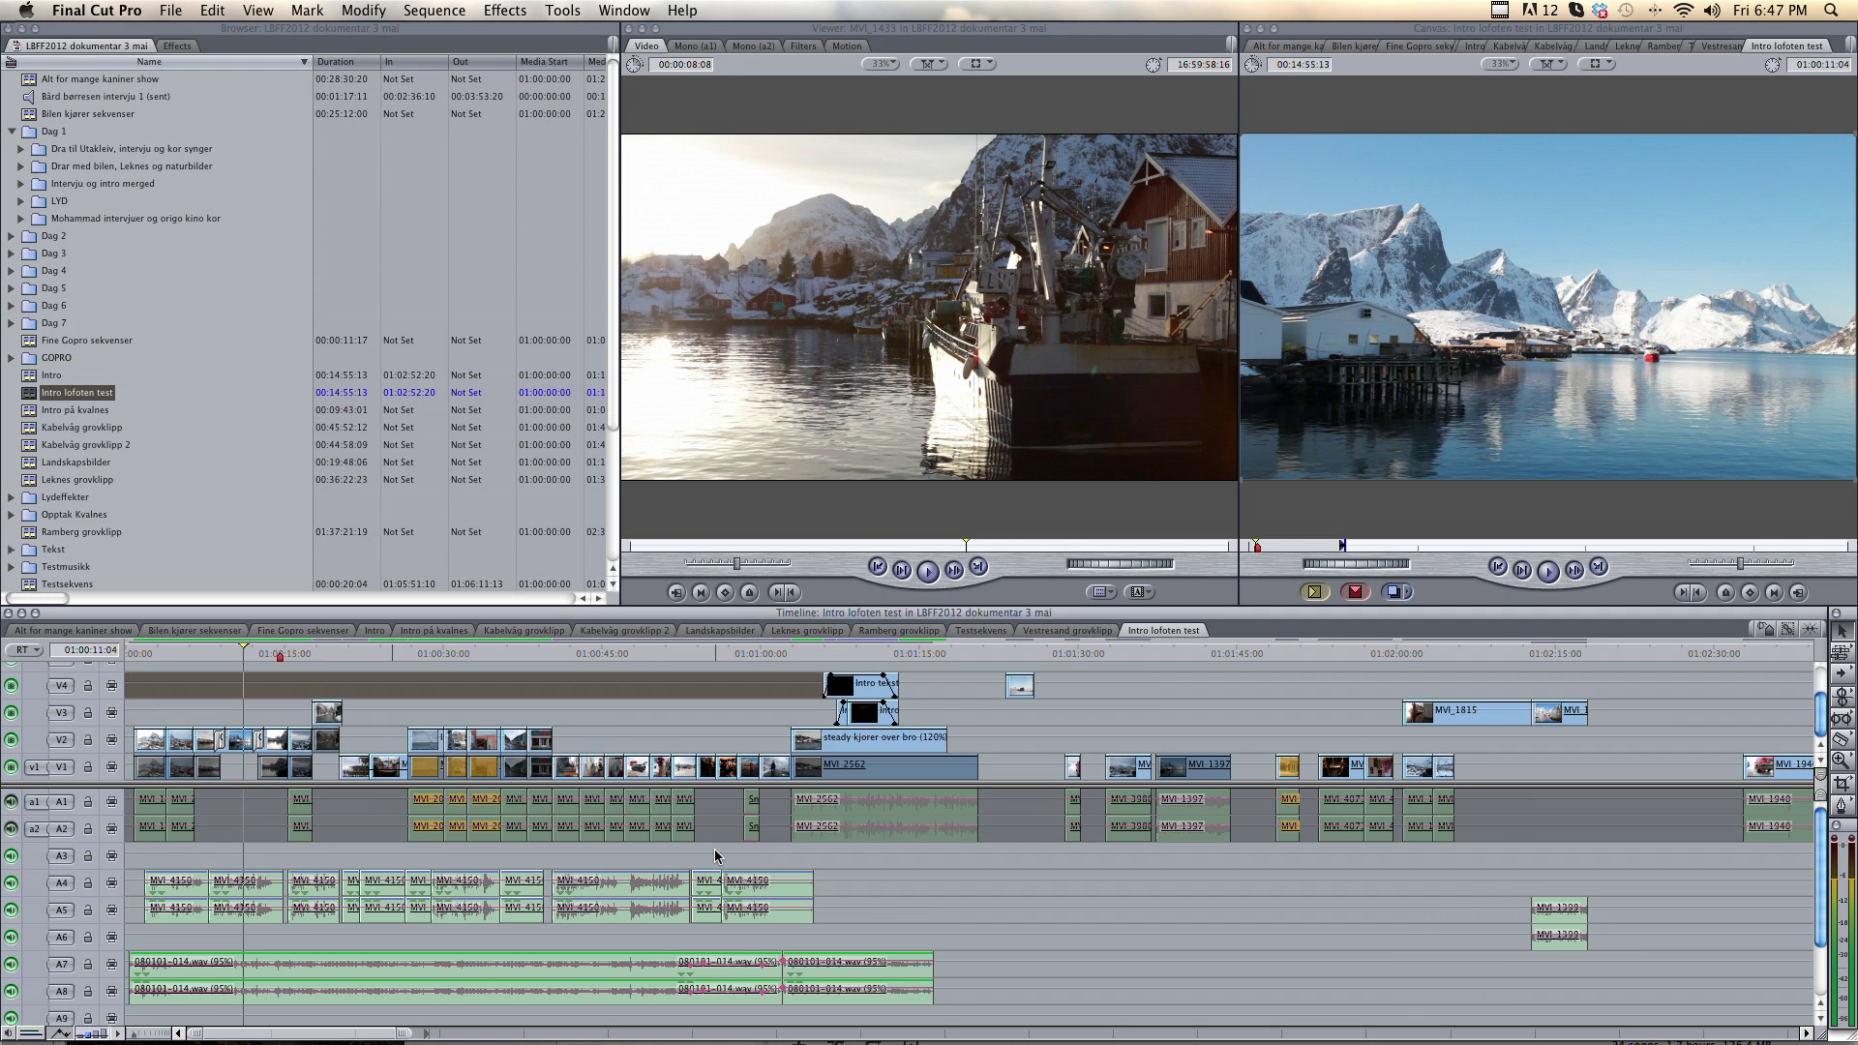
Check the storage usage figure on Vimeo's upload page, then return to the Intro lofoten test sequence.
left_click(788, 1014)
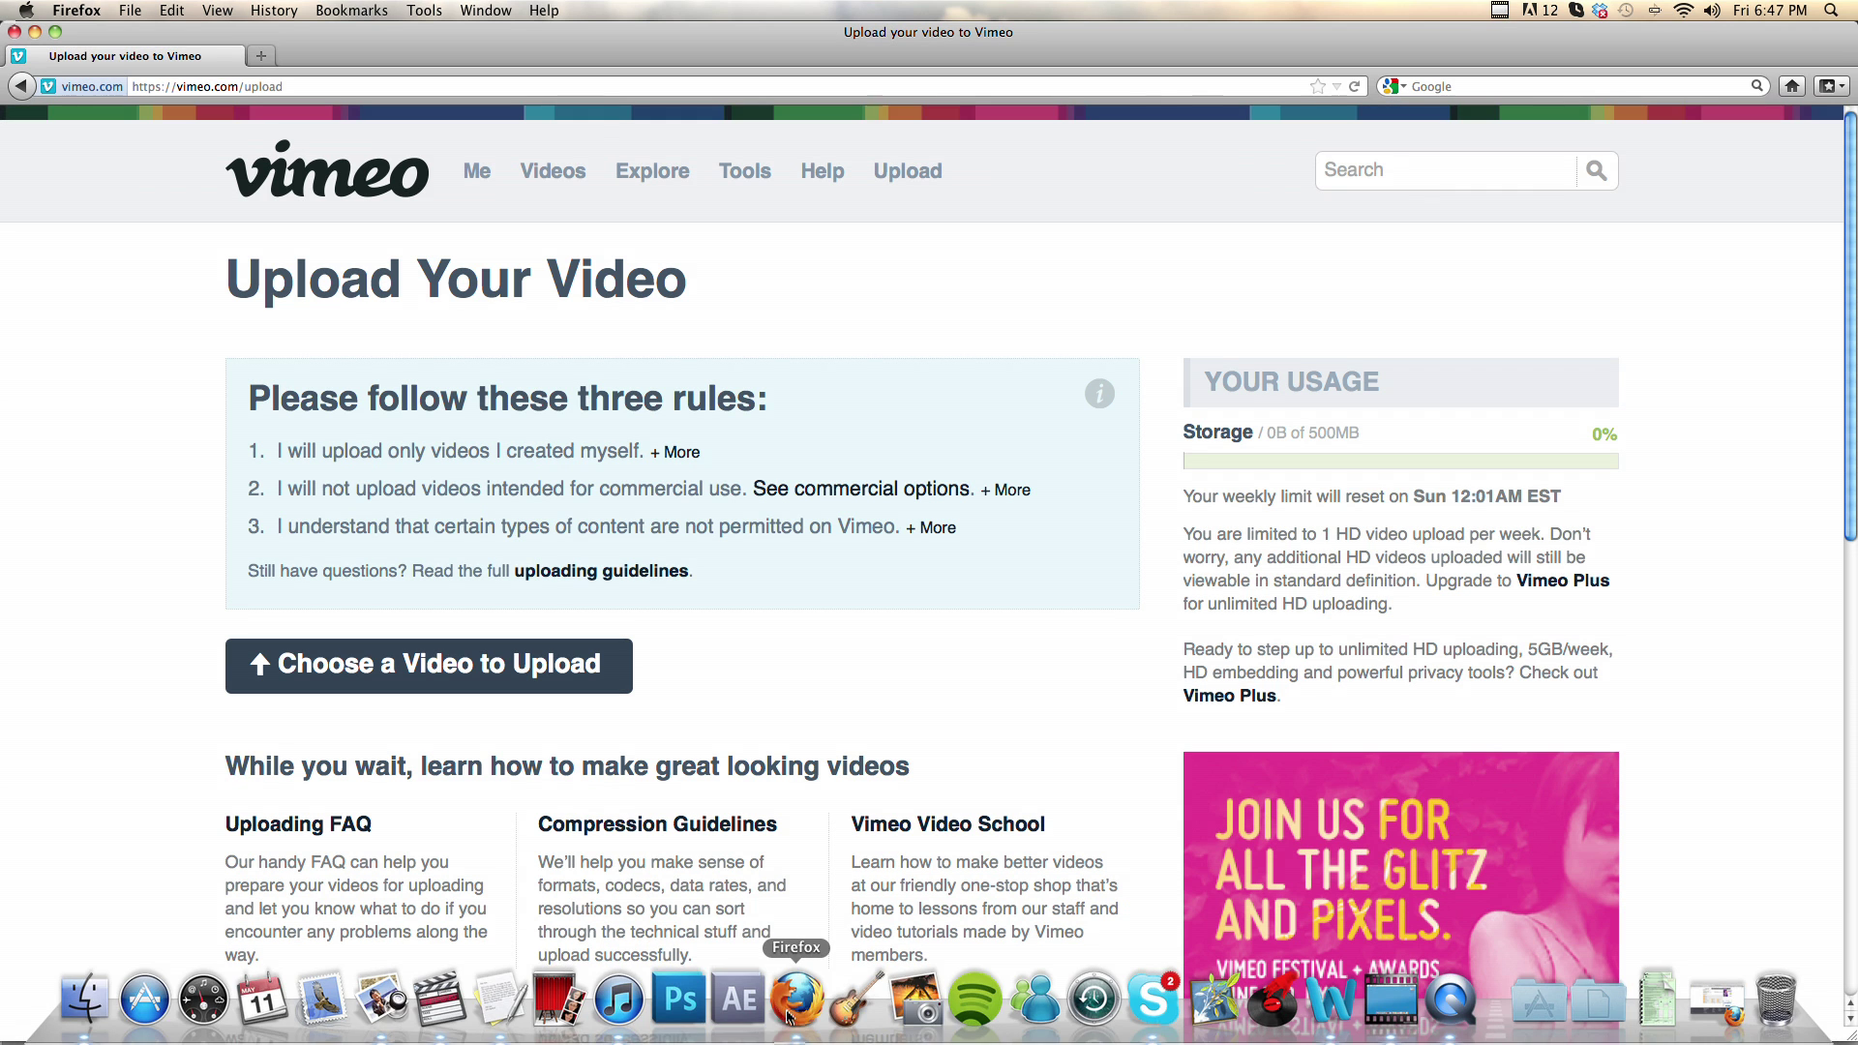
left_click_drag(1358, 434, 1191, 426)
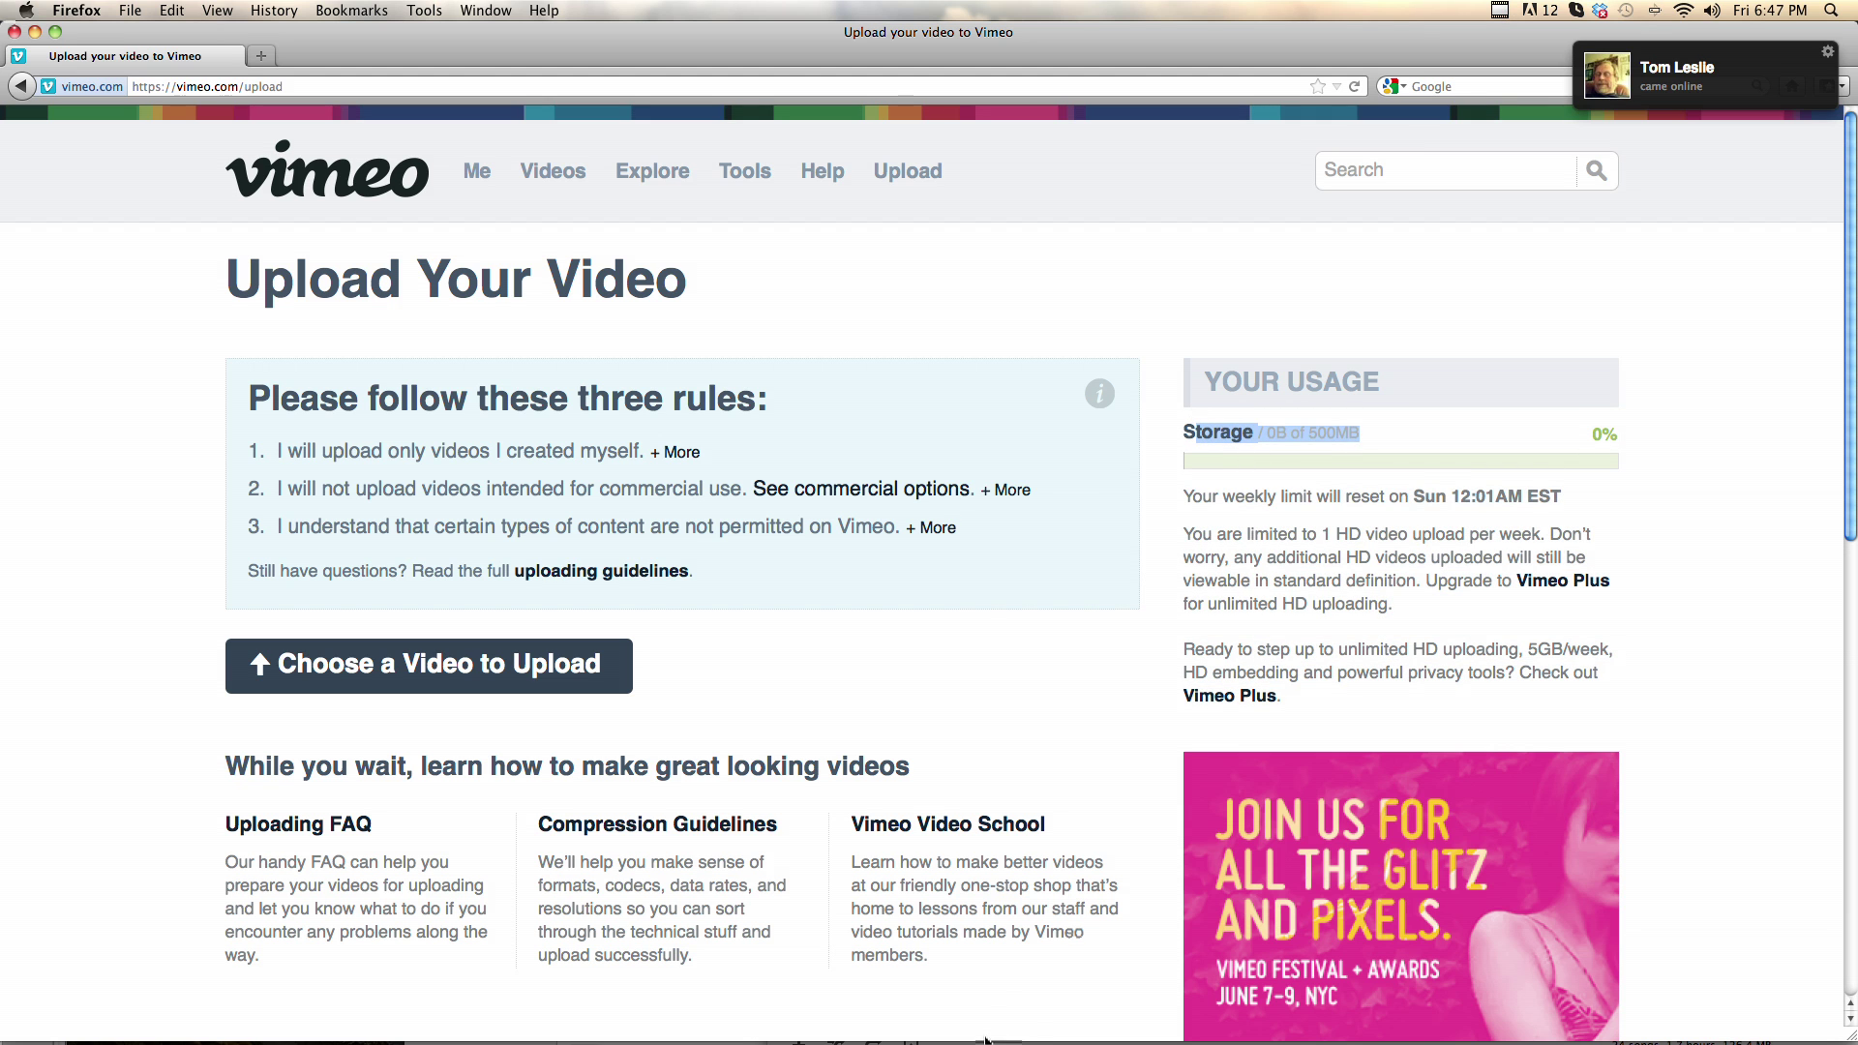
left_click(440, 1002)
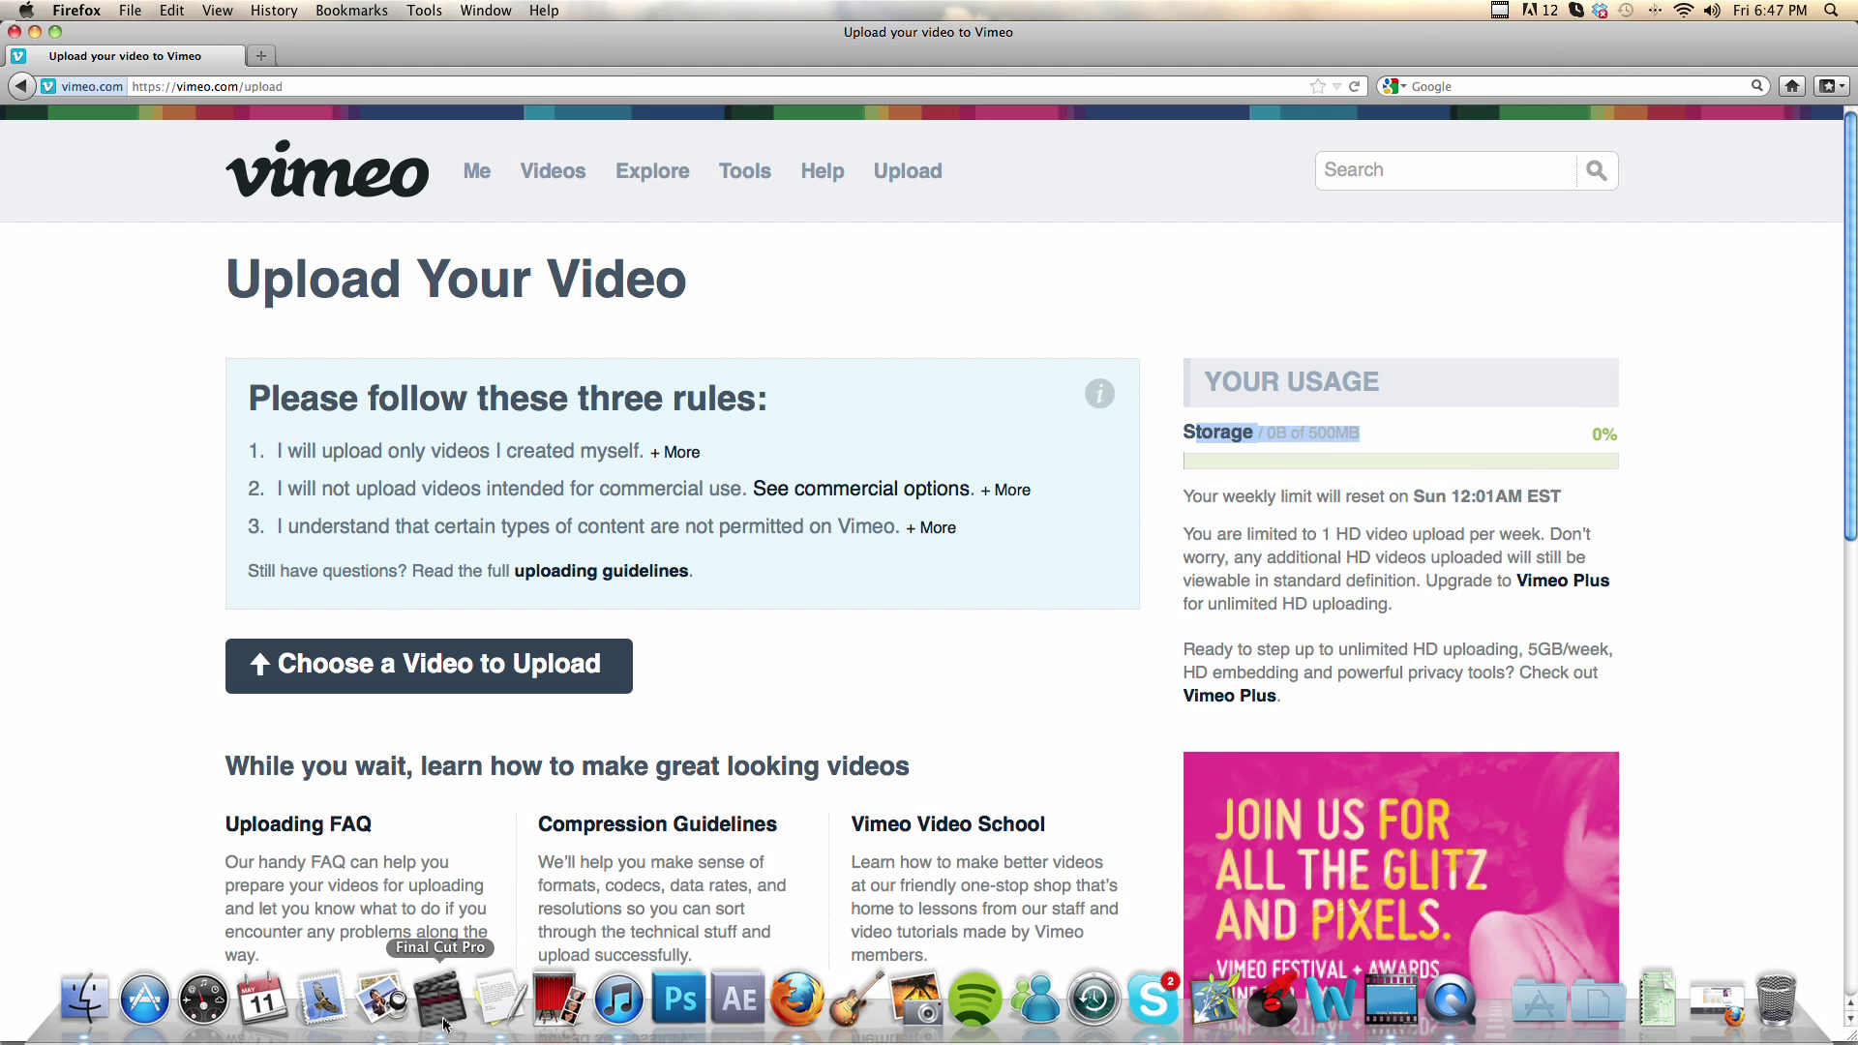
left_click(236, 664)
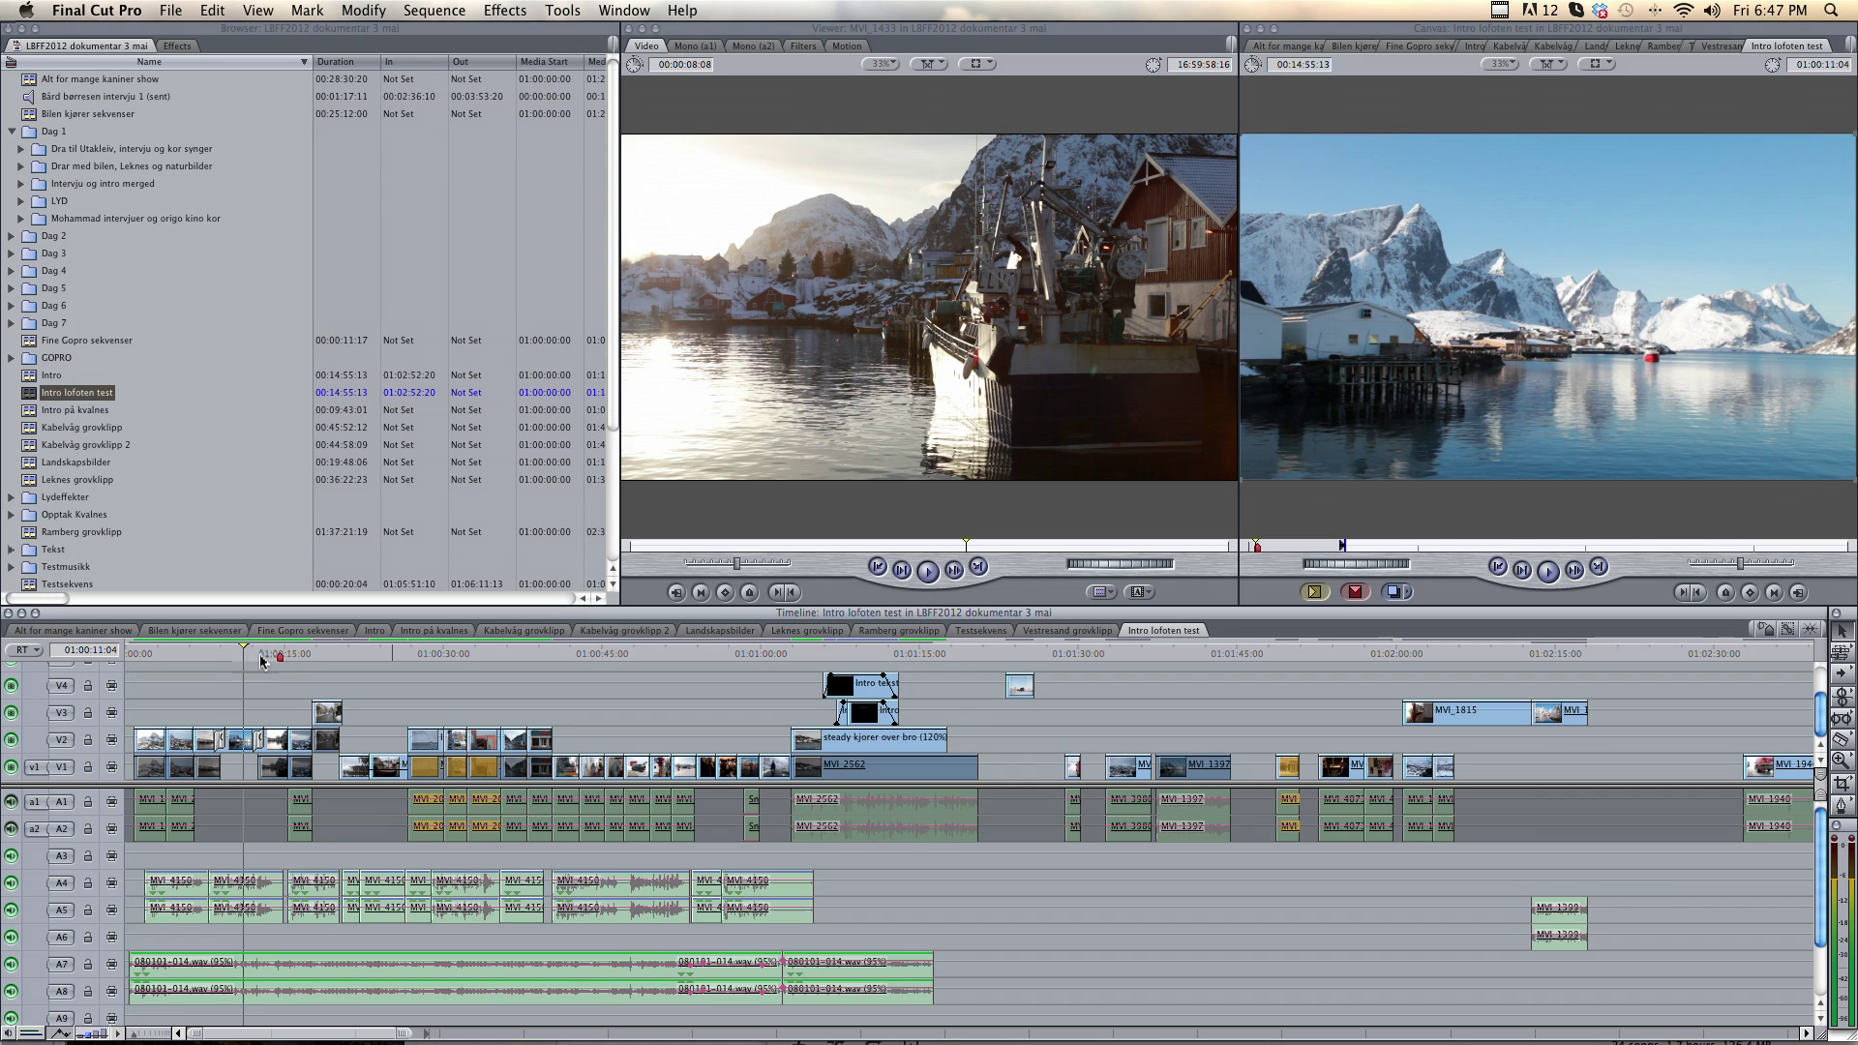
Play and scrub the sequence, marking In and Out points around the 00:01:16:20 opening section.
key("space")
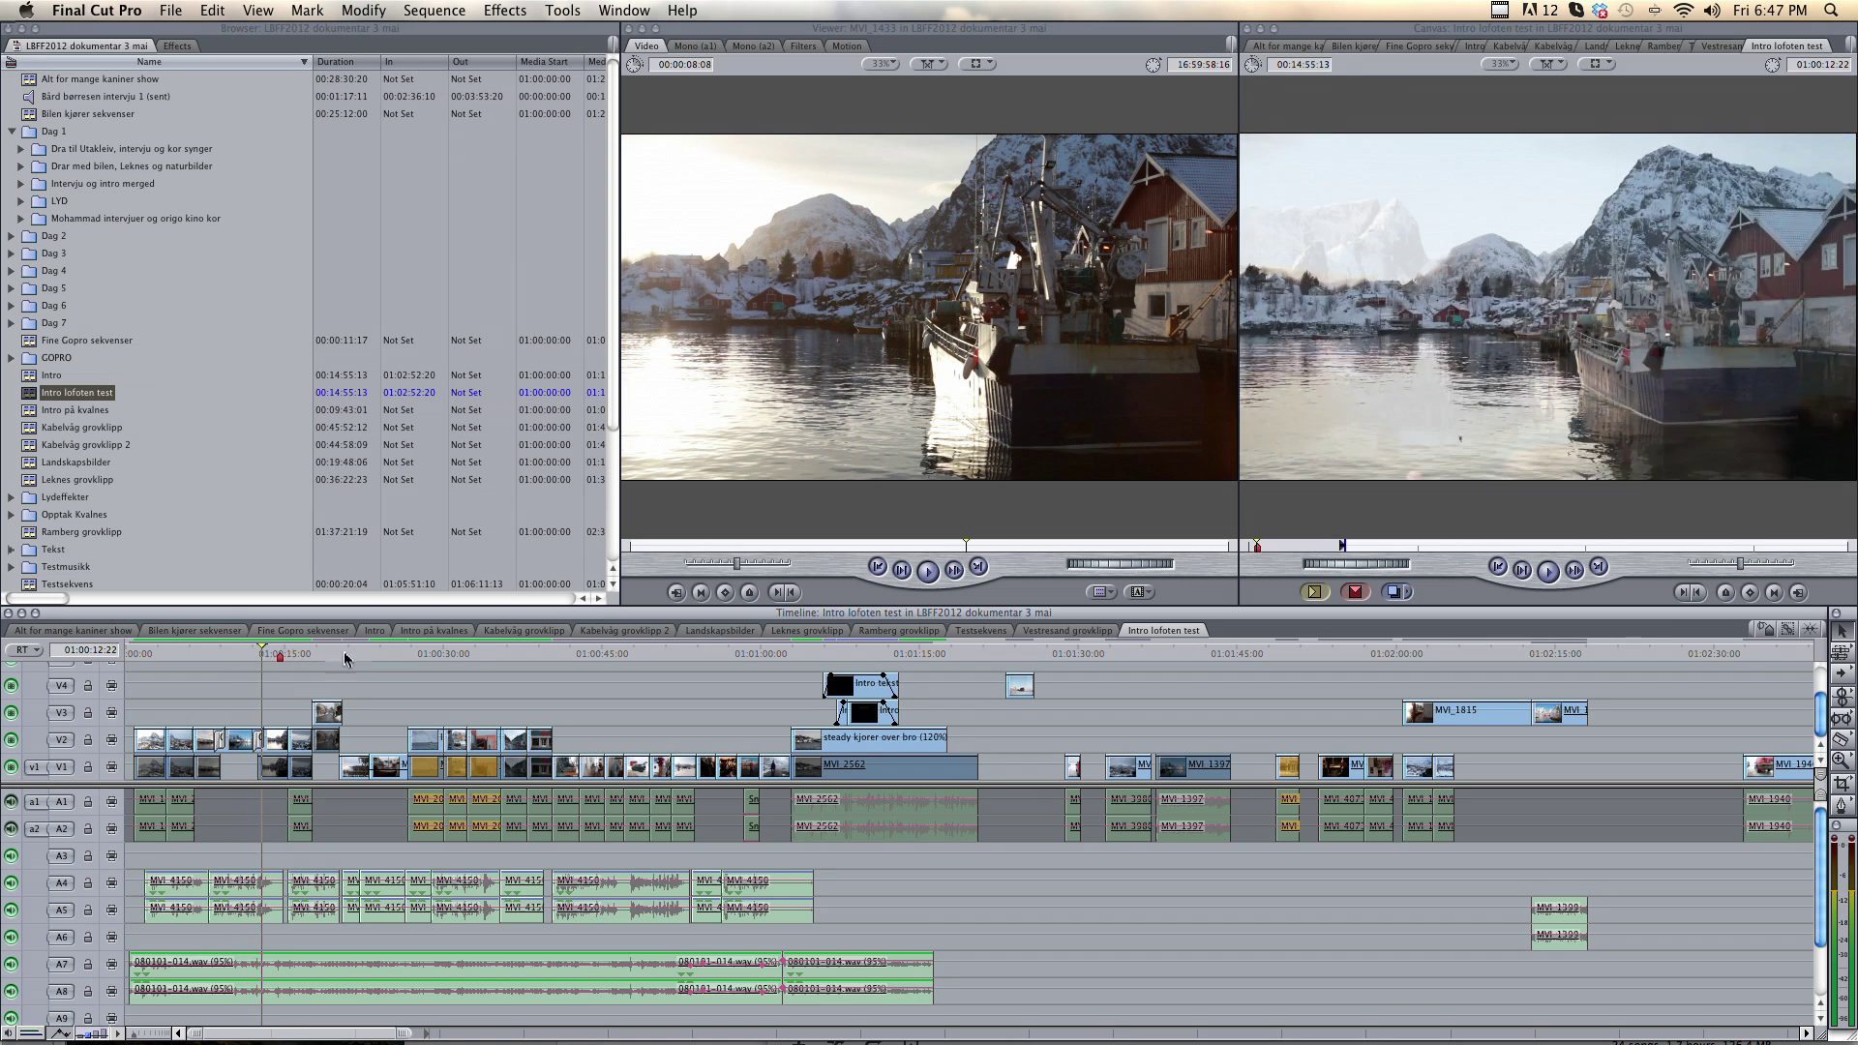
left_click_drag(346, 659, 241, 682)
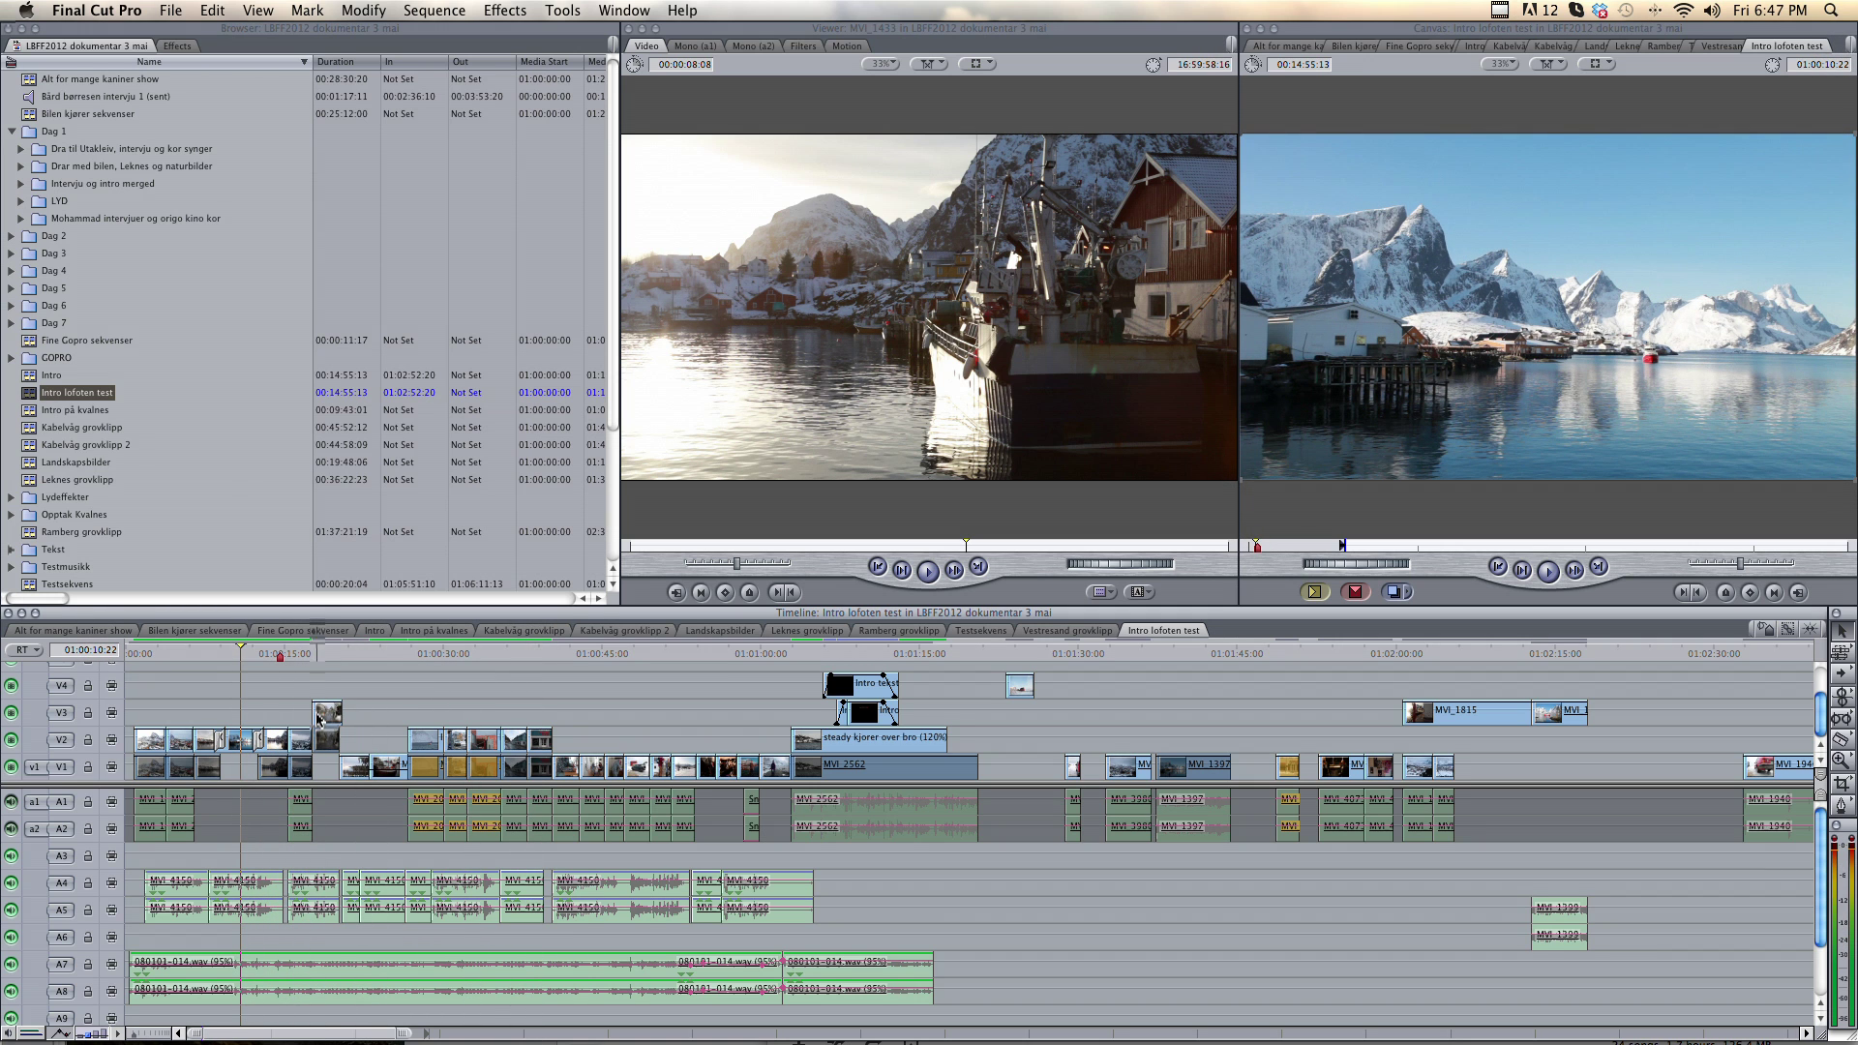
key("x")
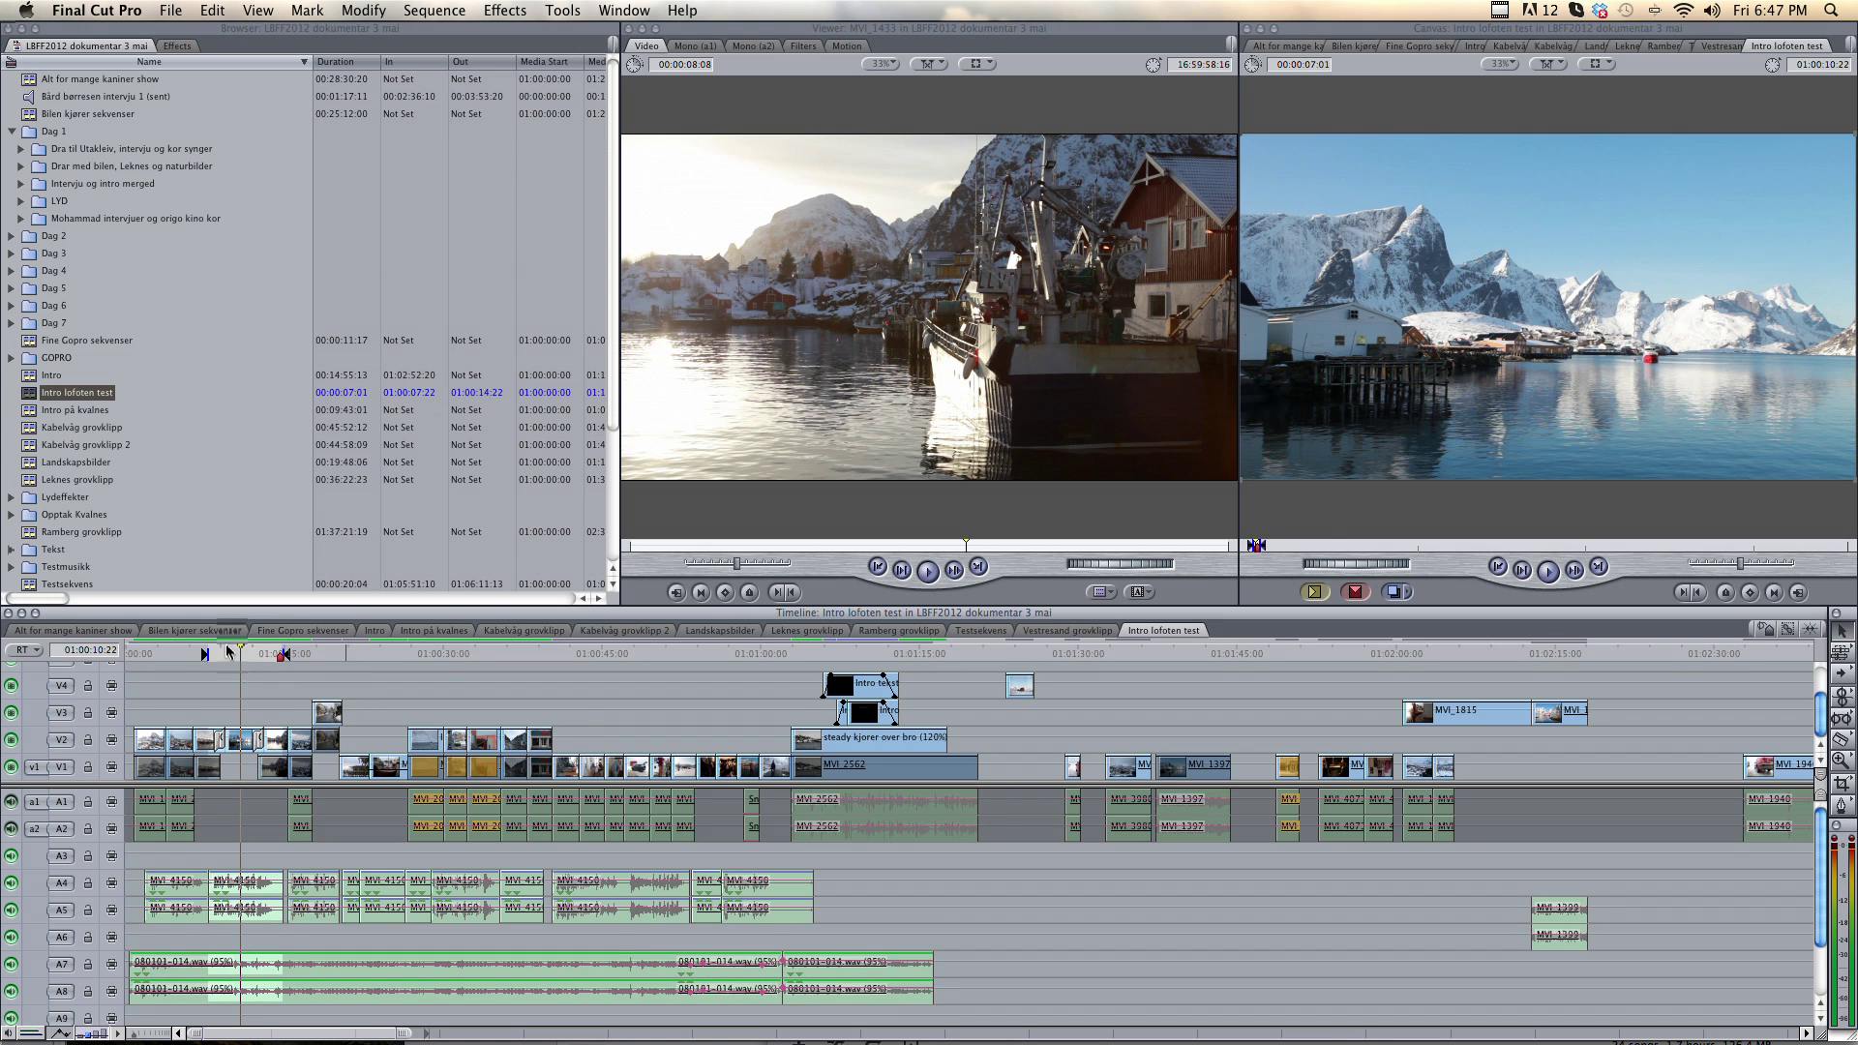
left_click_drag(204, 658, 137, 667)
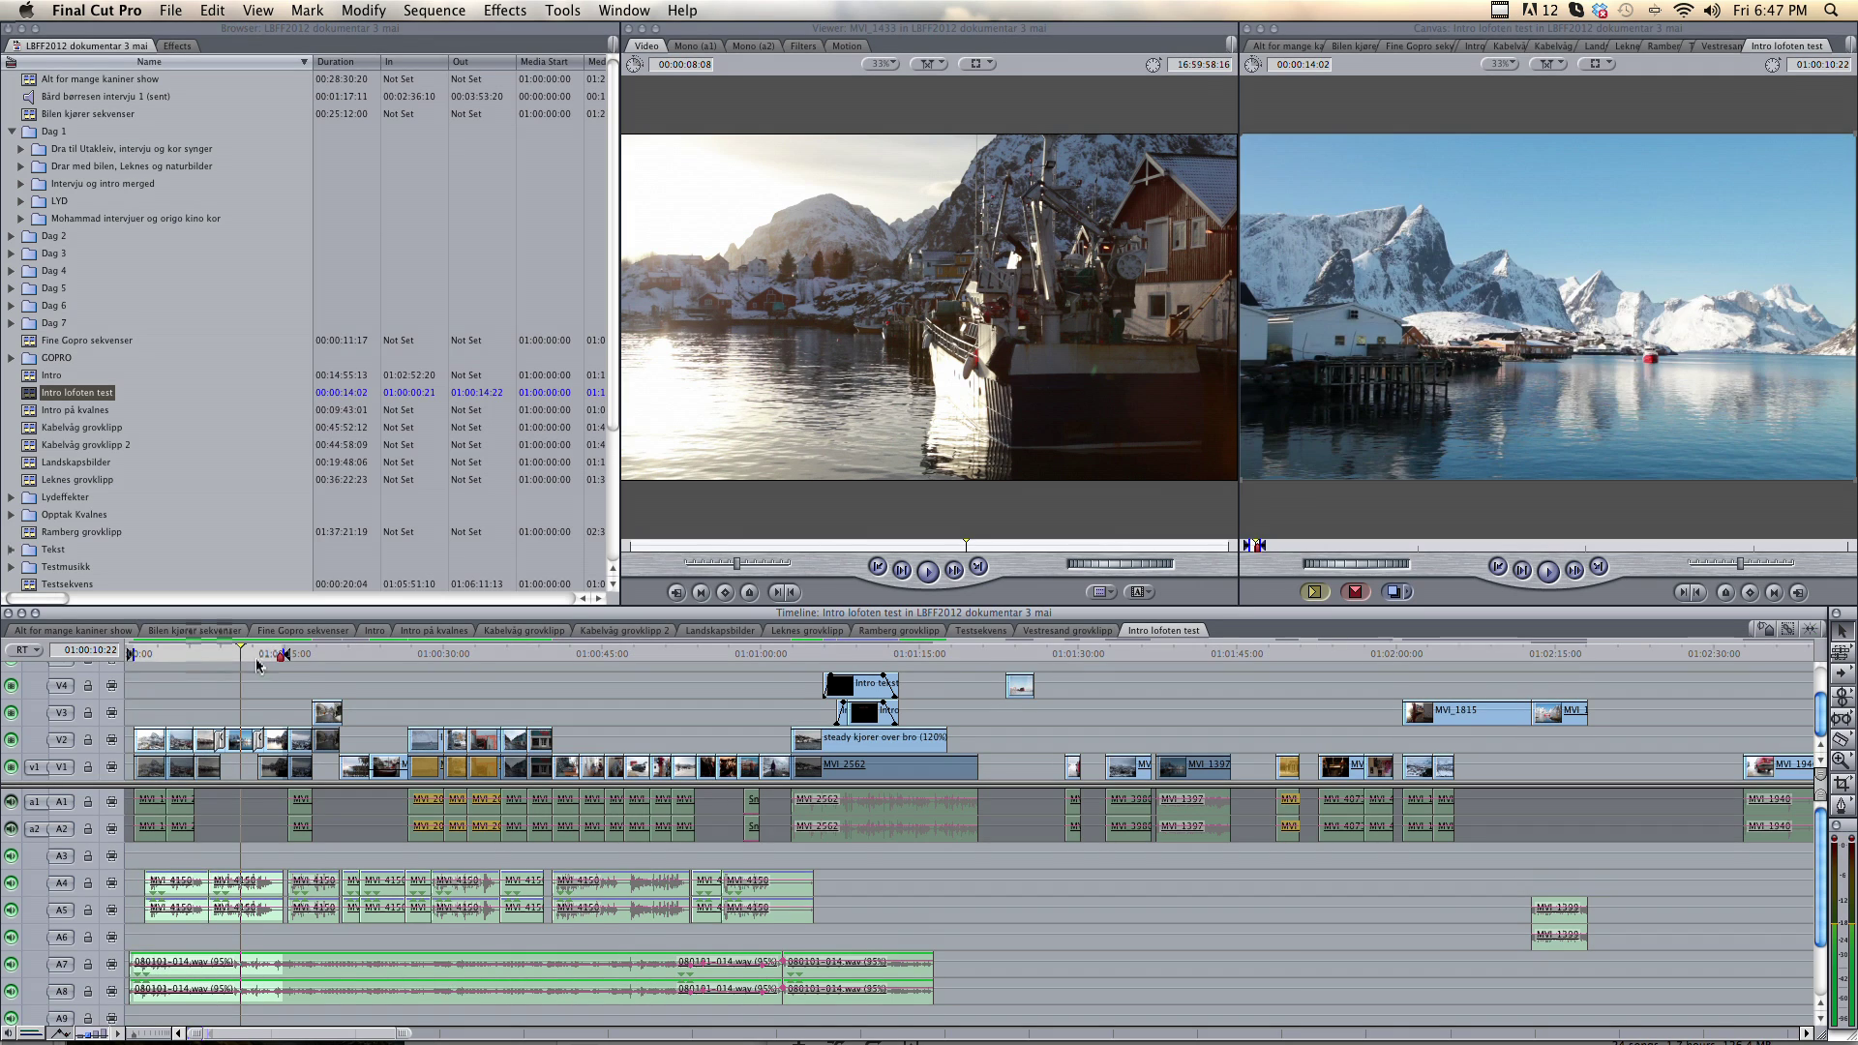
left_click_drag(283, 660, 950, 667)
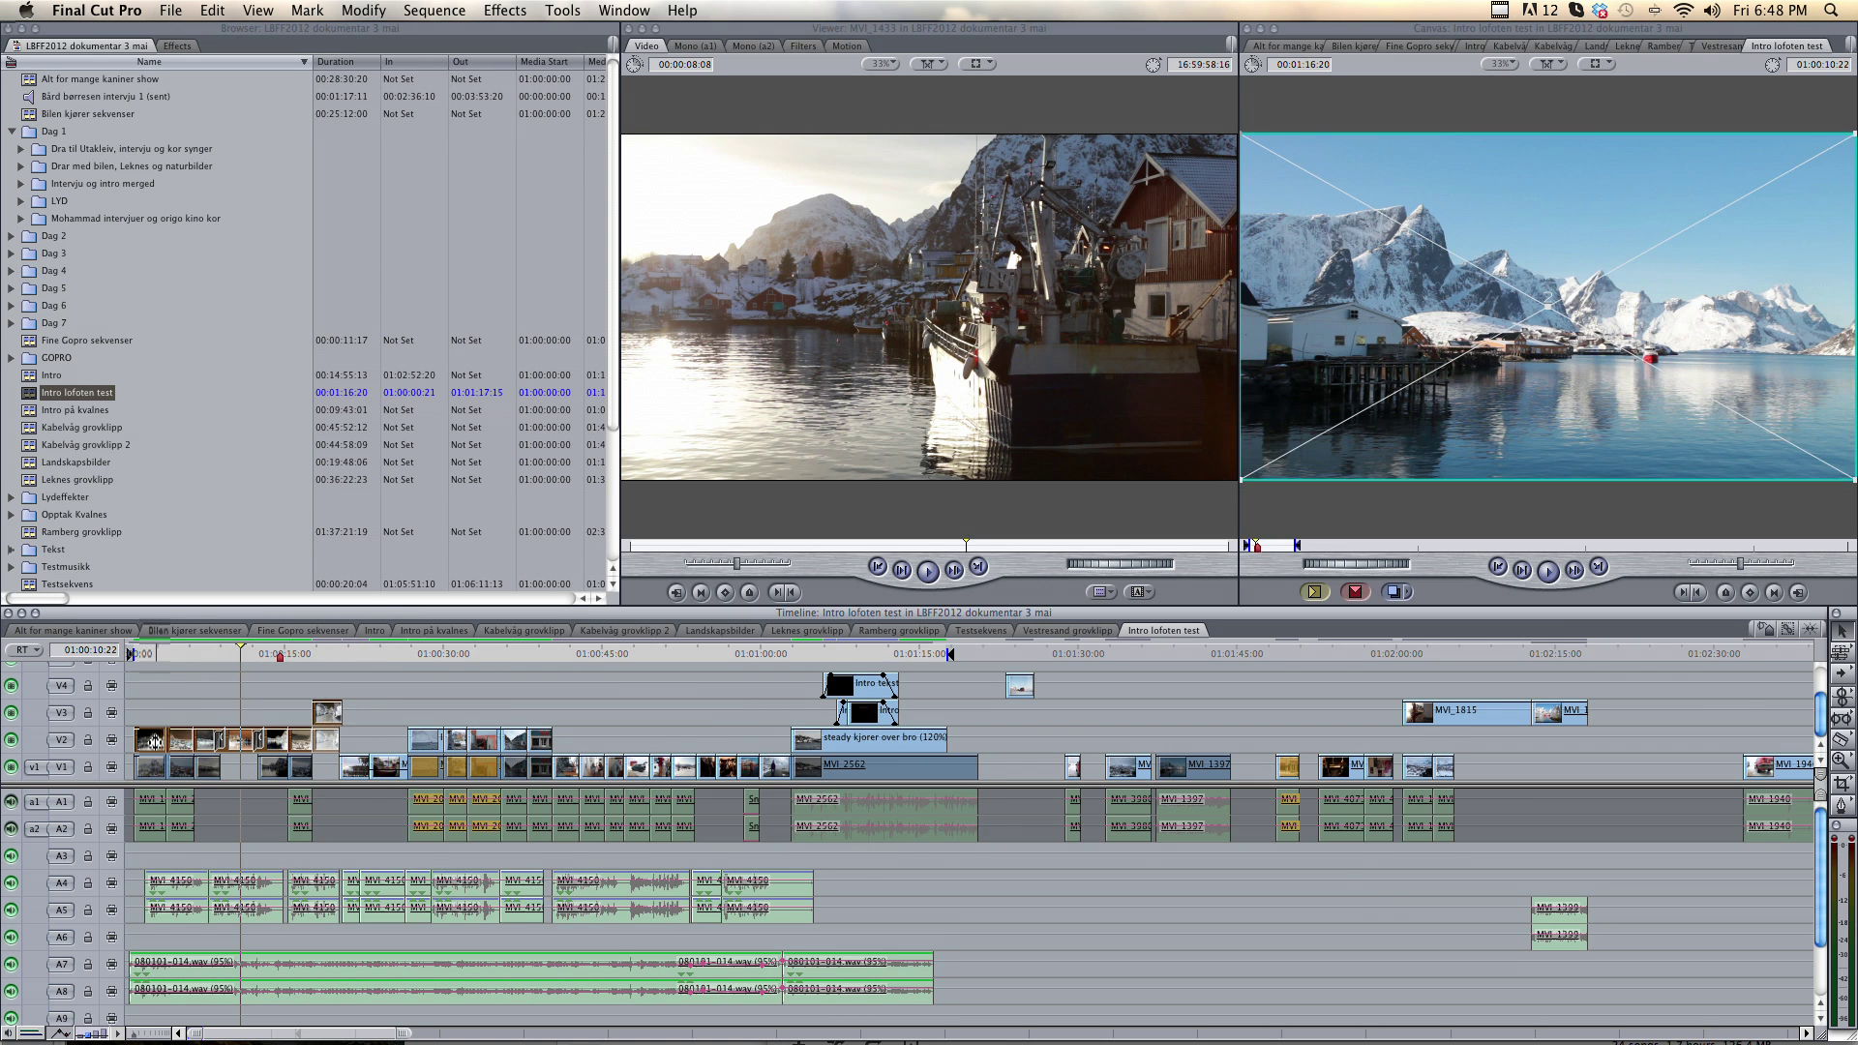
Drag the opening clips from track V2 down onto V1 and select the gap left on V2.
left_click_drag(151, 742, 153, 769)
left_click_drag(328, 713, 333, 765)
left_click(338, 740)
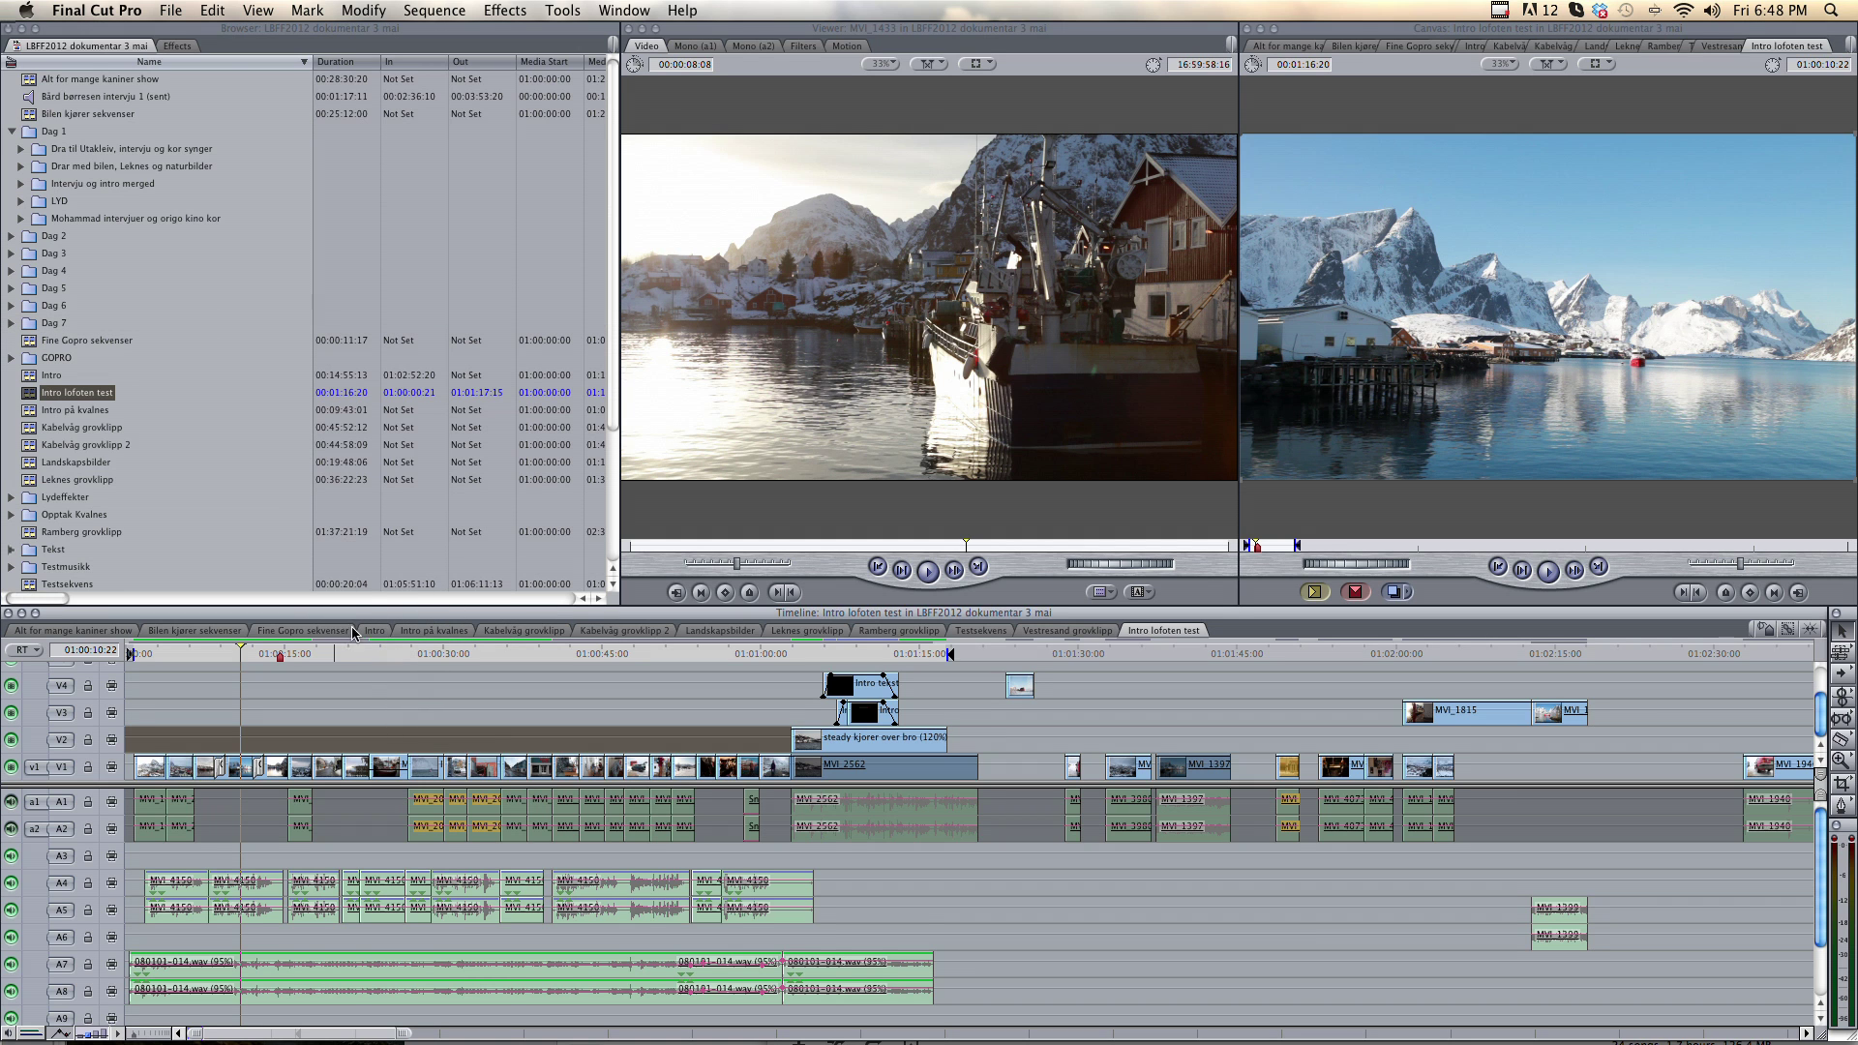
left_click(170, 10)
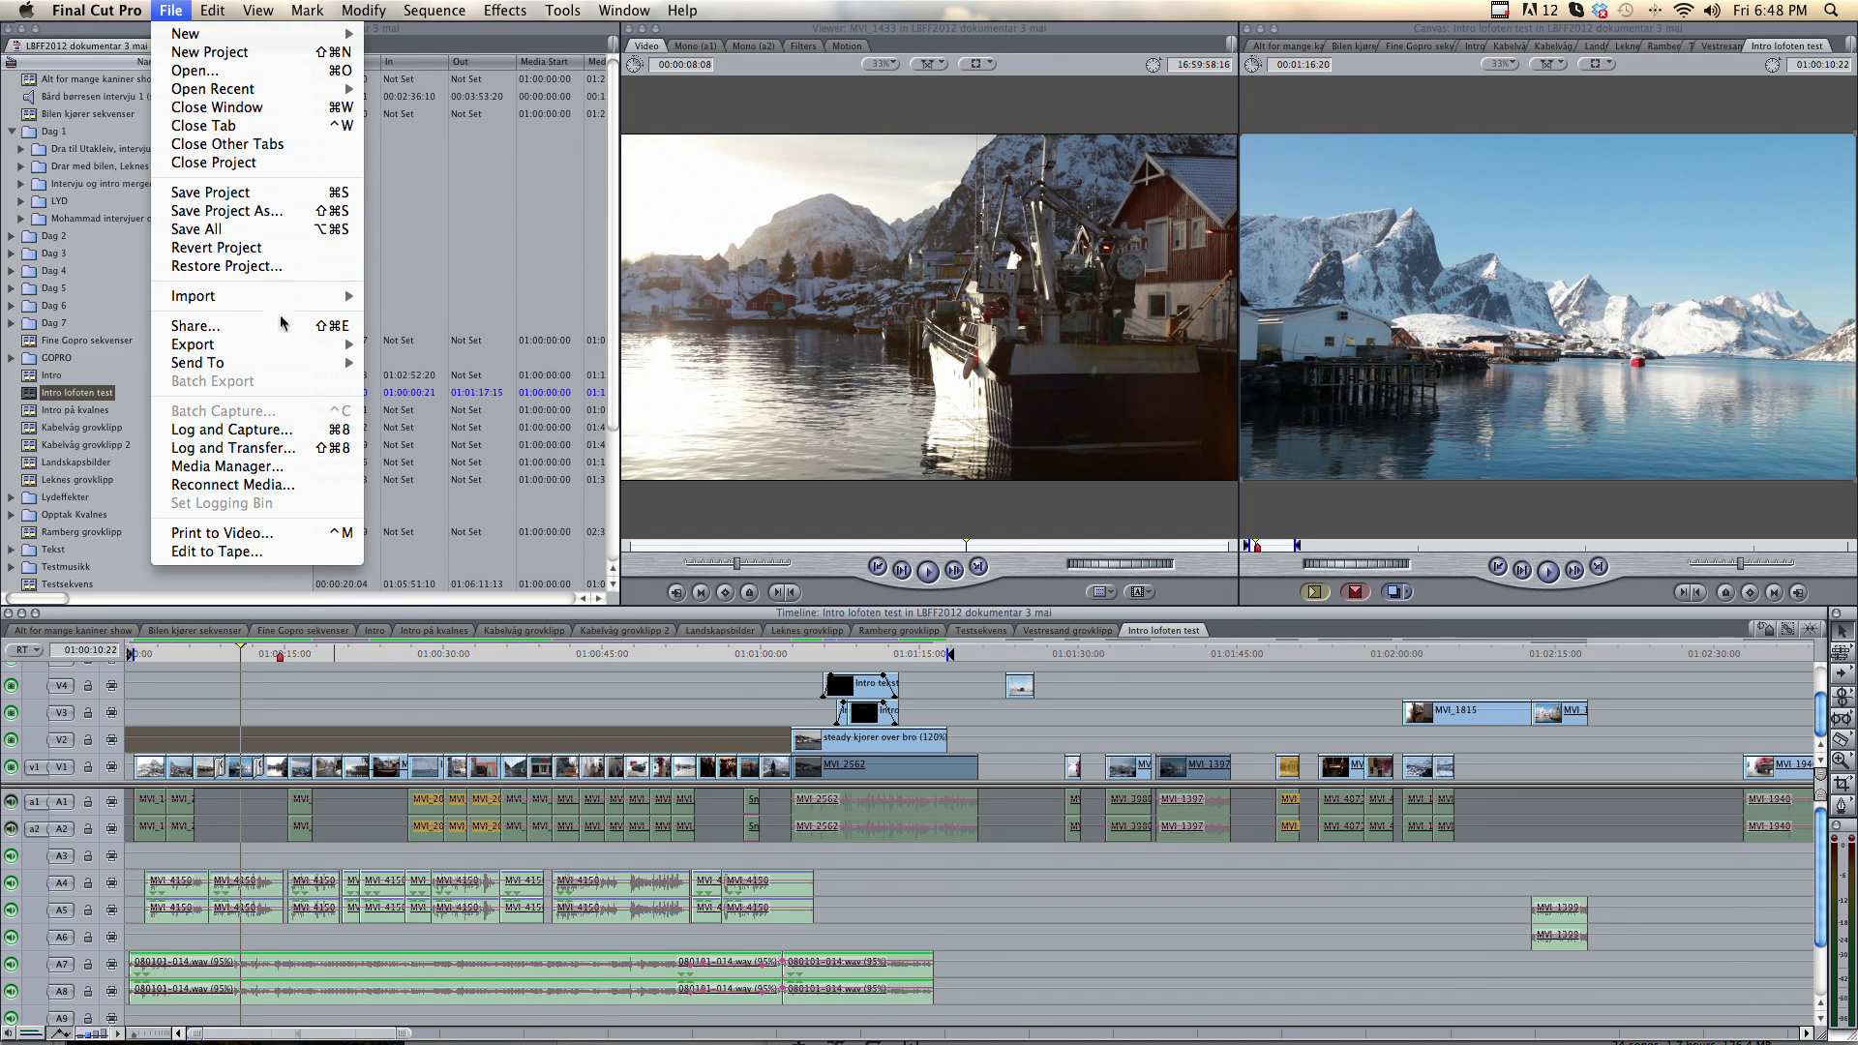
mouse_move(286, 344)
left_click(435, 345)
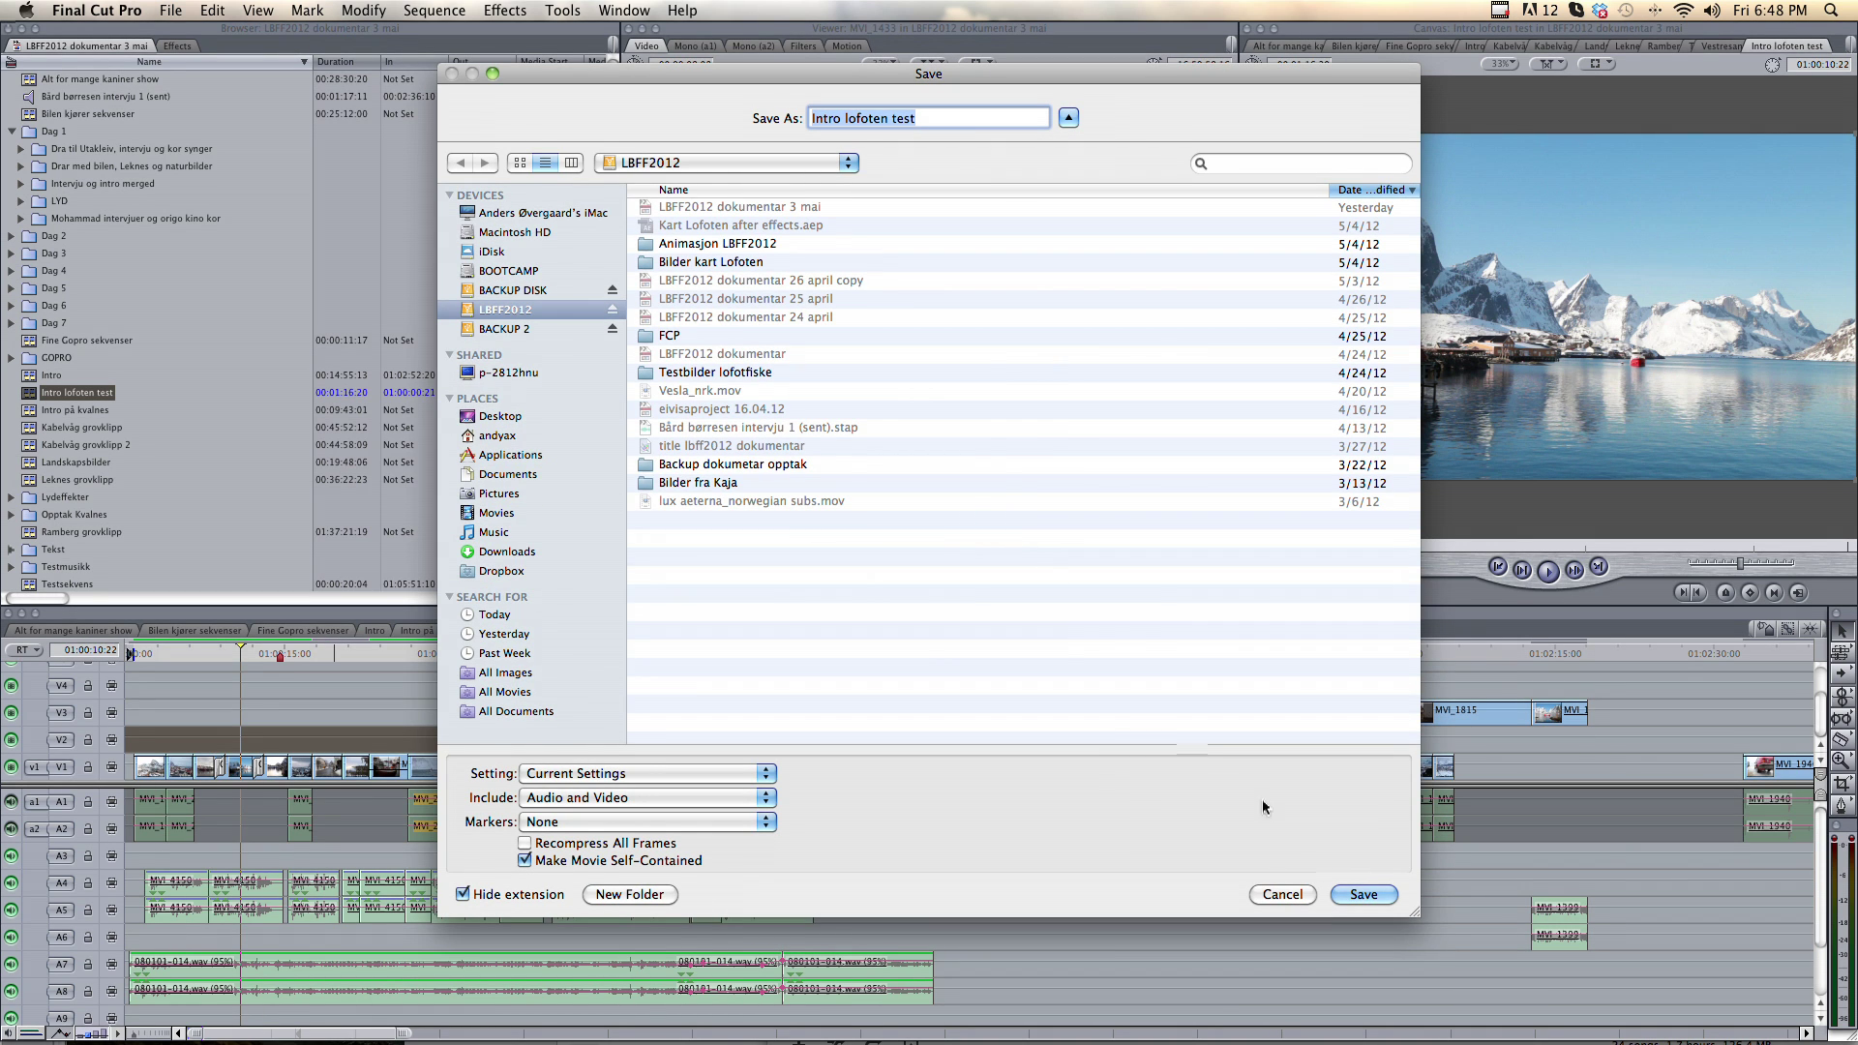
left_click(1283, 894)
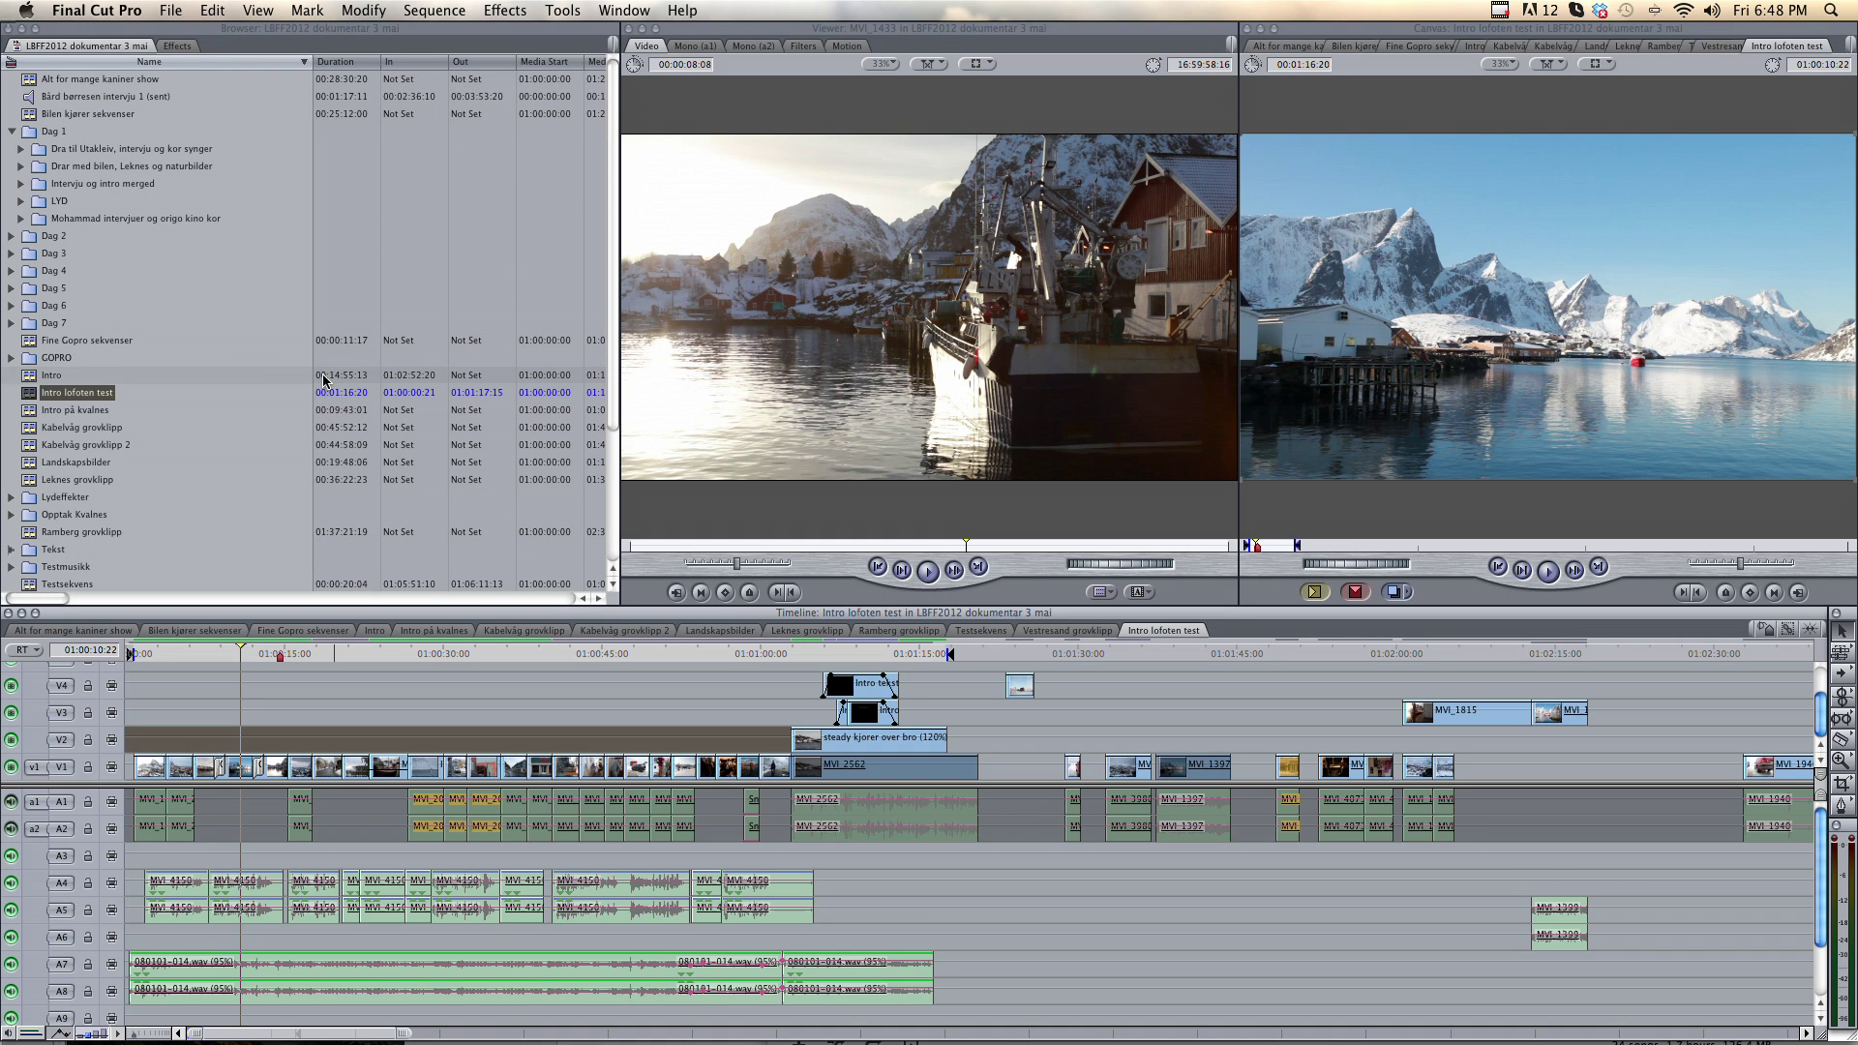
Send the Intro lofoten test sequence to Compressor from the File menu's Send To submenu.
left_click(170, 10)
mouse_move(300, 377)
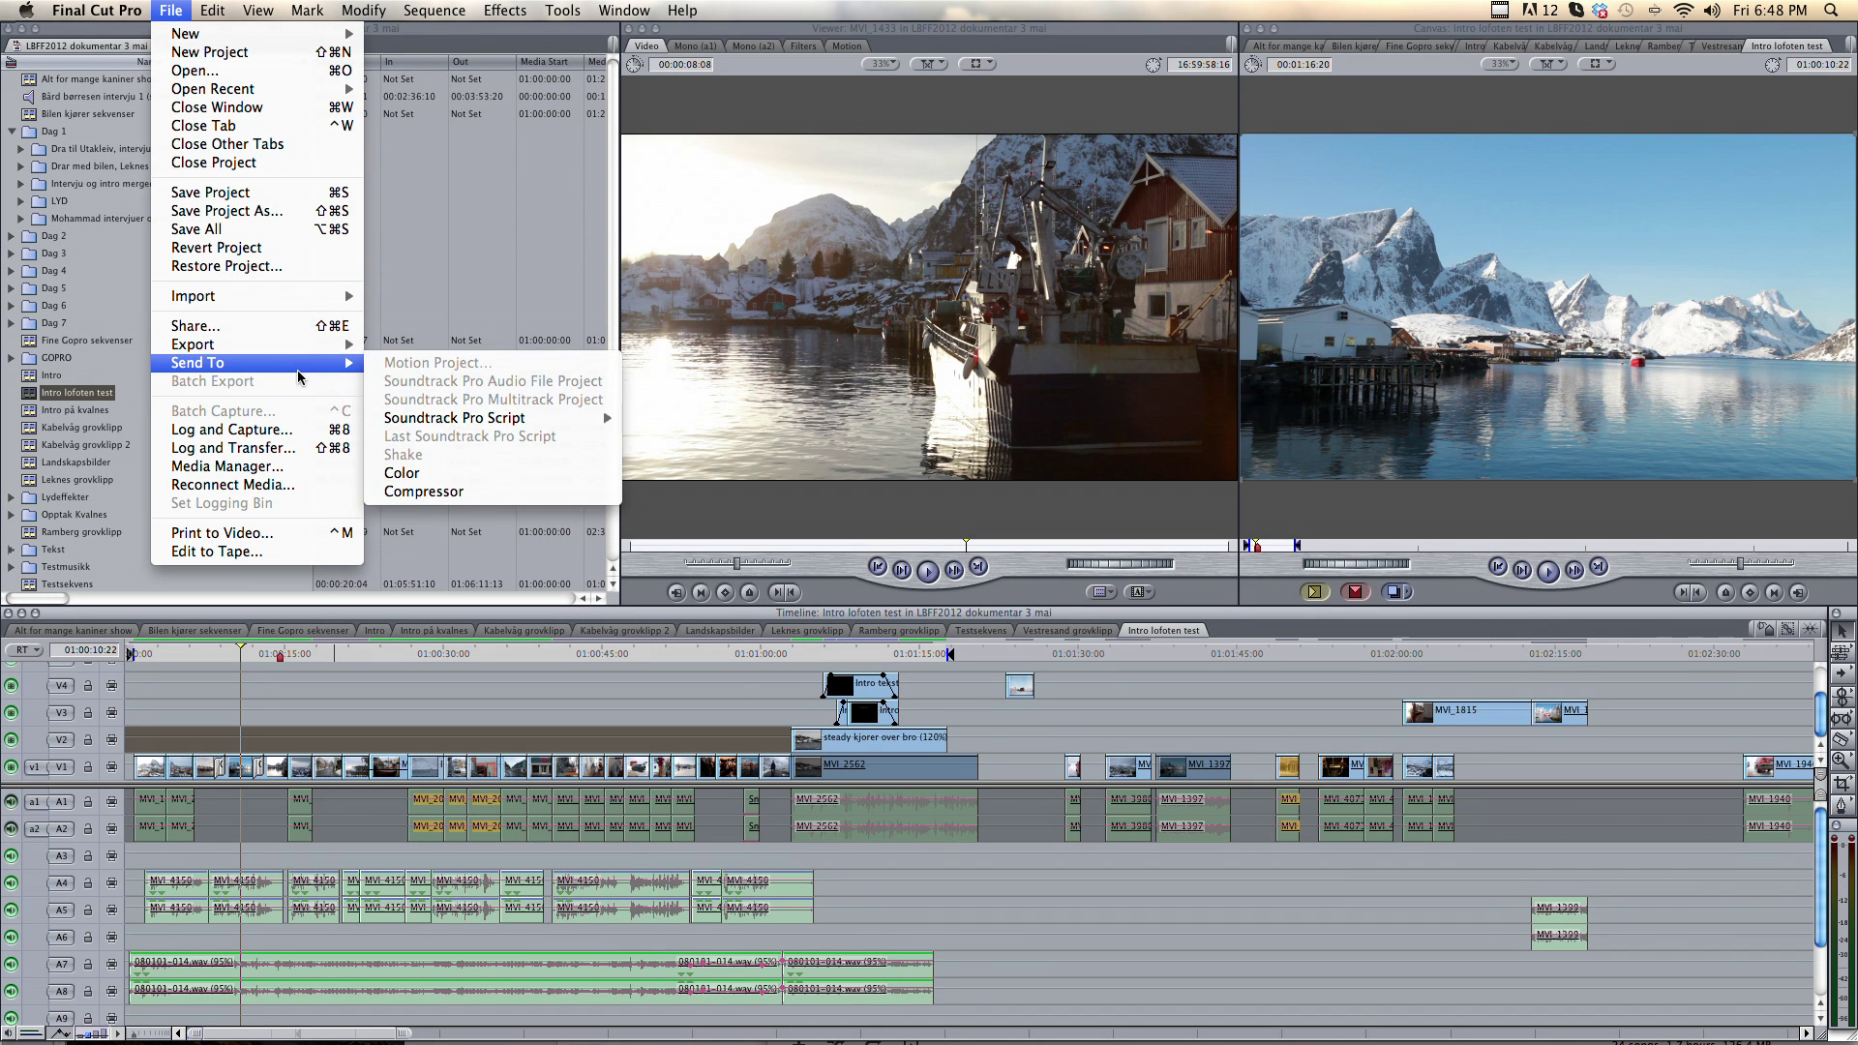
left_click(454, 491)
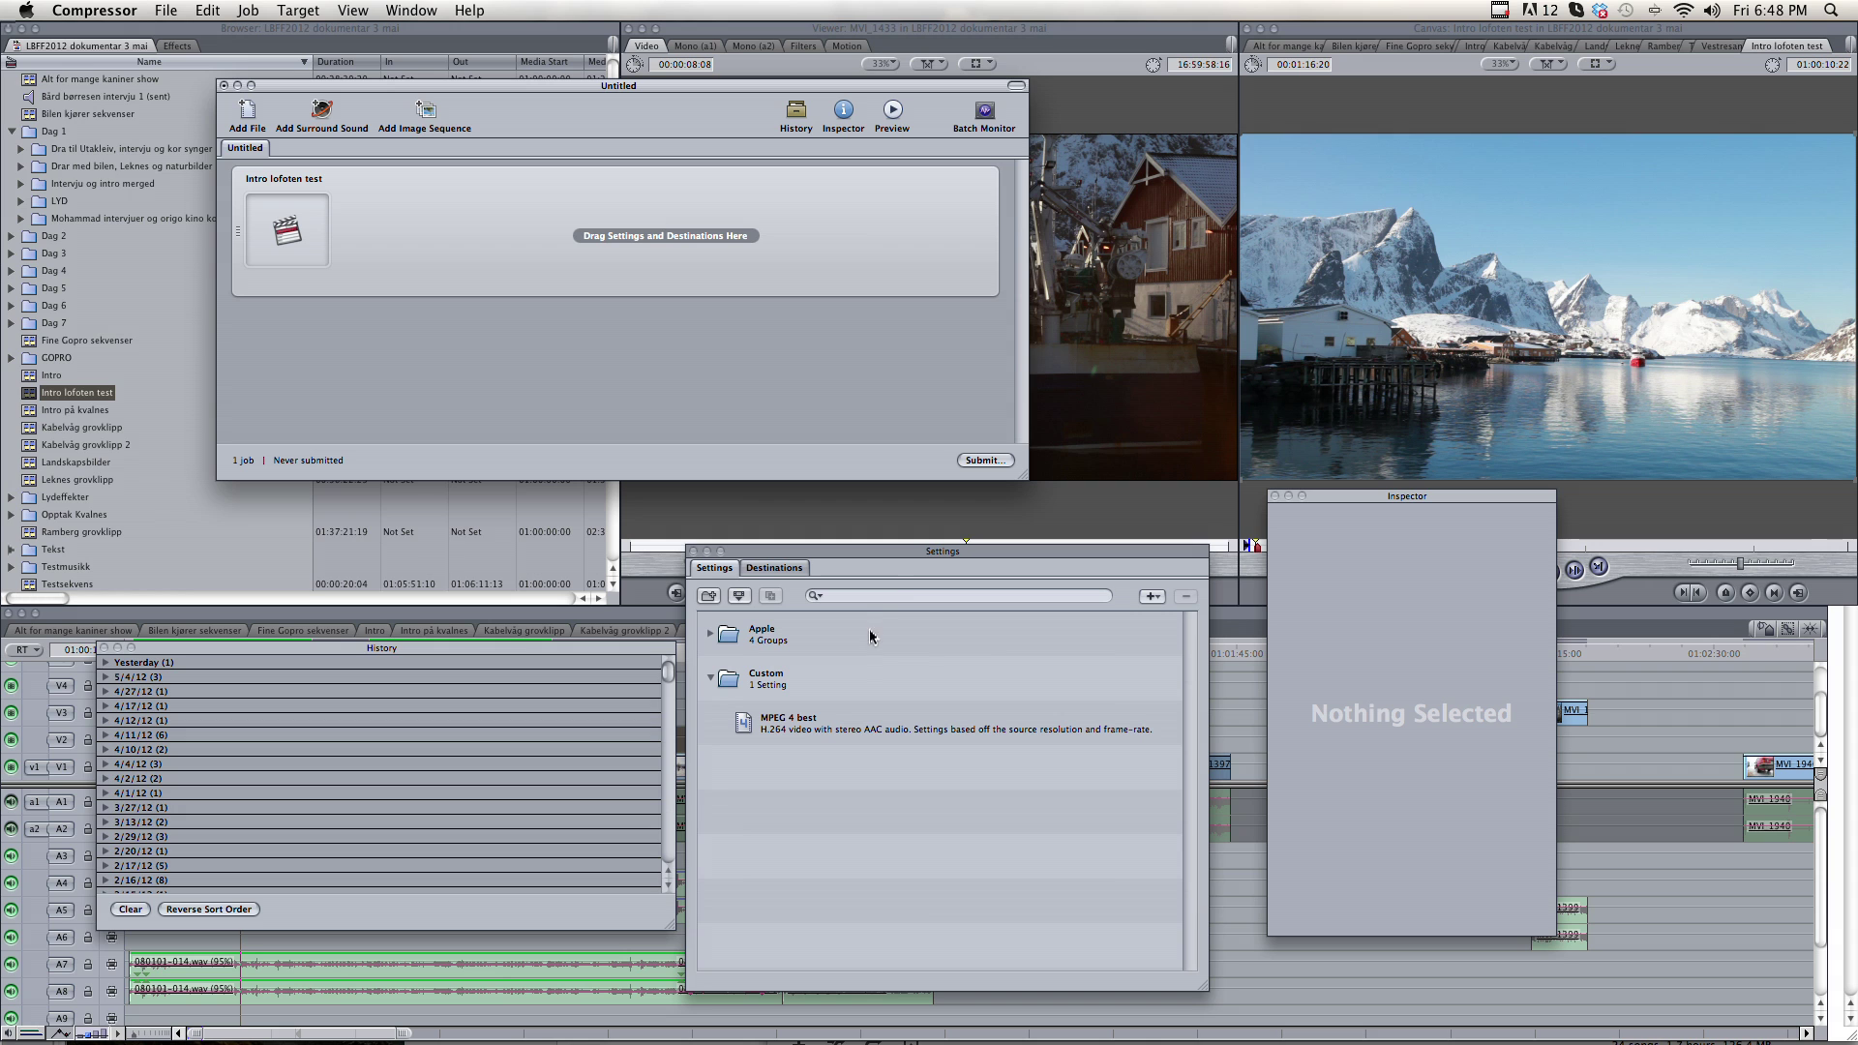
Apply the Apple DVD: Best Quality 150 minutes setting to the job.
left_click_drag(814, 550, 836, 520)
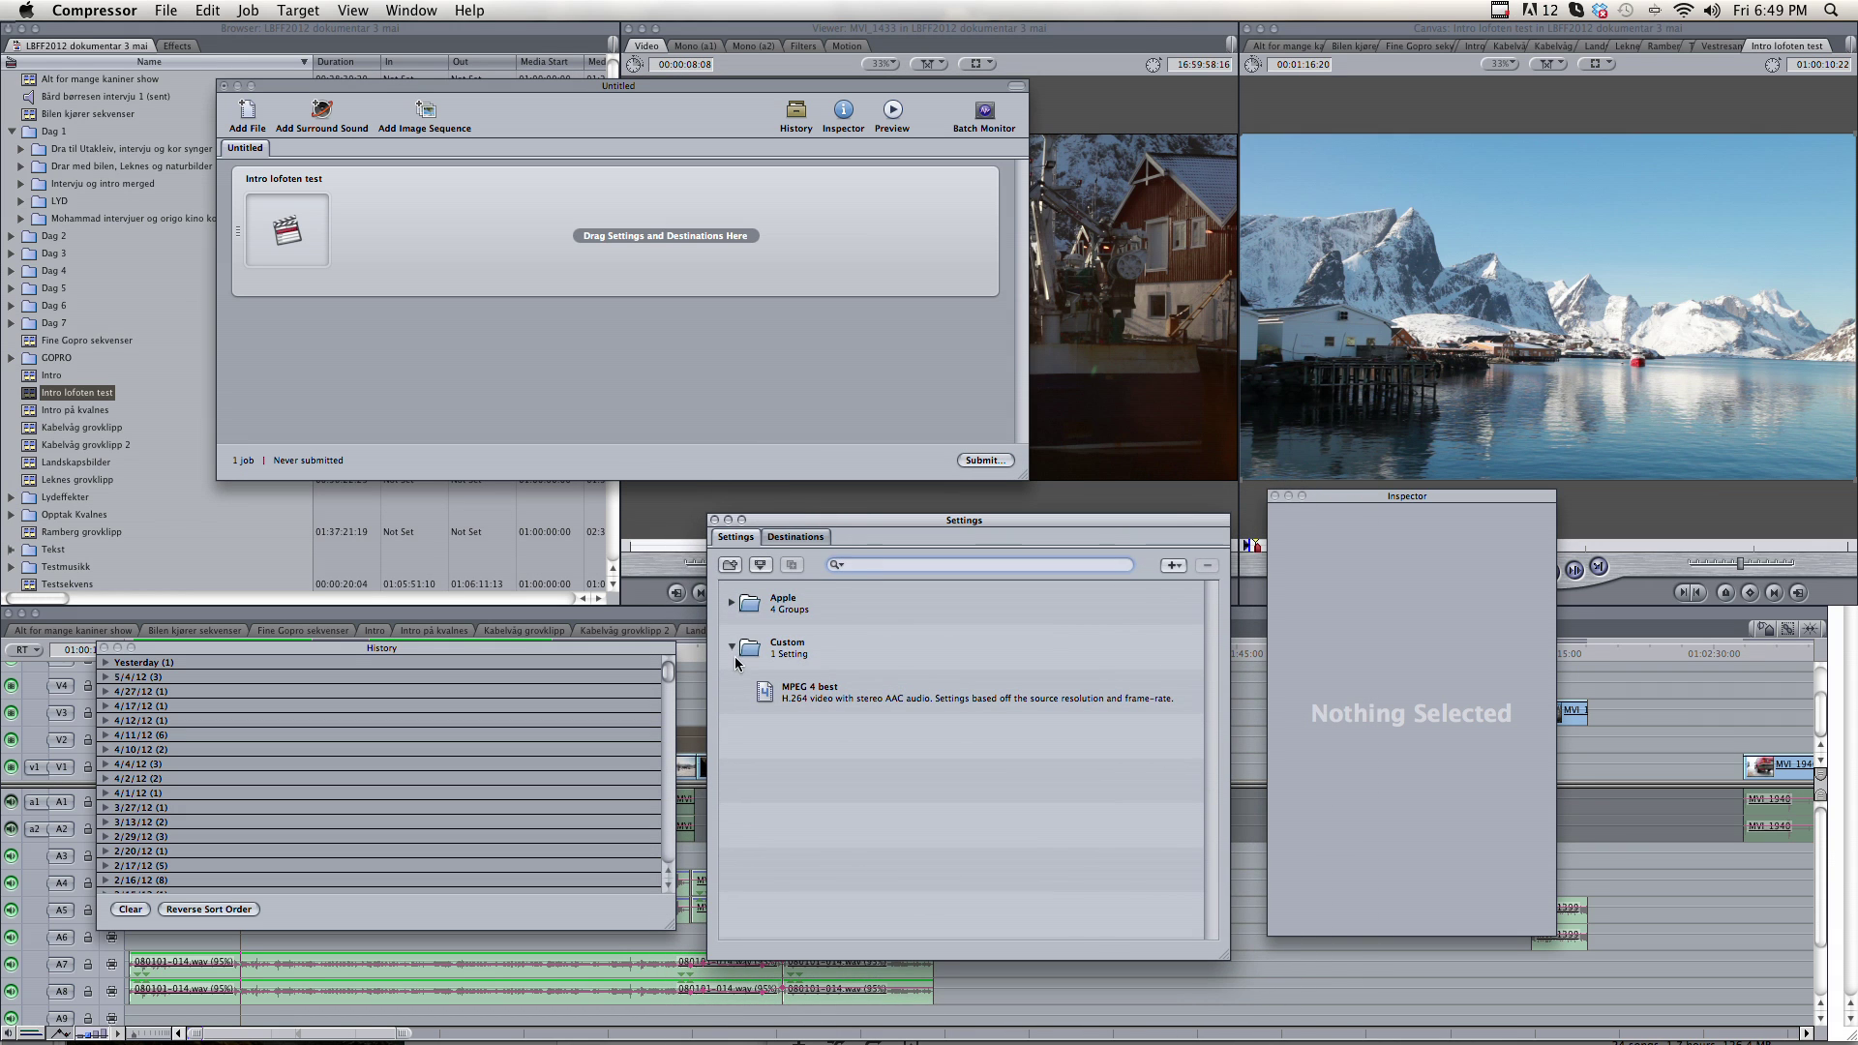
left_click(734, 604)
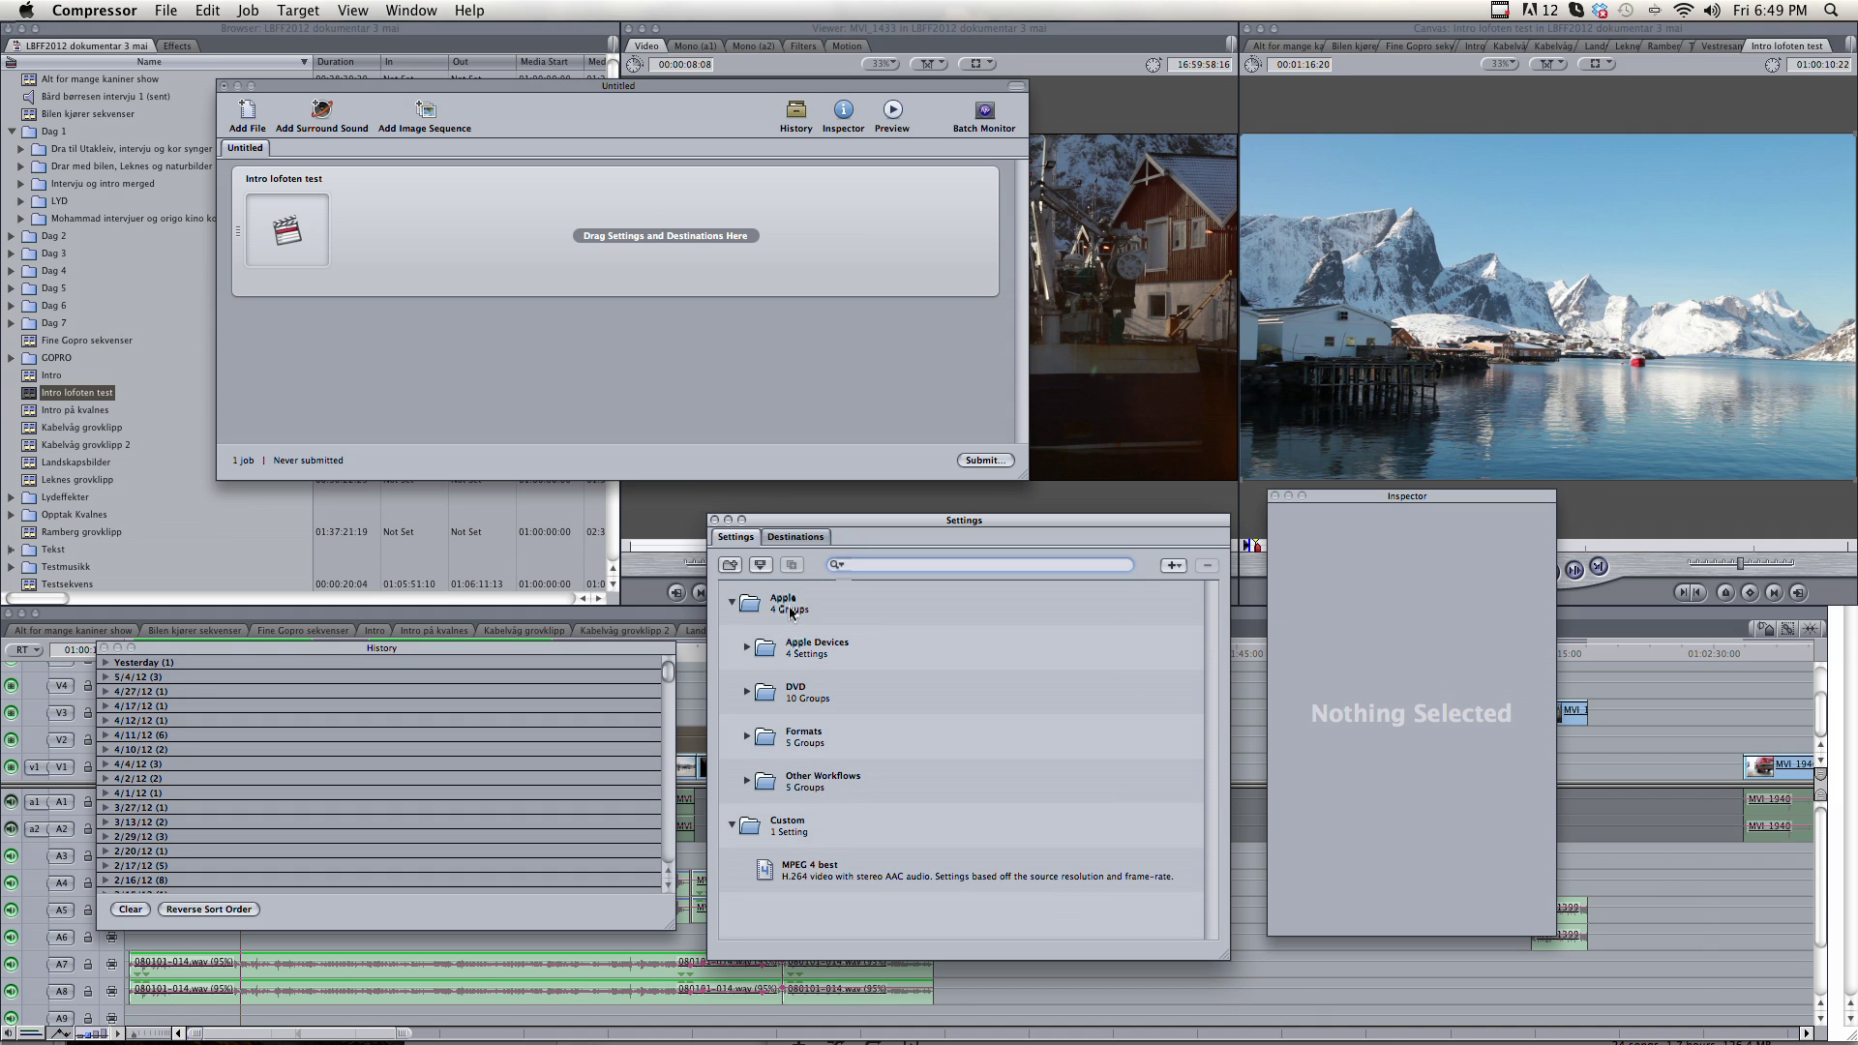
left_click(747, 695)
scroll(835, 664, "down", 4)
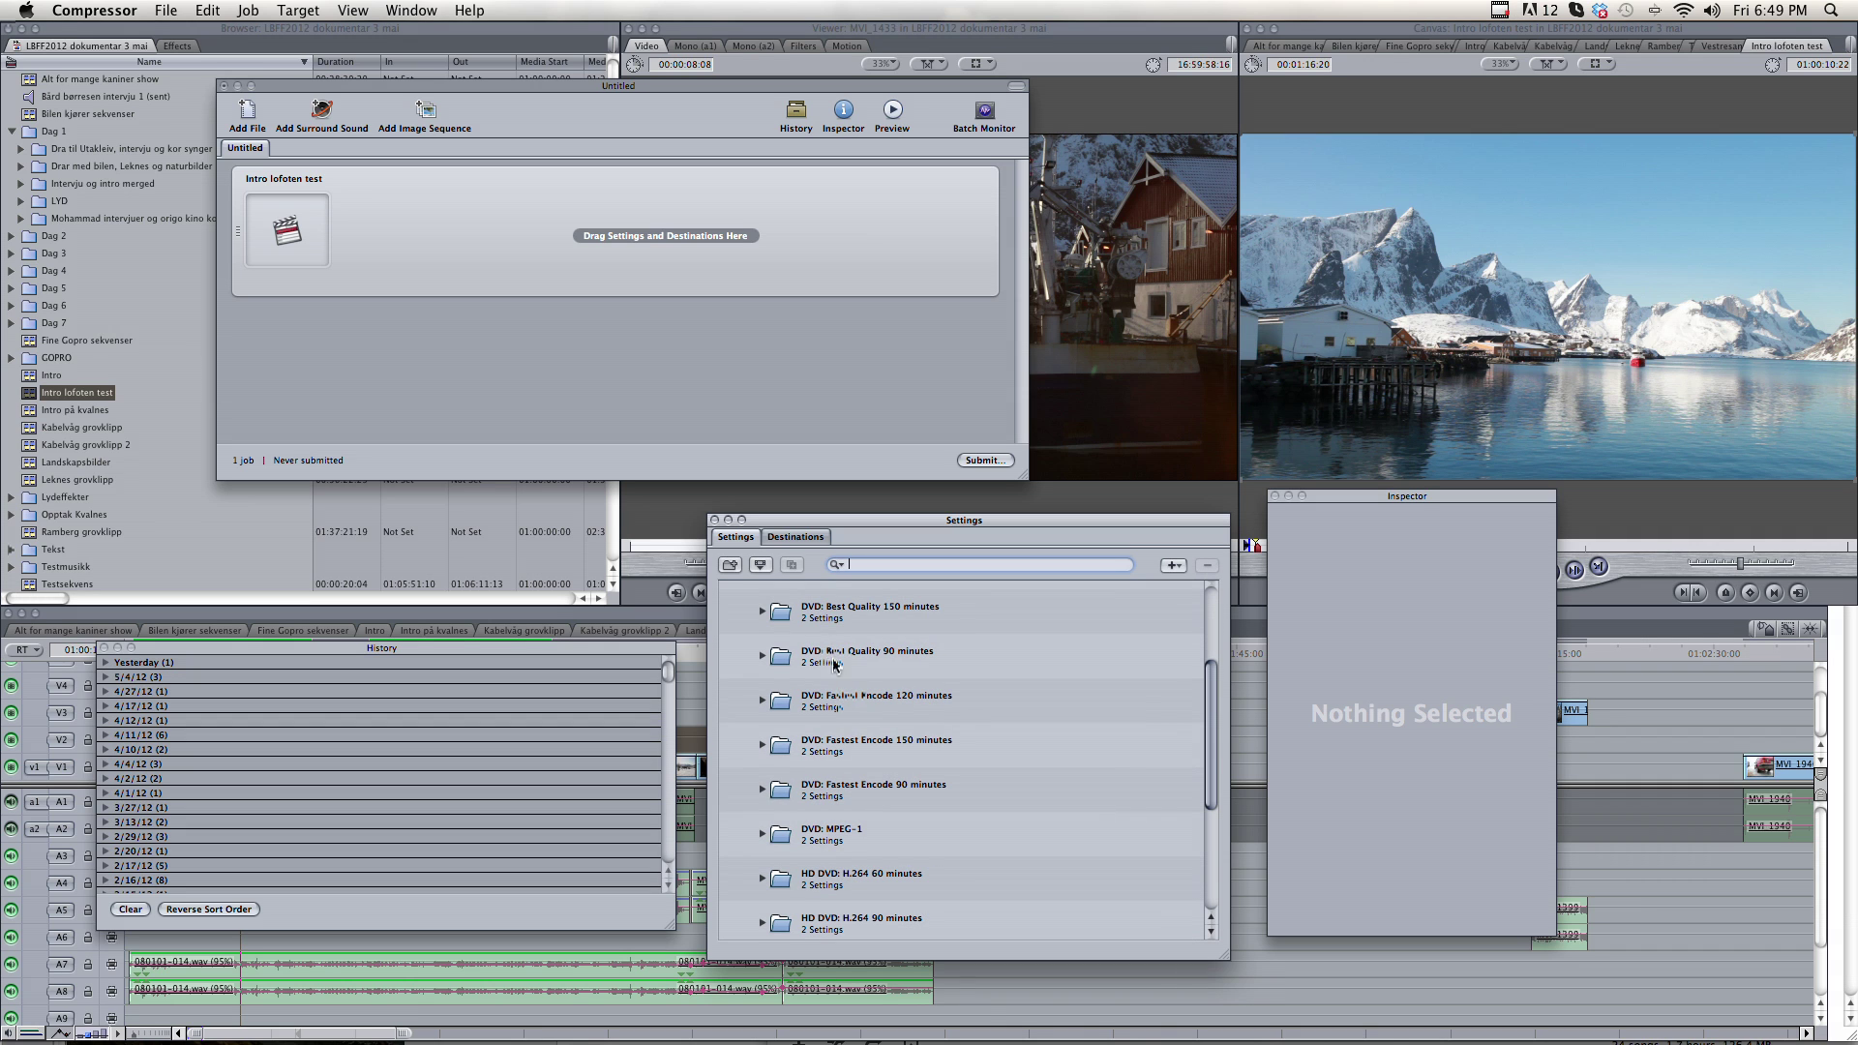
left_click_drag(805, 613, 566, 242)
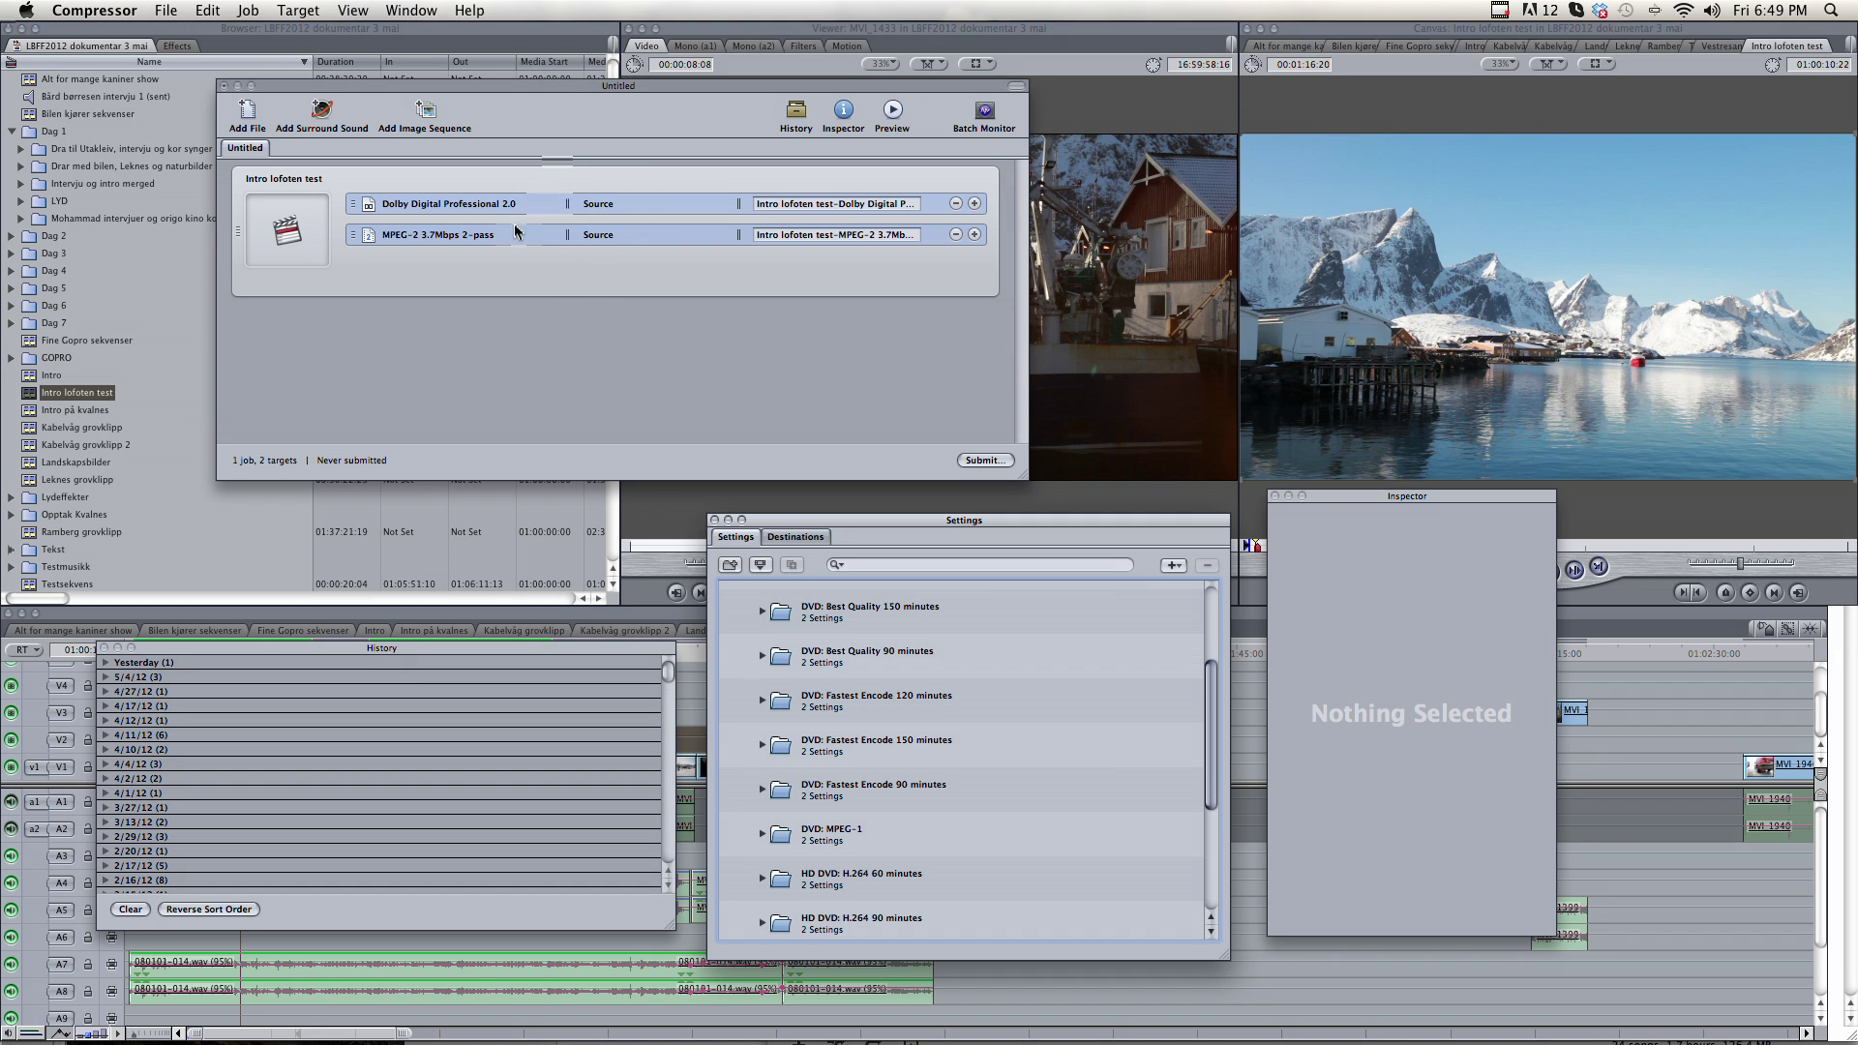
Delete the Dolby Digital Professional 2.0 and MPEG-2 3.7Mbps 2-pass targets from the job.
left_click(544, 356)
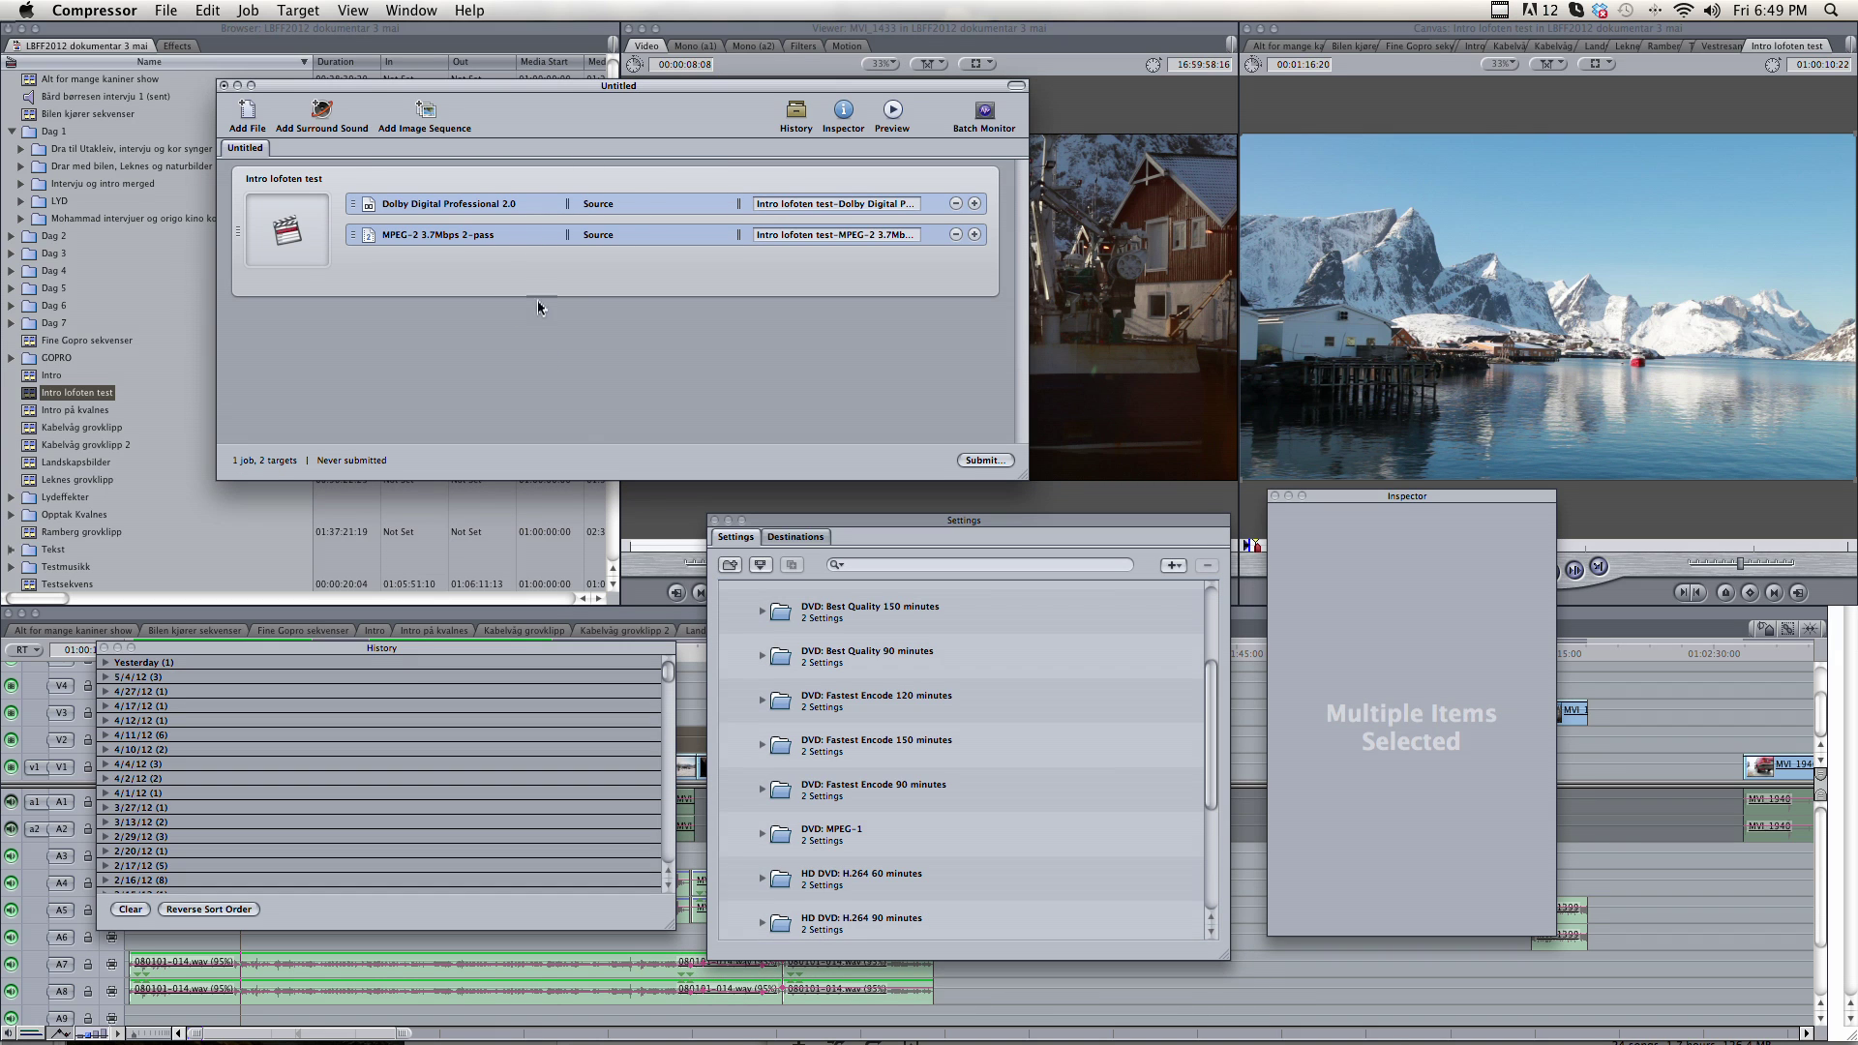
left_click(489, 201)
key("Delete")
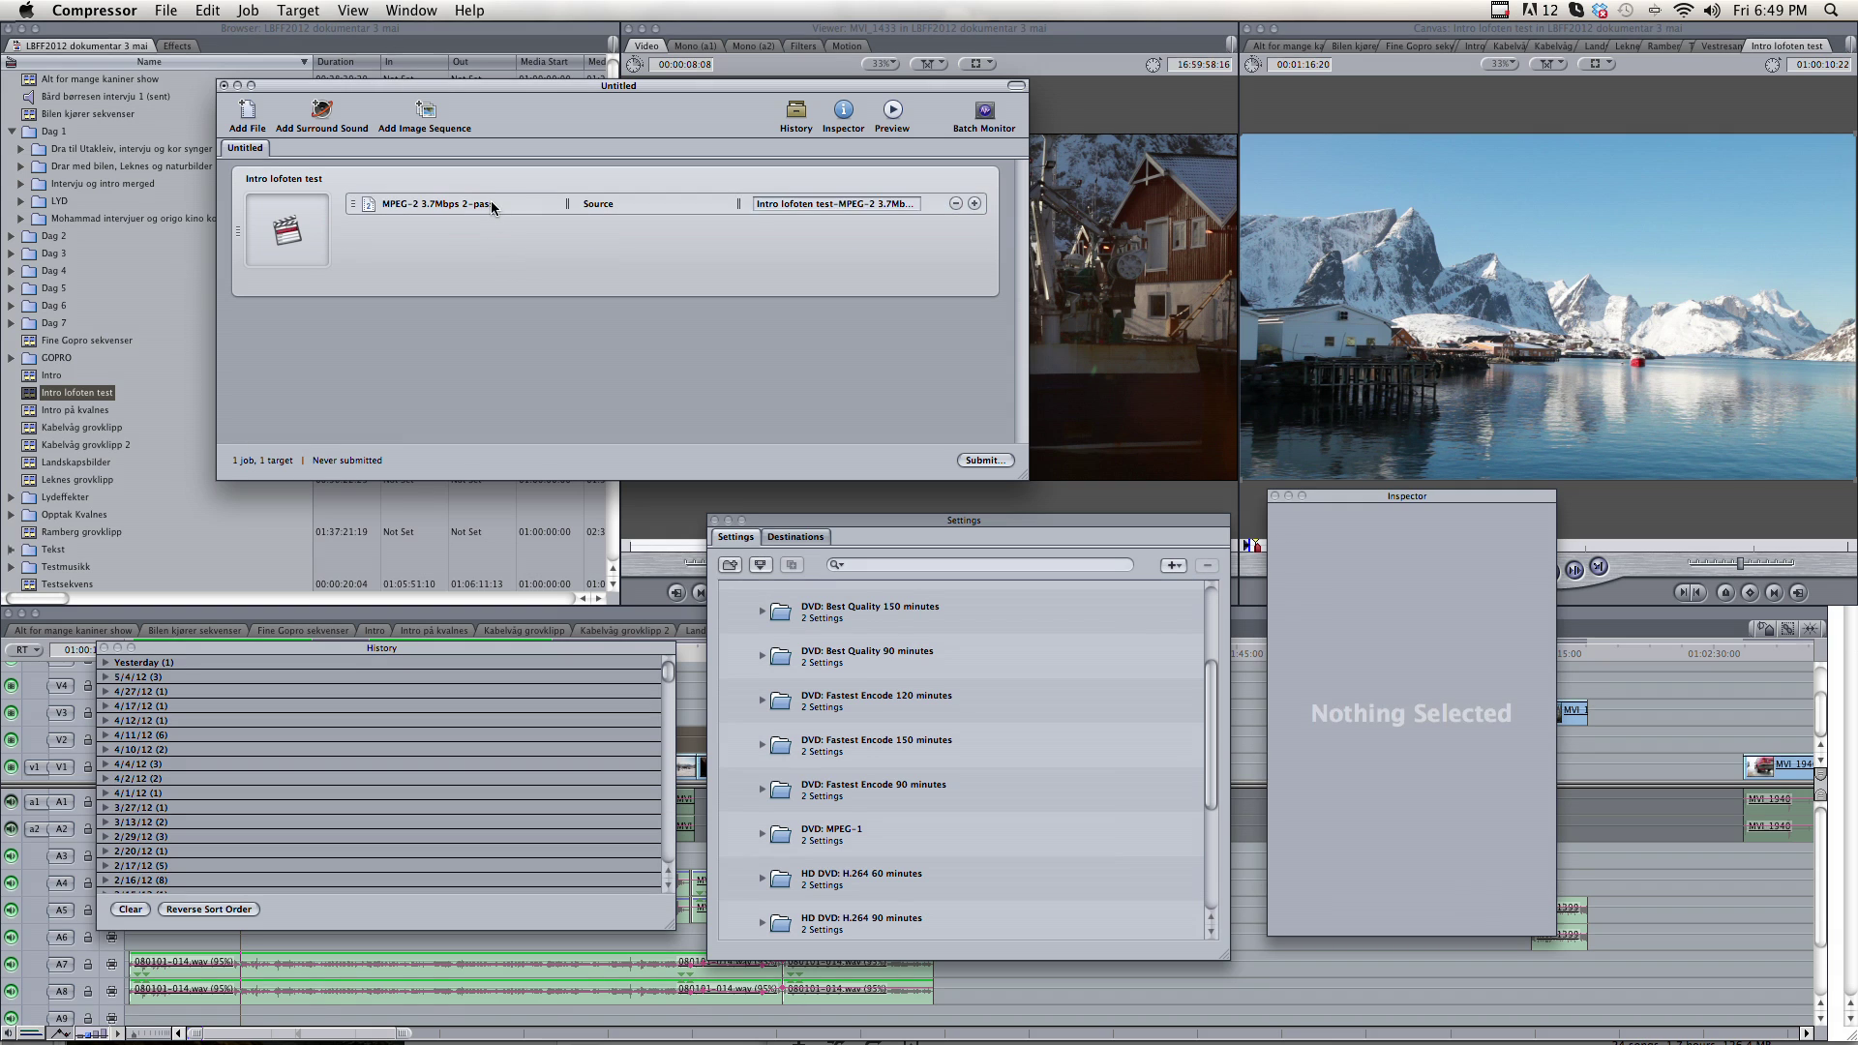
left_click(491, 200)
key("Delete")
Browse the Formats and MPEG-2 preset groups, then collapse the Apple group in Settings.
left_click_drag(943, 520, 966, 522)
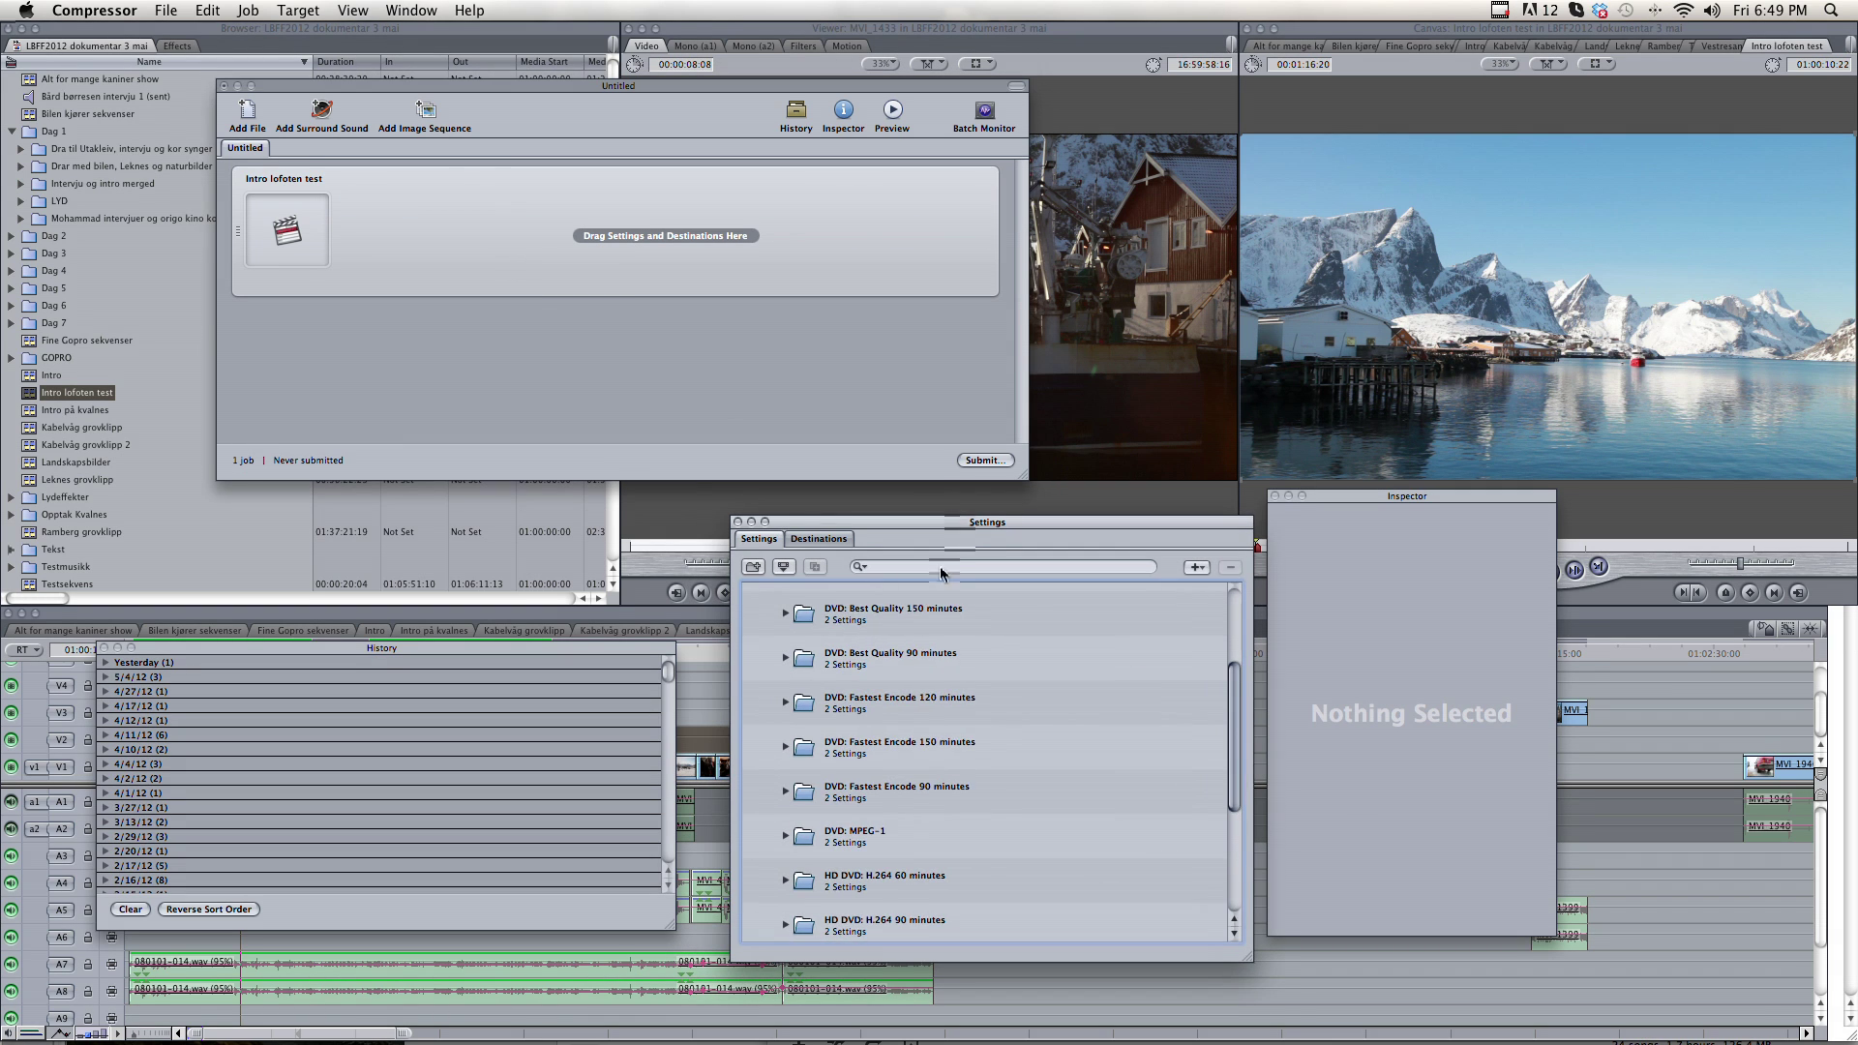
scroll(931, 698, "down", 2)
scroll(932, 698, "down", 2)
left_click(772, 807)
left_click(787, 697)
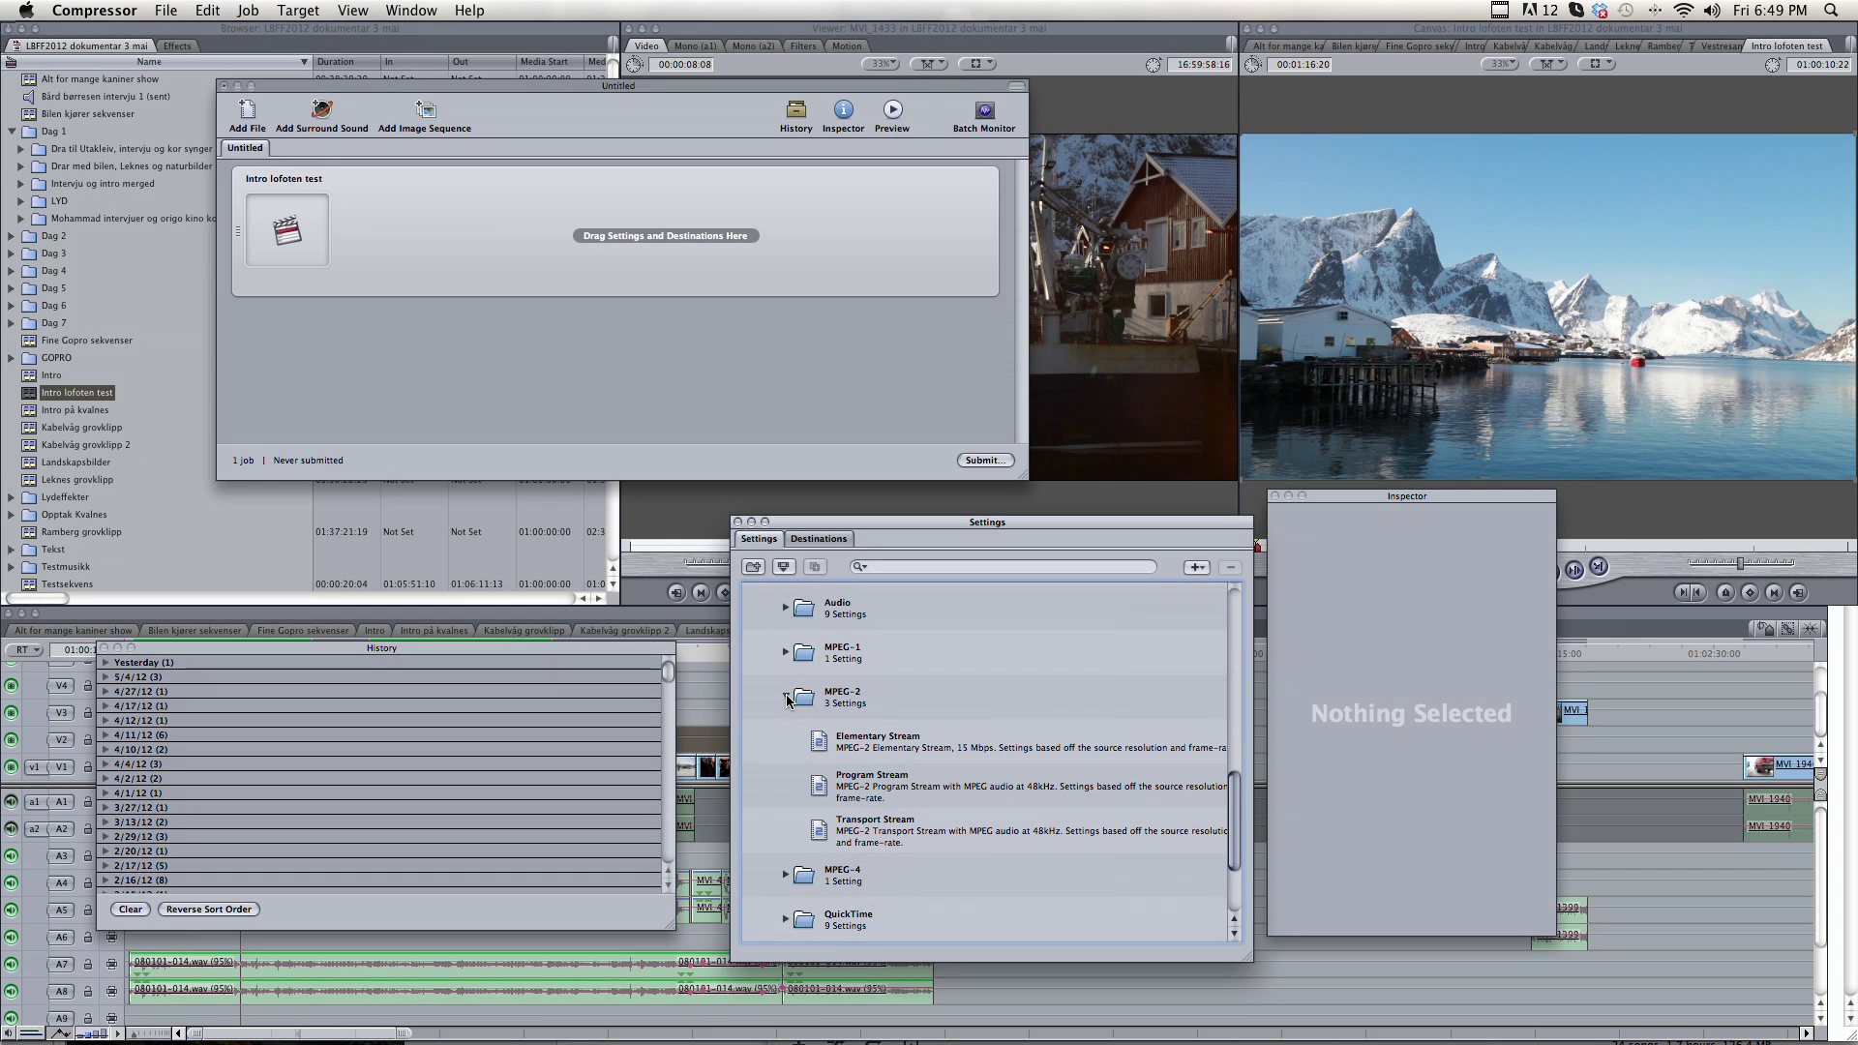
left_click(786, 697)
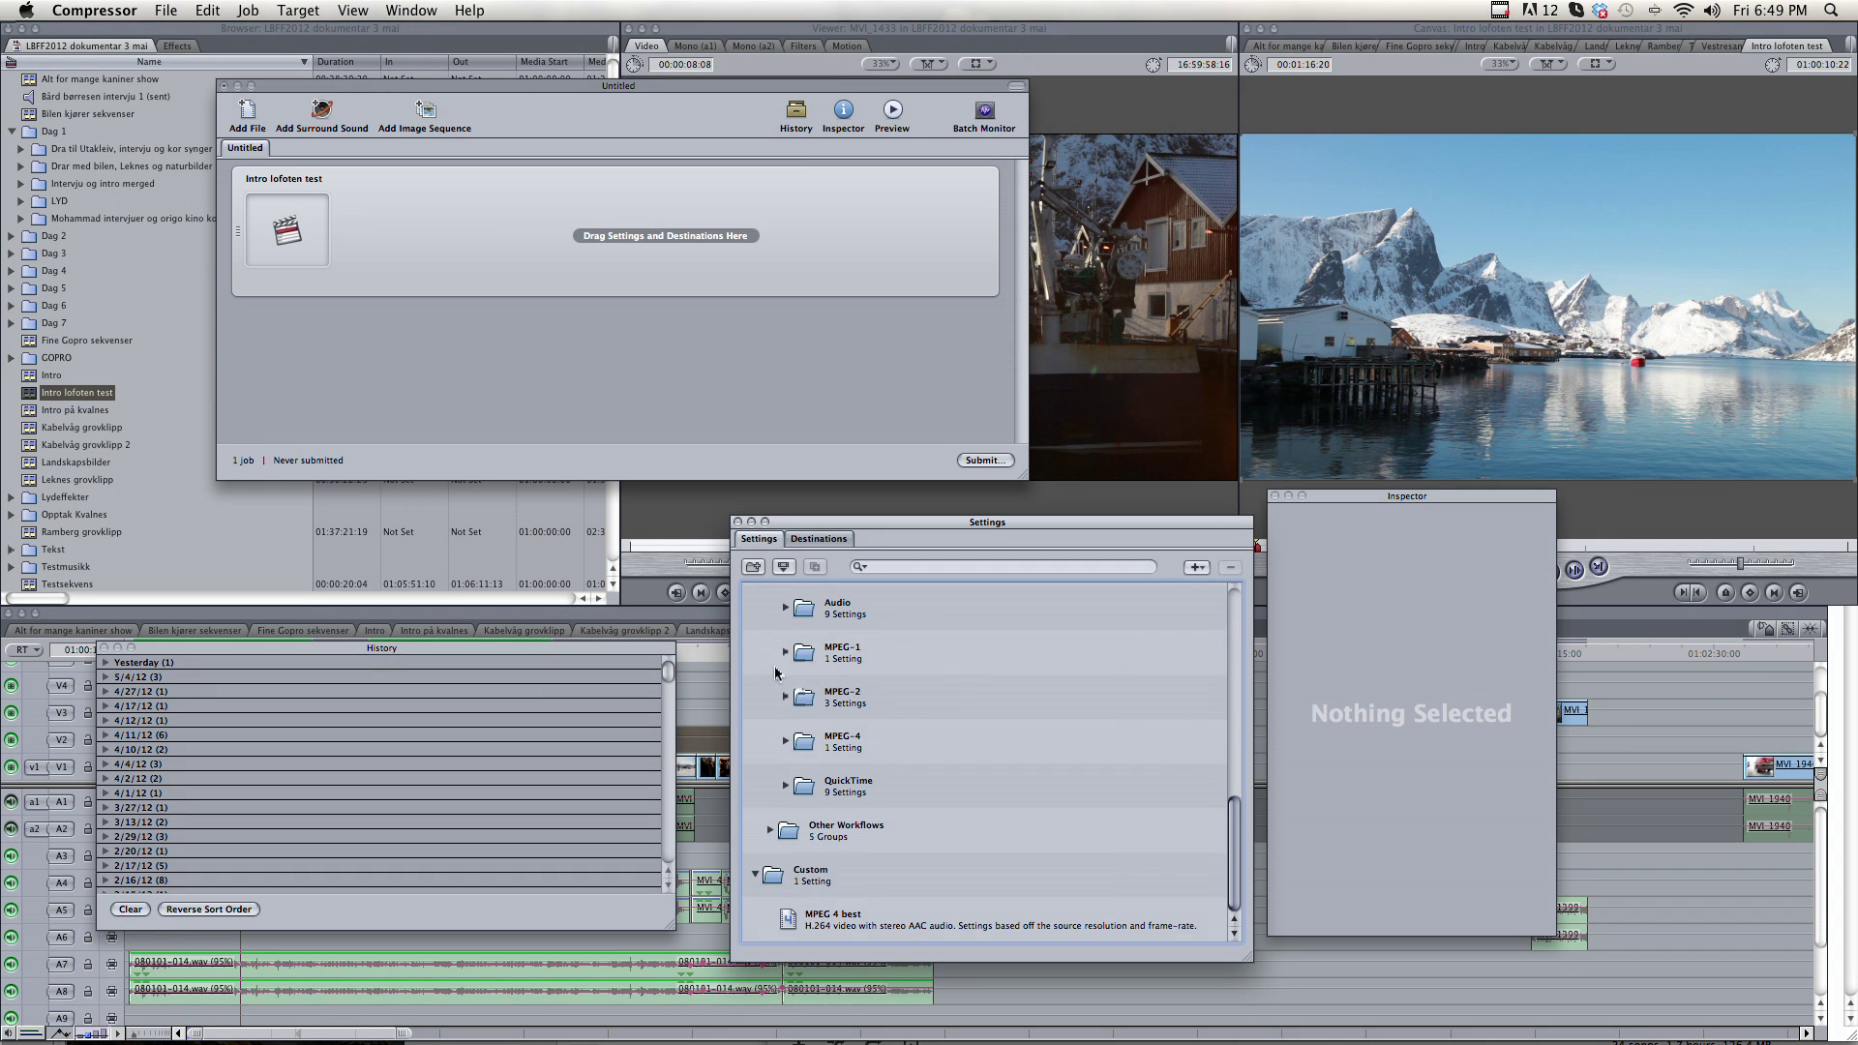
left_click(787, 696)
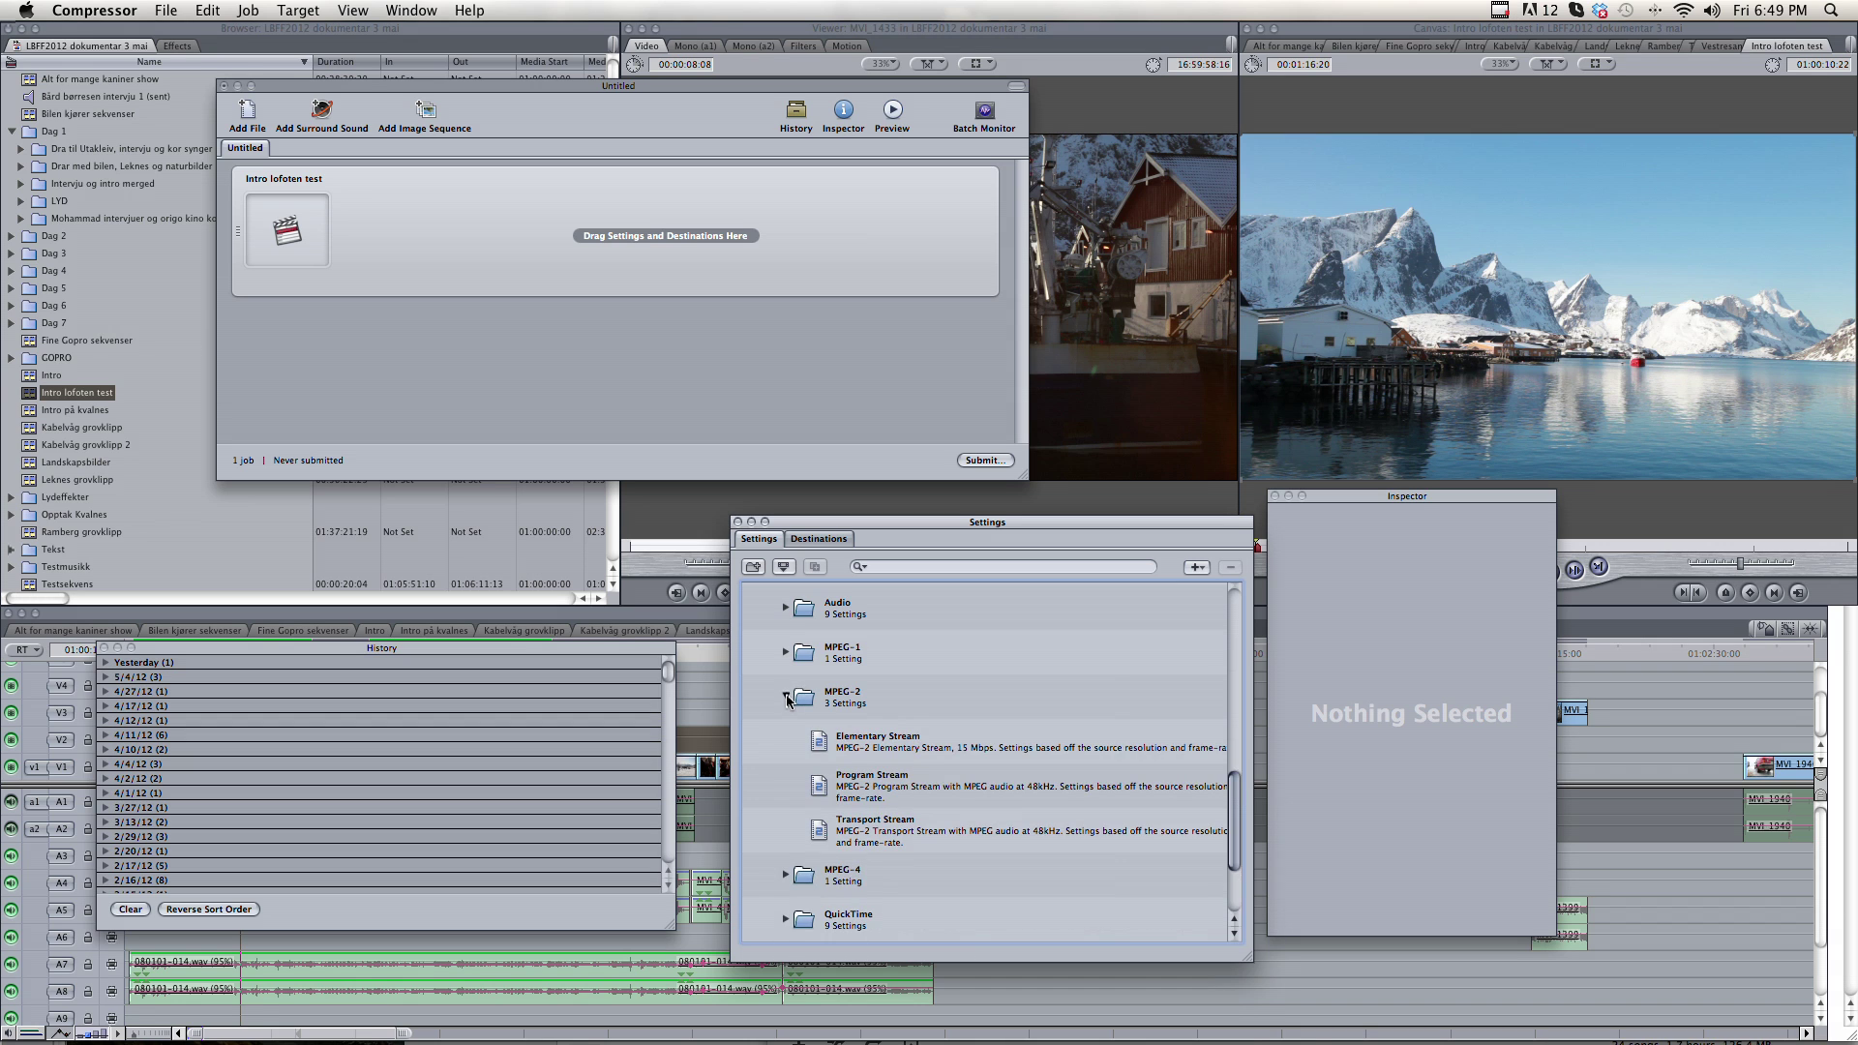
left_click(786, 697)
scroll(764, 658, "up", 10)
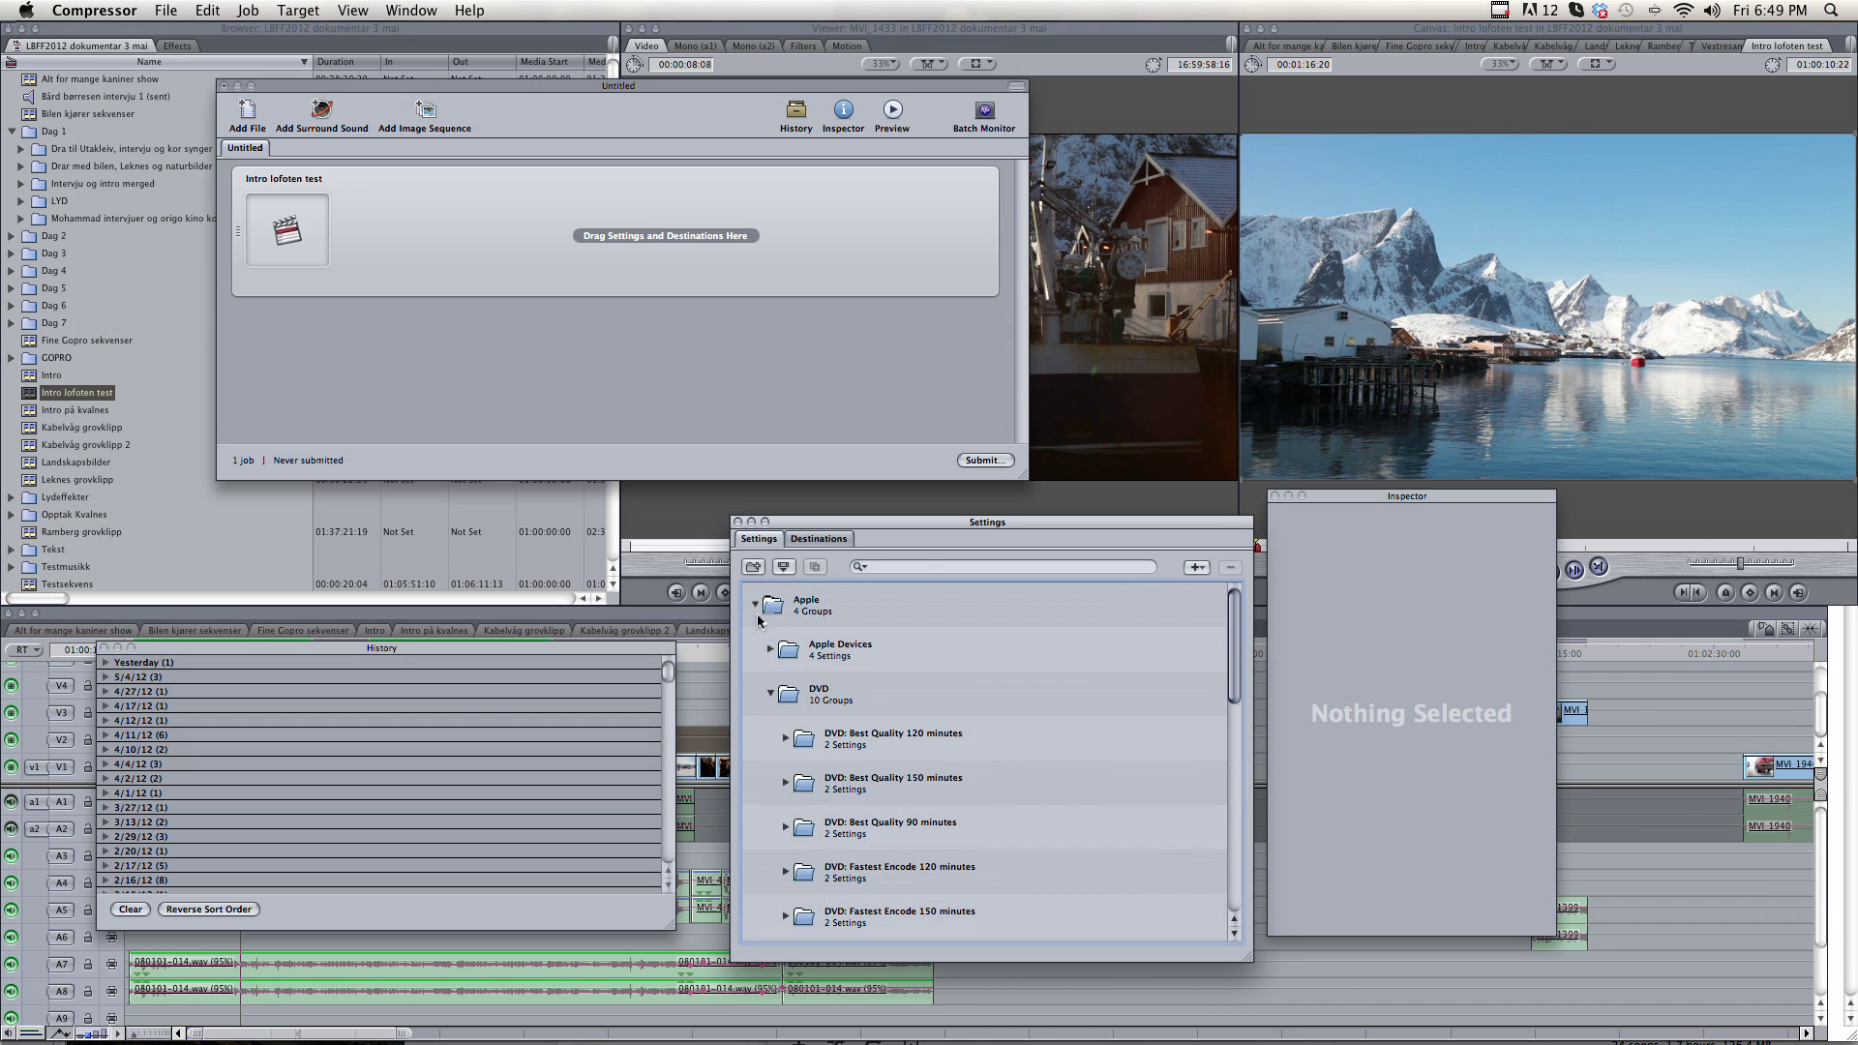
left_click(755, 606)
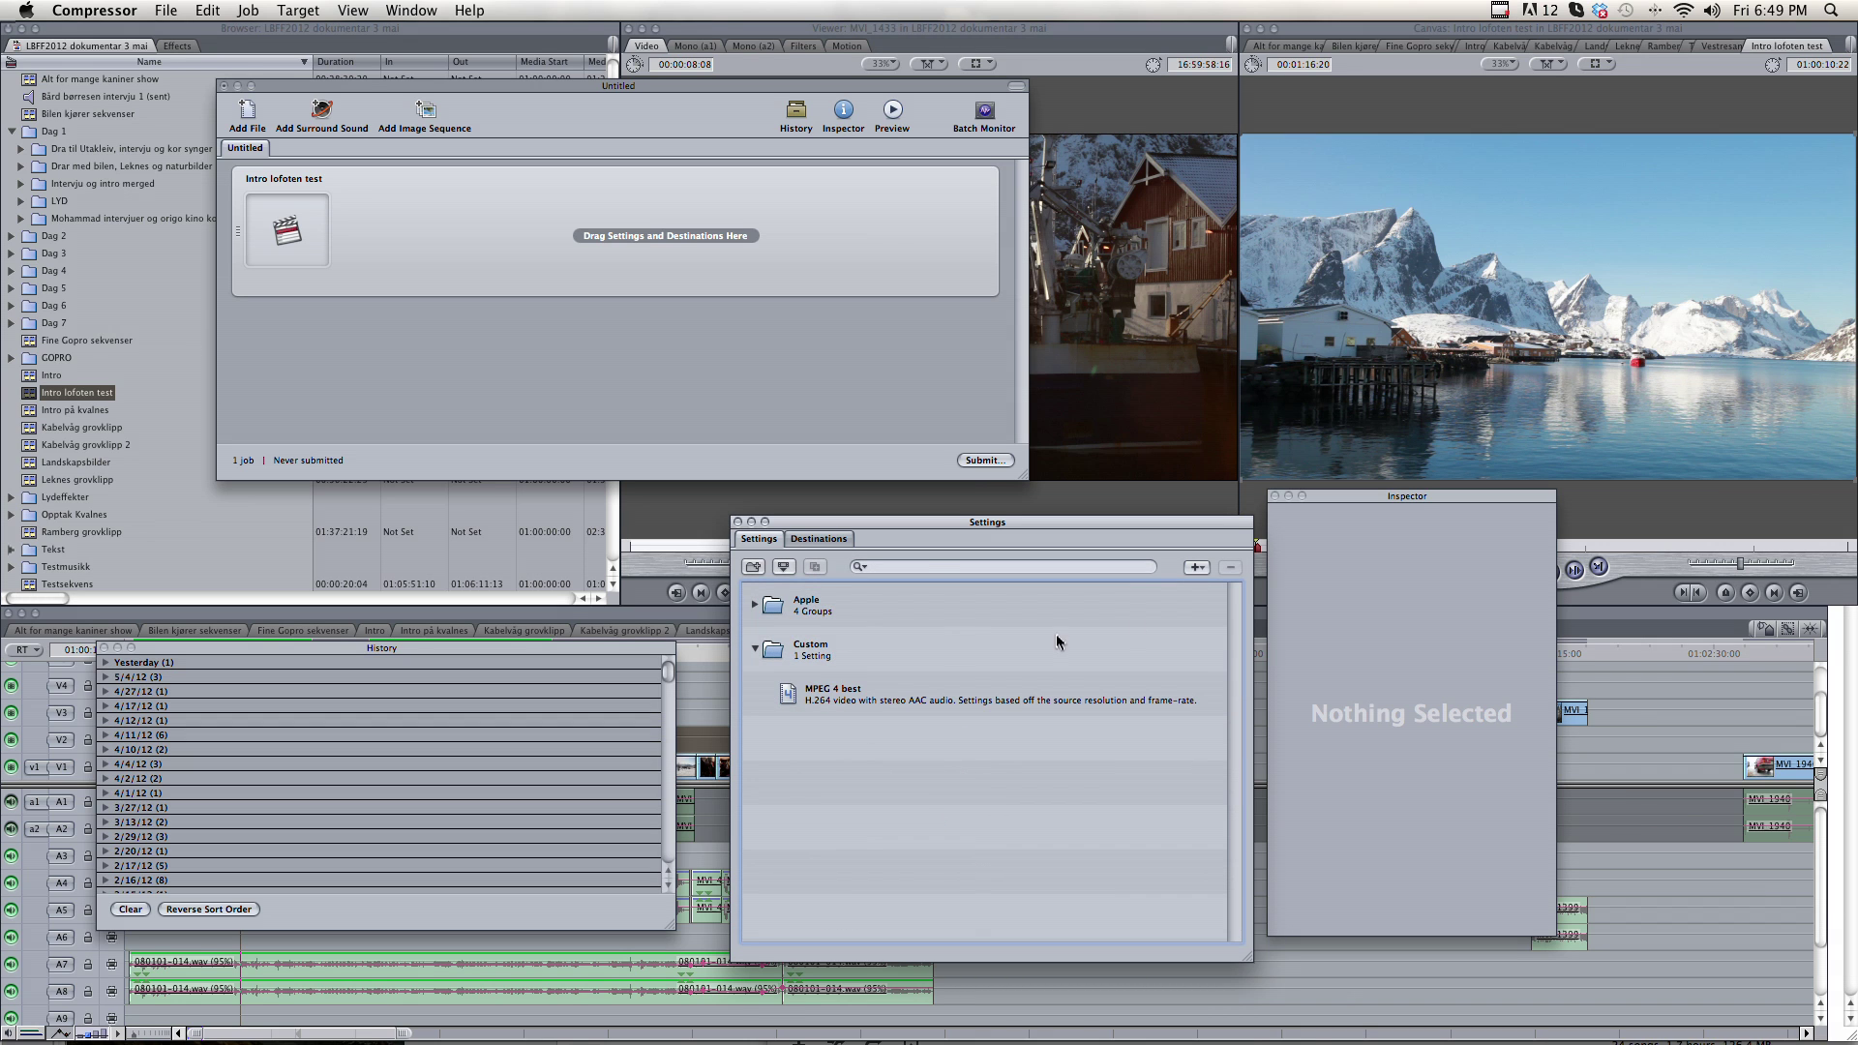
Add a new QuickTime Movie setting under Custom and place the Inspector beside the Settings window.
left_click(1197, 571)
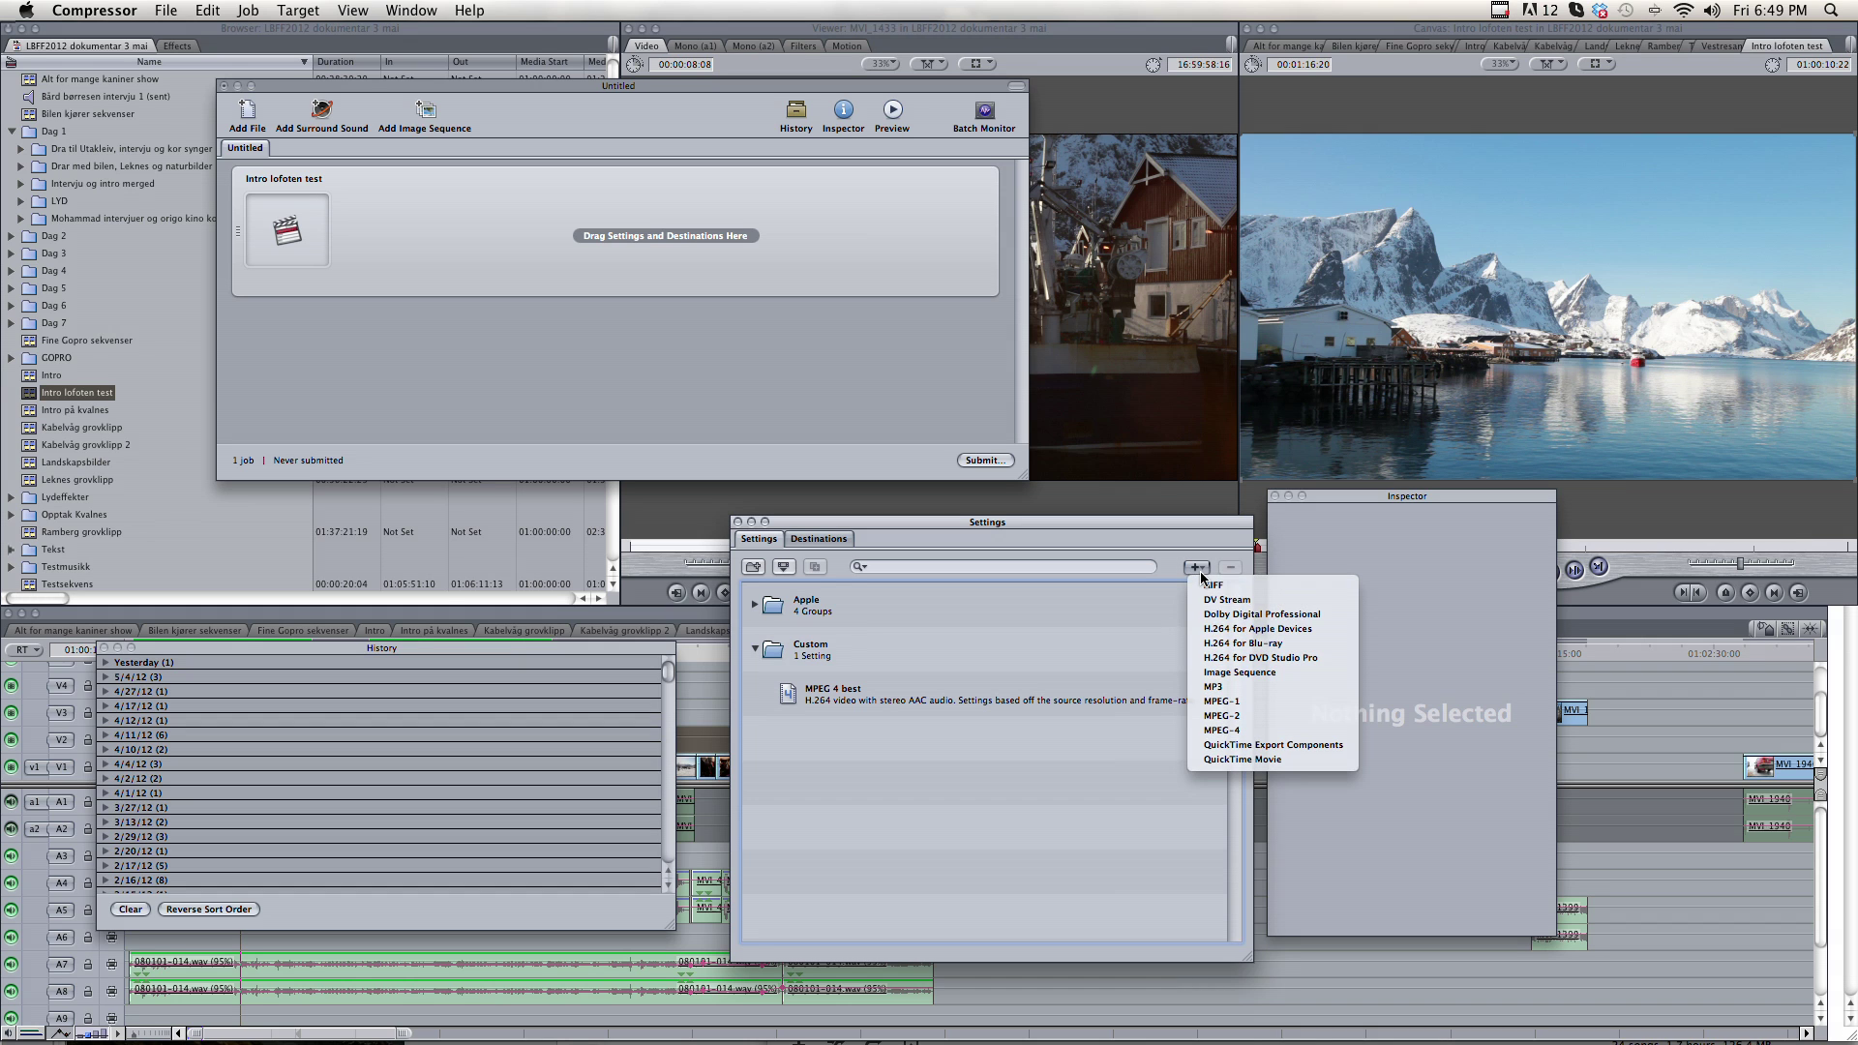
left_click(1240, 759)
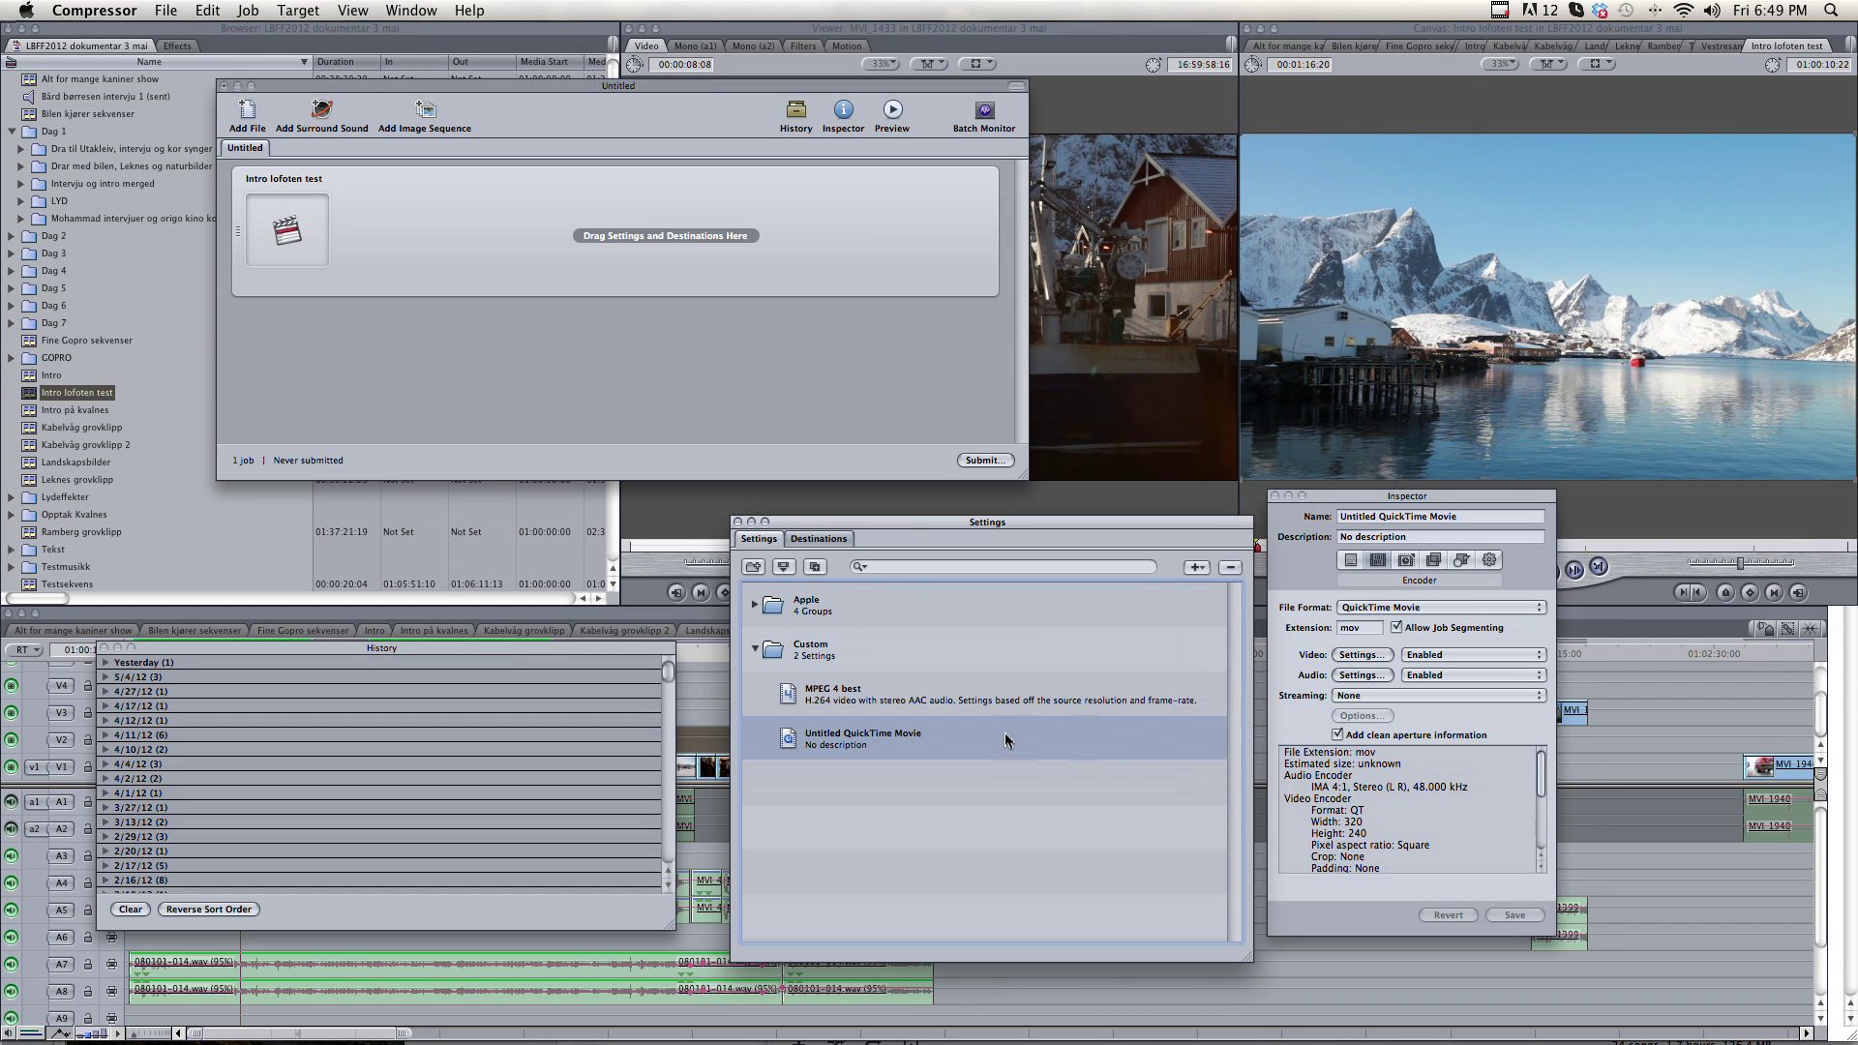
left_click_drag(1337, 501, 1083, 422)
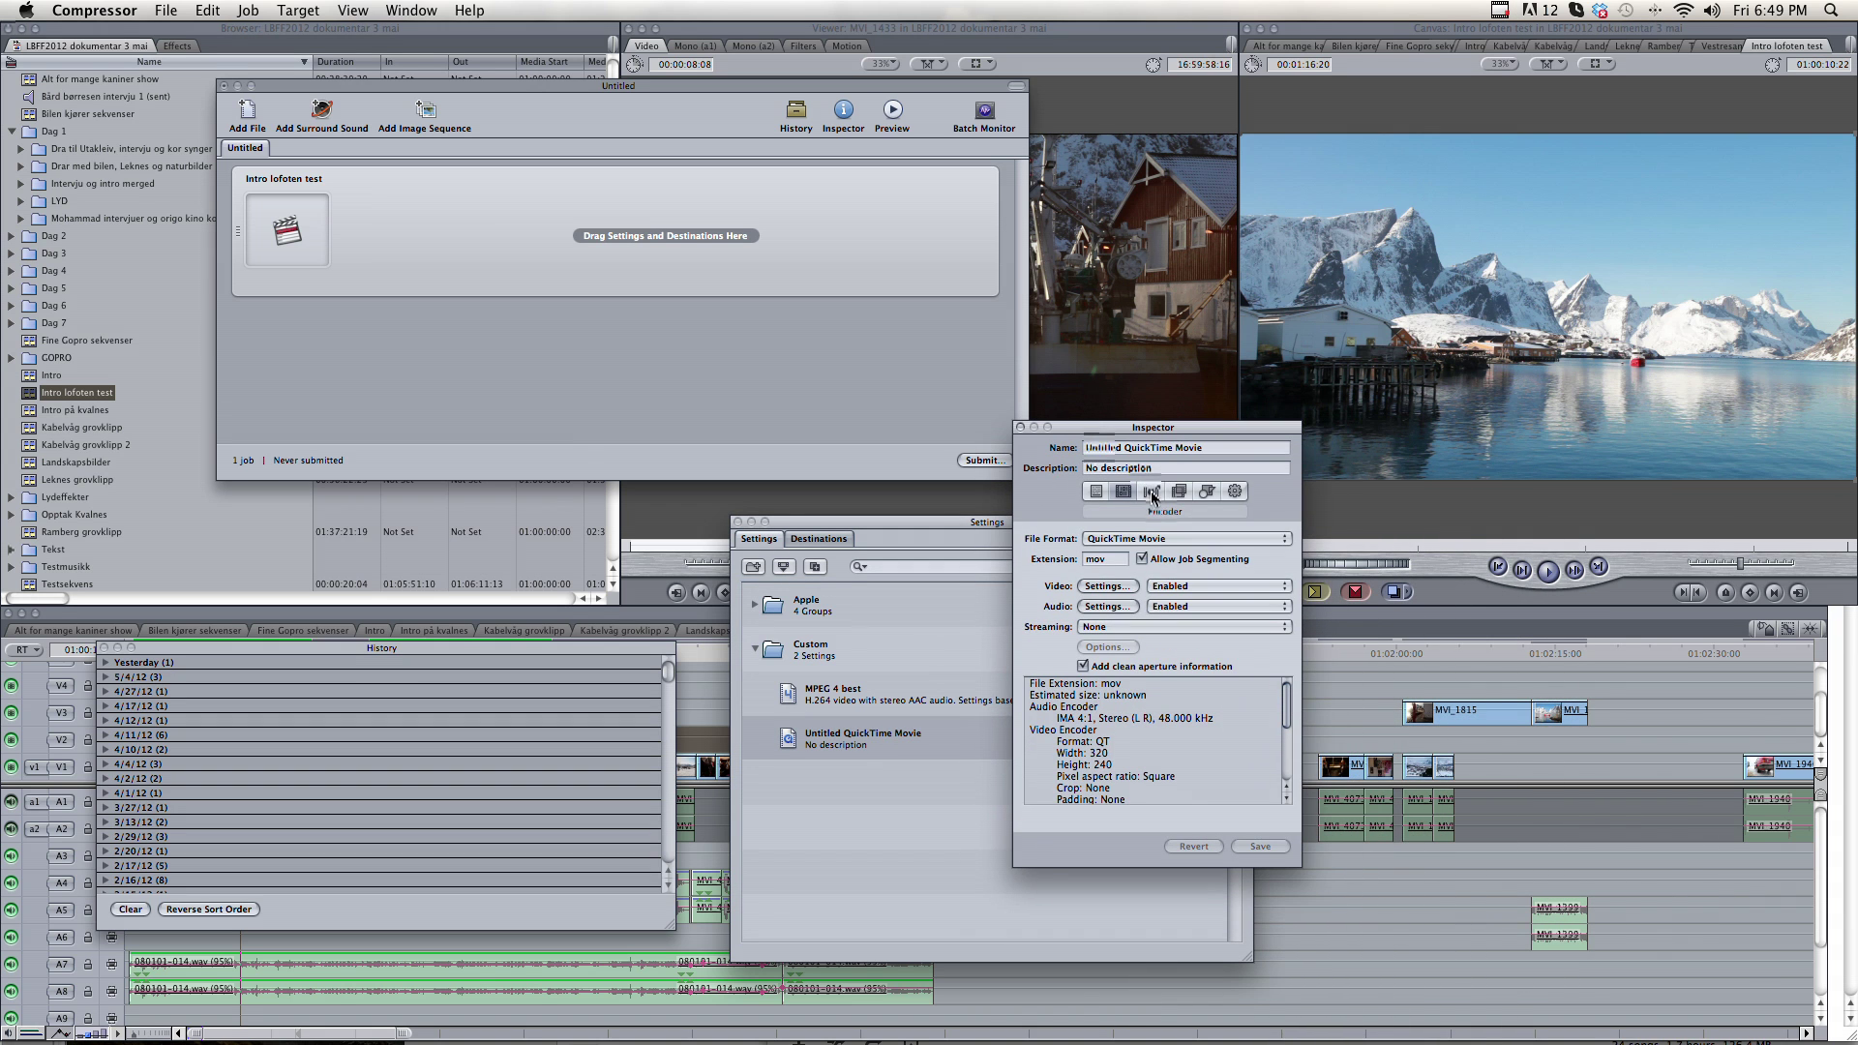
Set the new setting's Geometry frame size to 100% of source.
left_click(1206, 492)
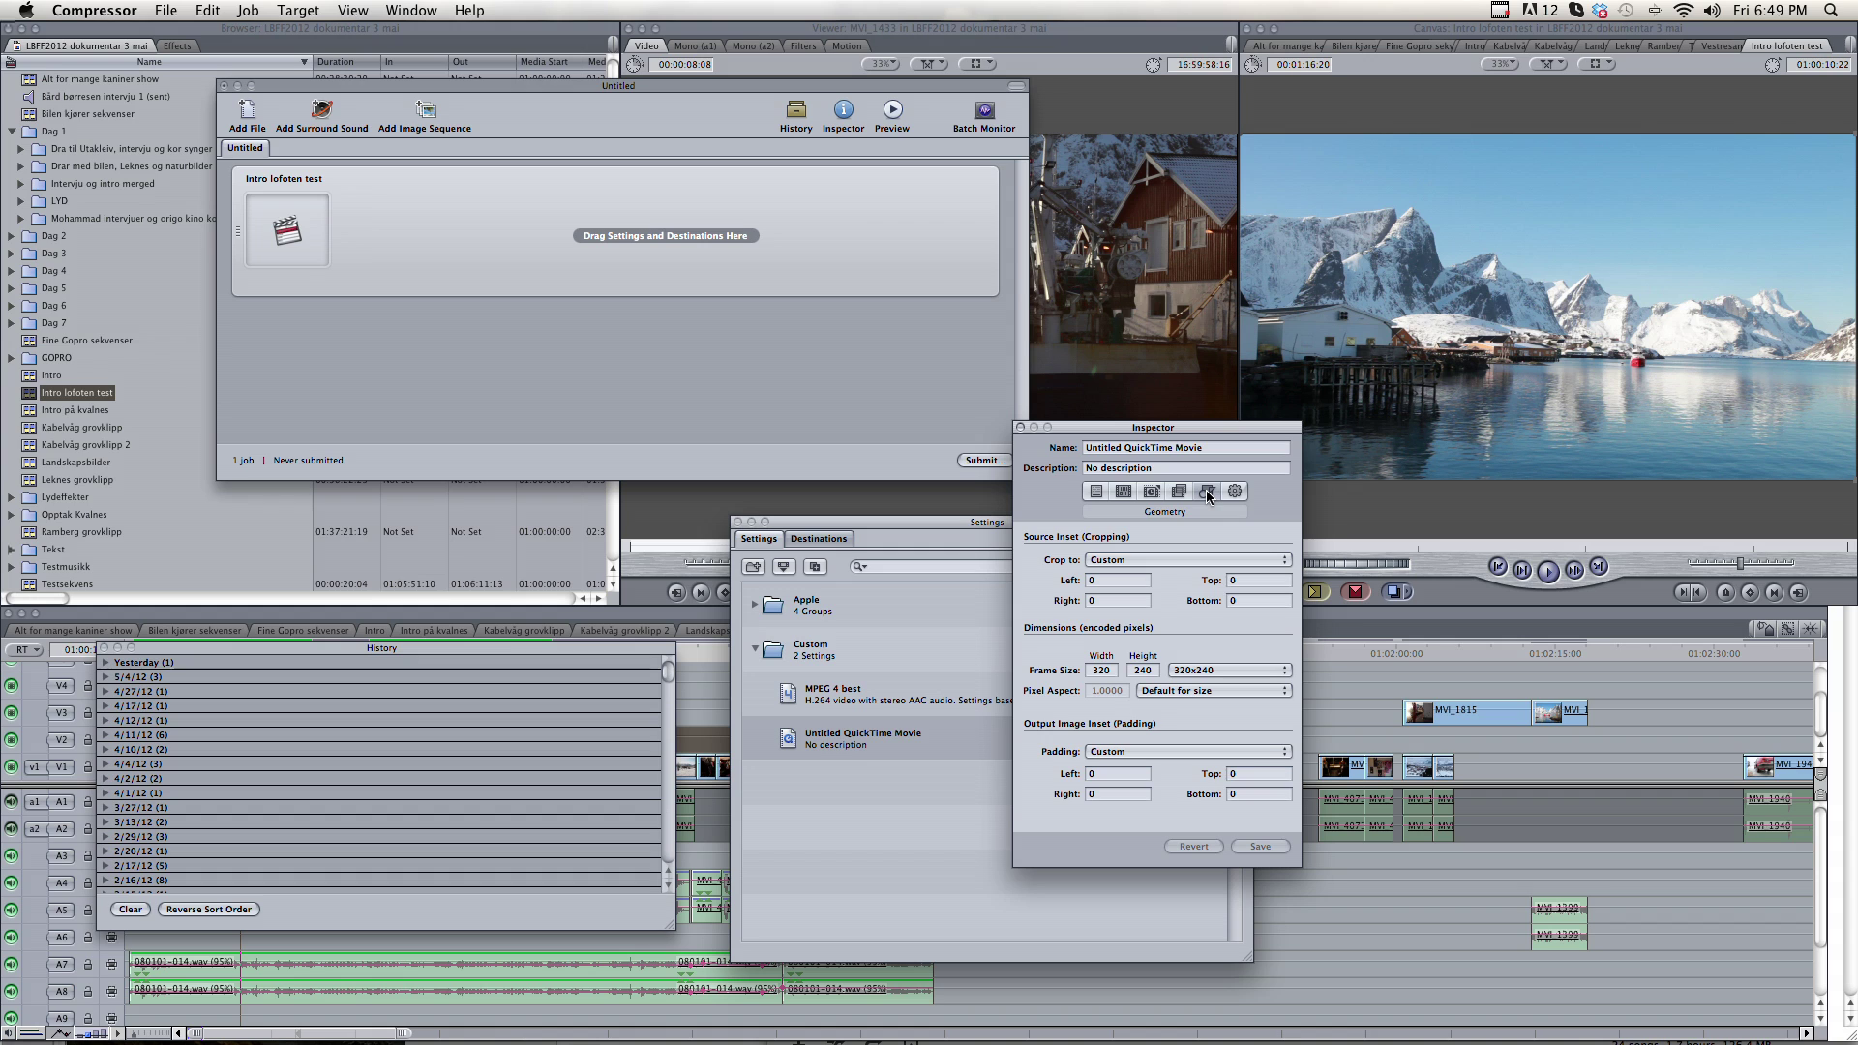
left_click(1237, 674)
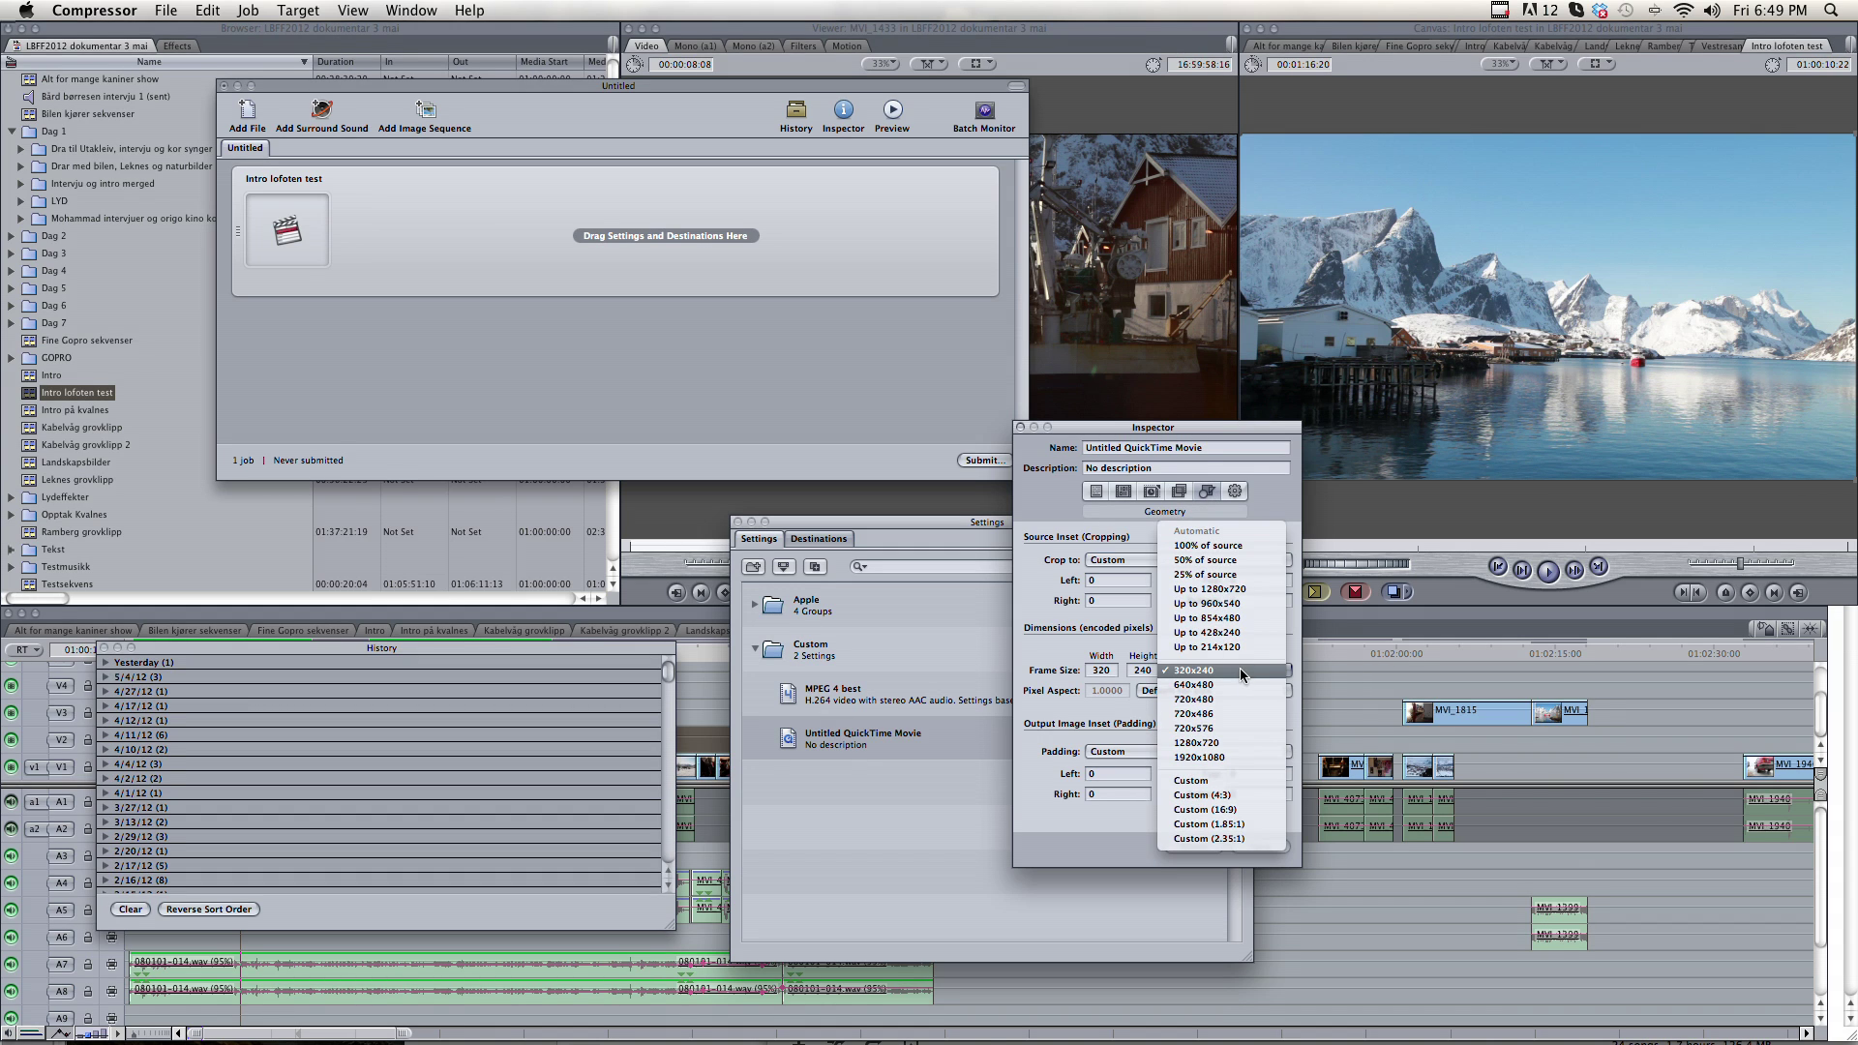
left_click(1239, 548)
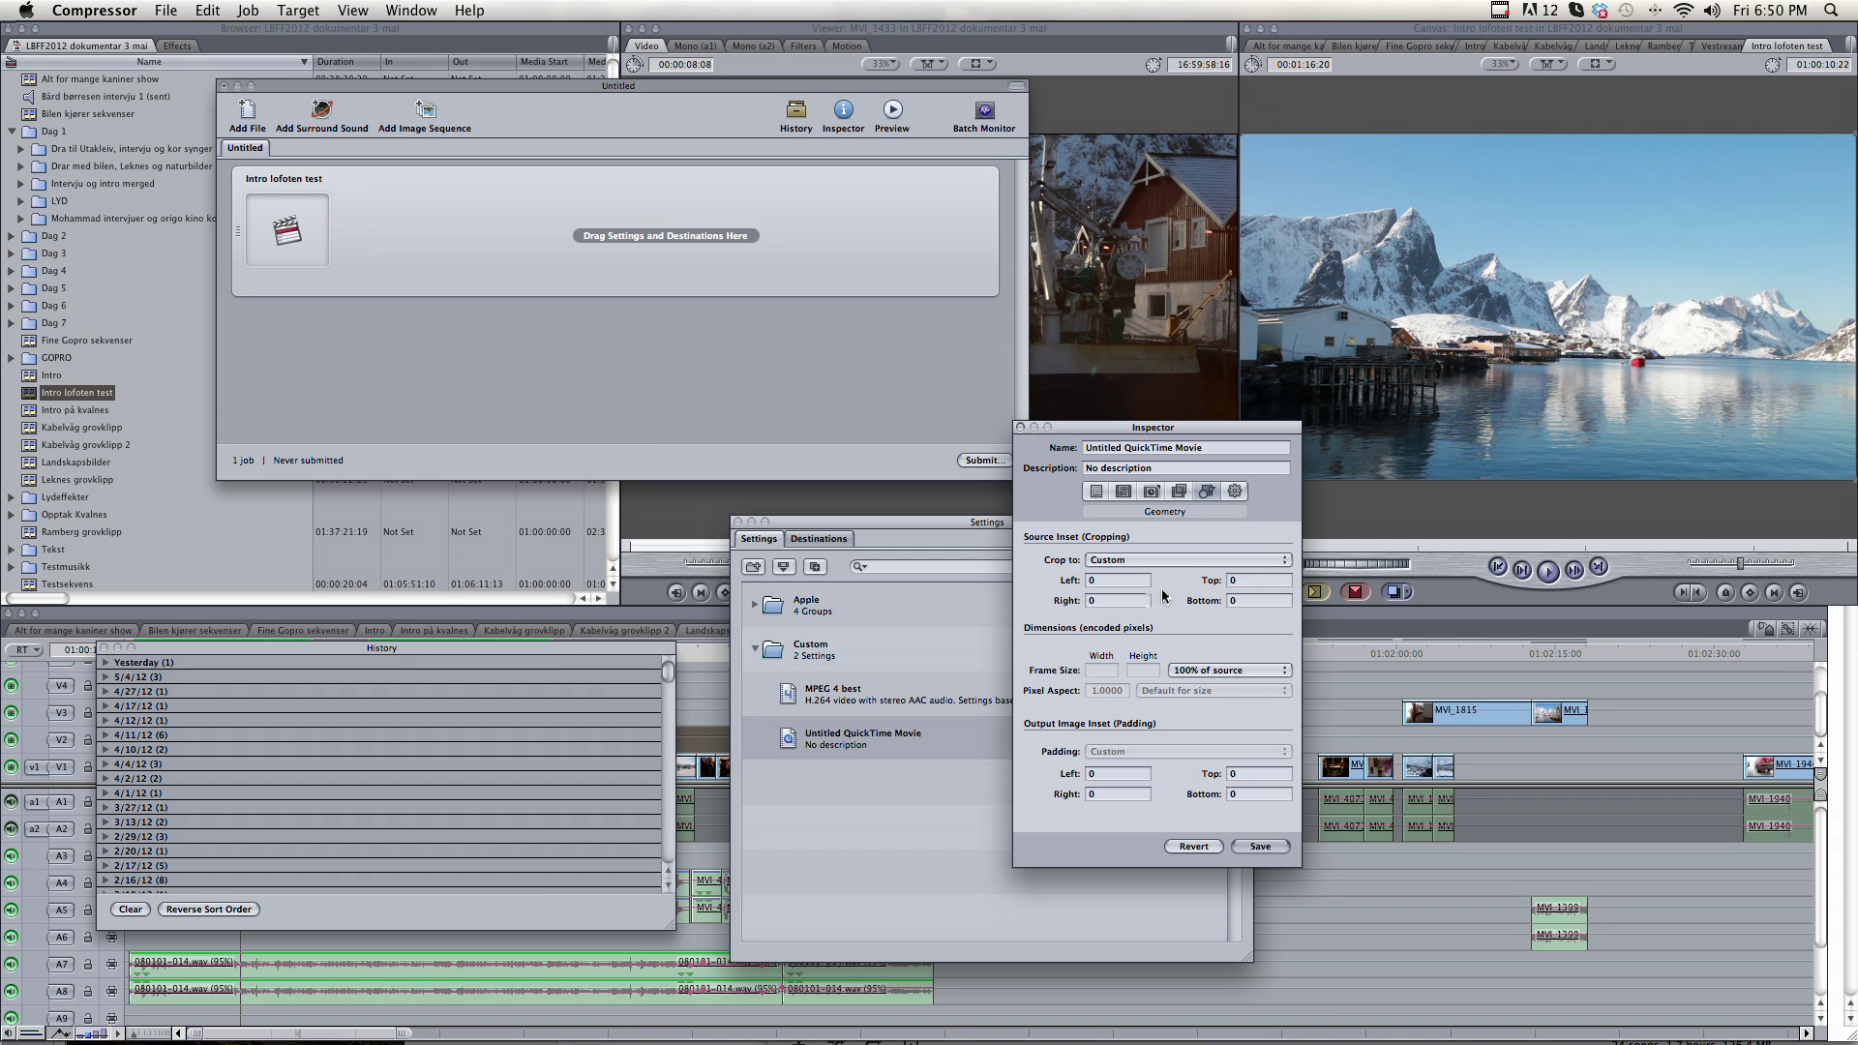
left_click(1123, 490)
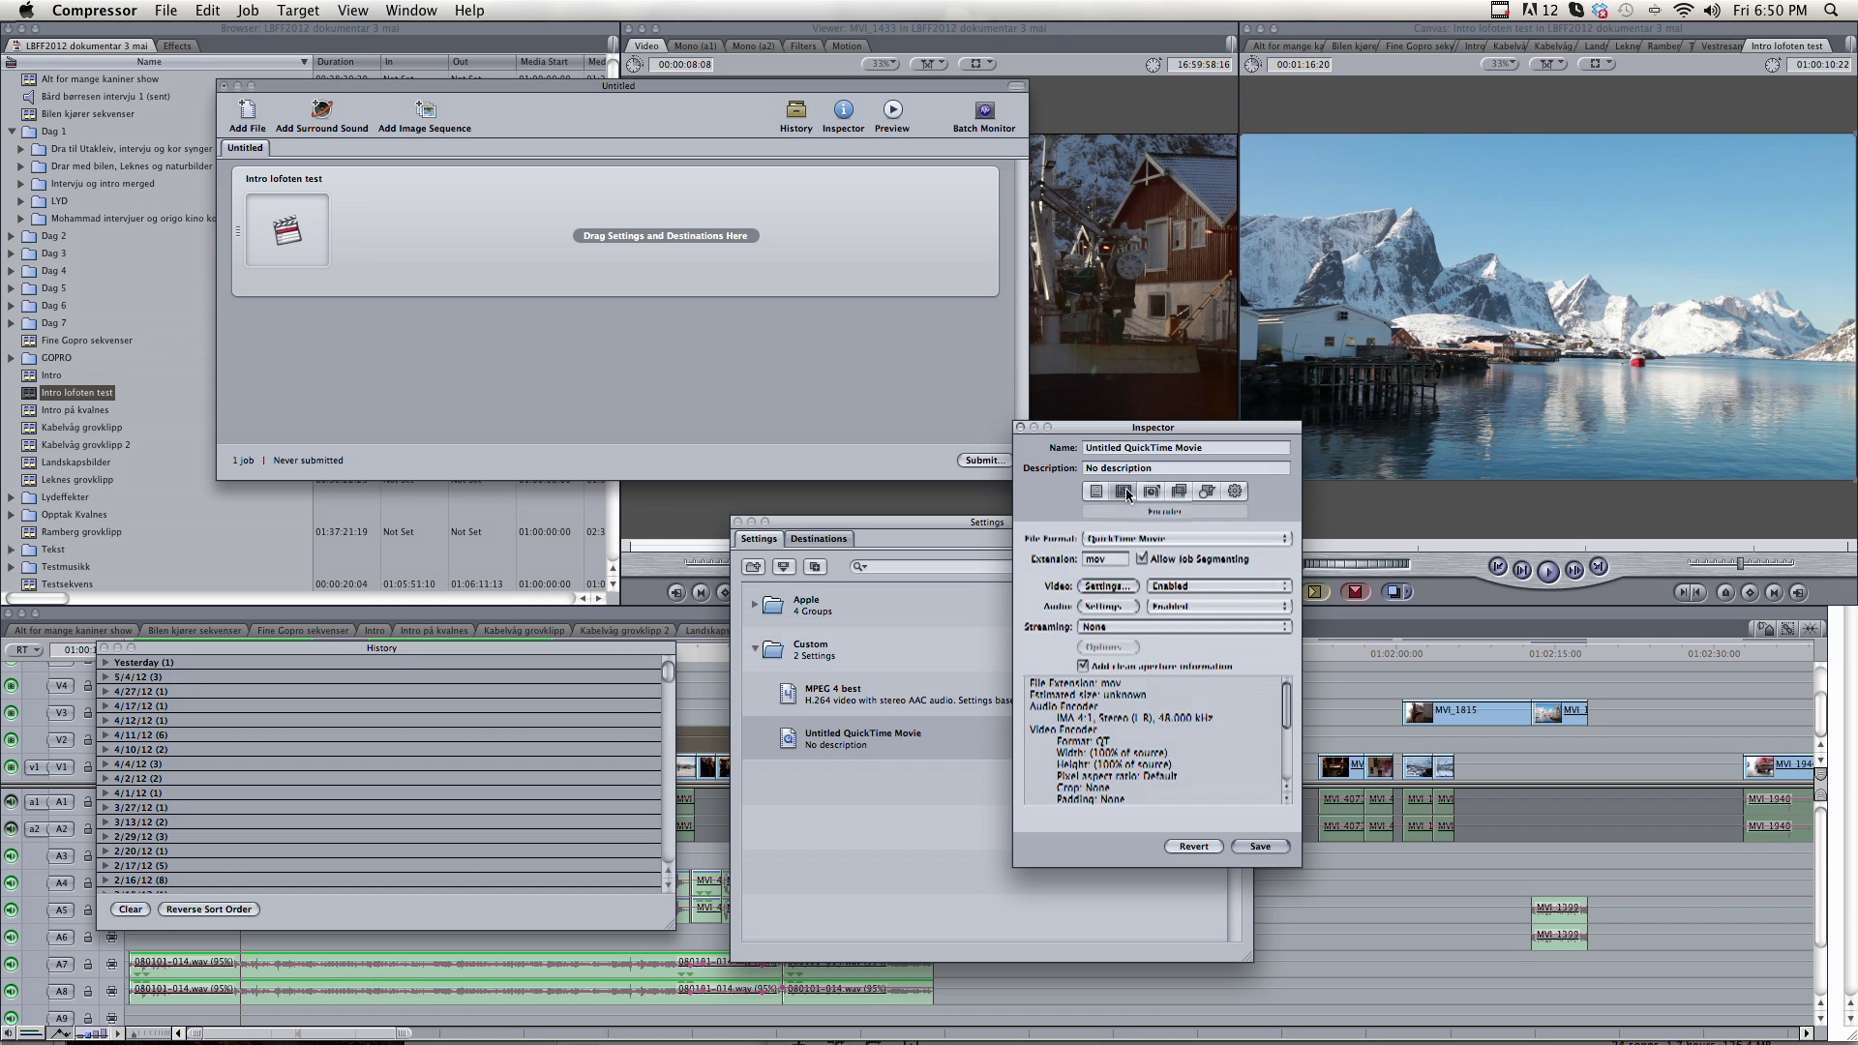
Set video compression to H.264, restricted to 6000 kbits/sec, with Best quality (Multi-pass) encoding.
left_click(1106, 587)
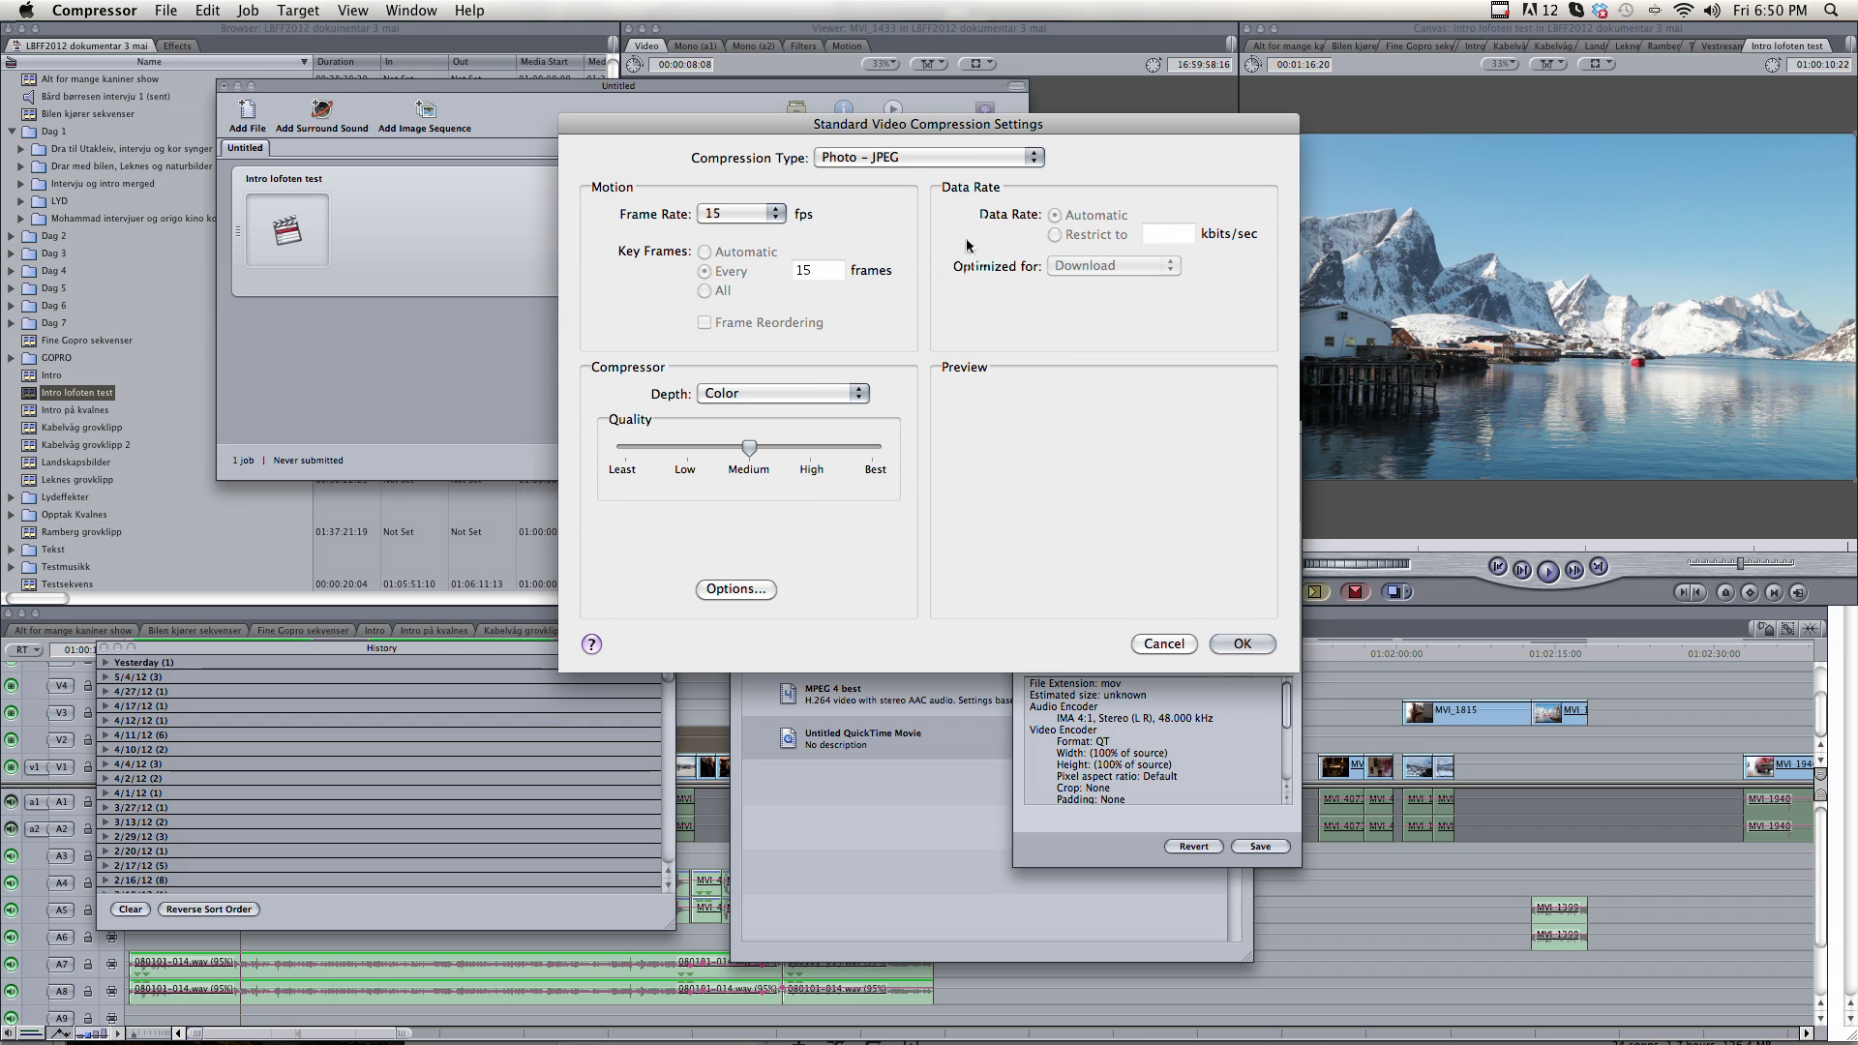
left_click(966, 160)
mouse_move(931, 13)
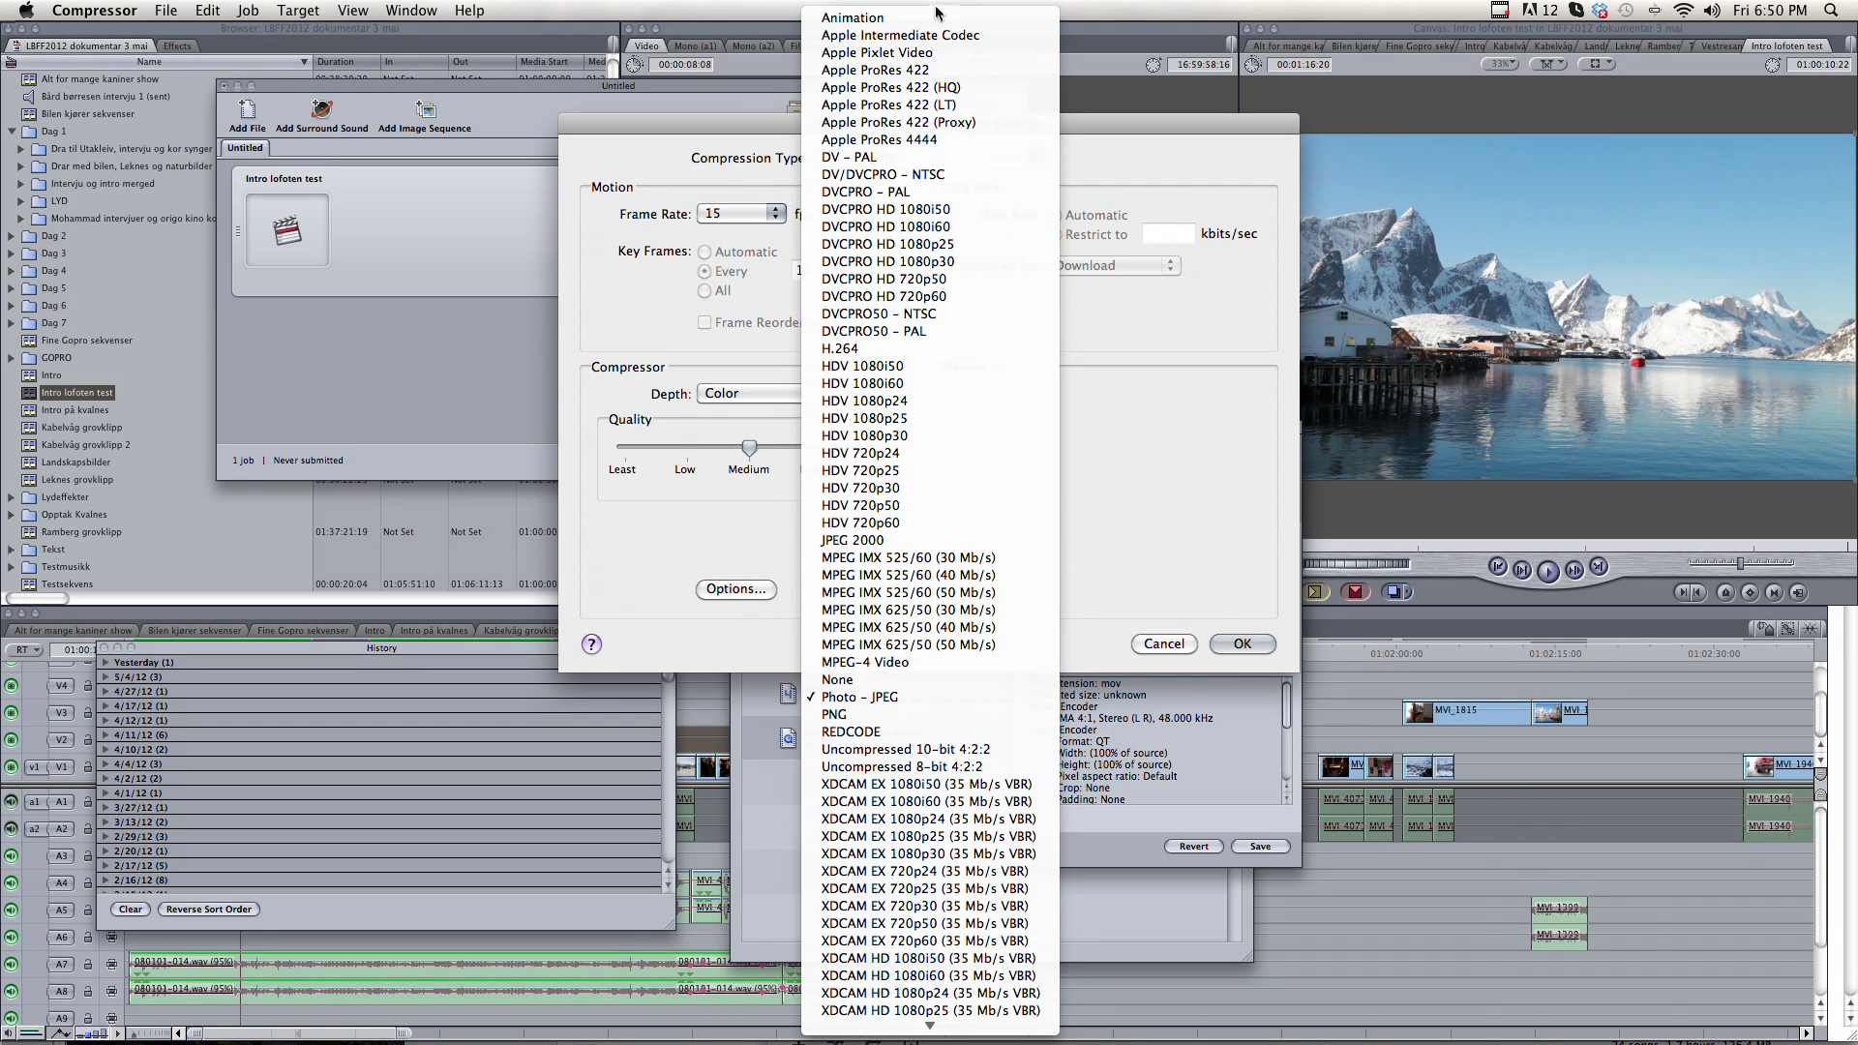
left_click(849, 348)
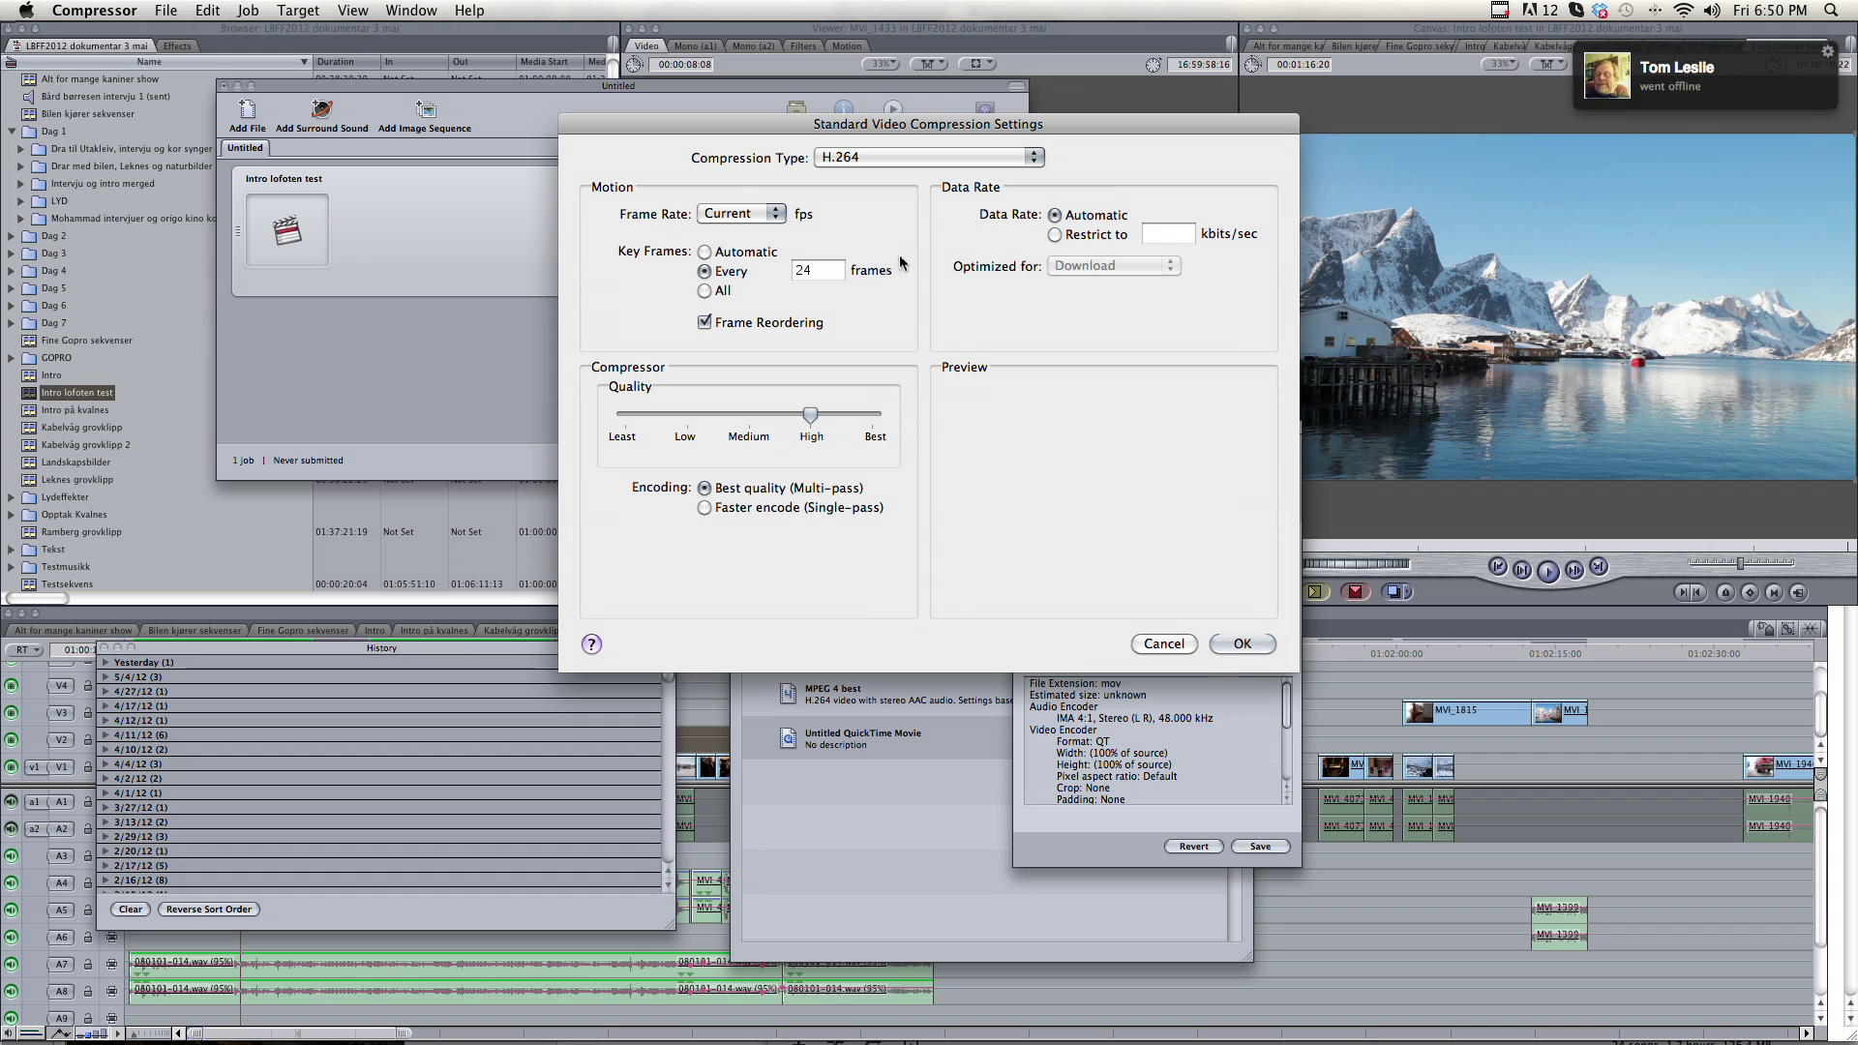
left_click(1054, 235)
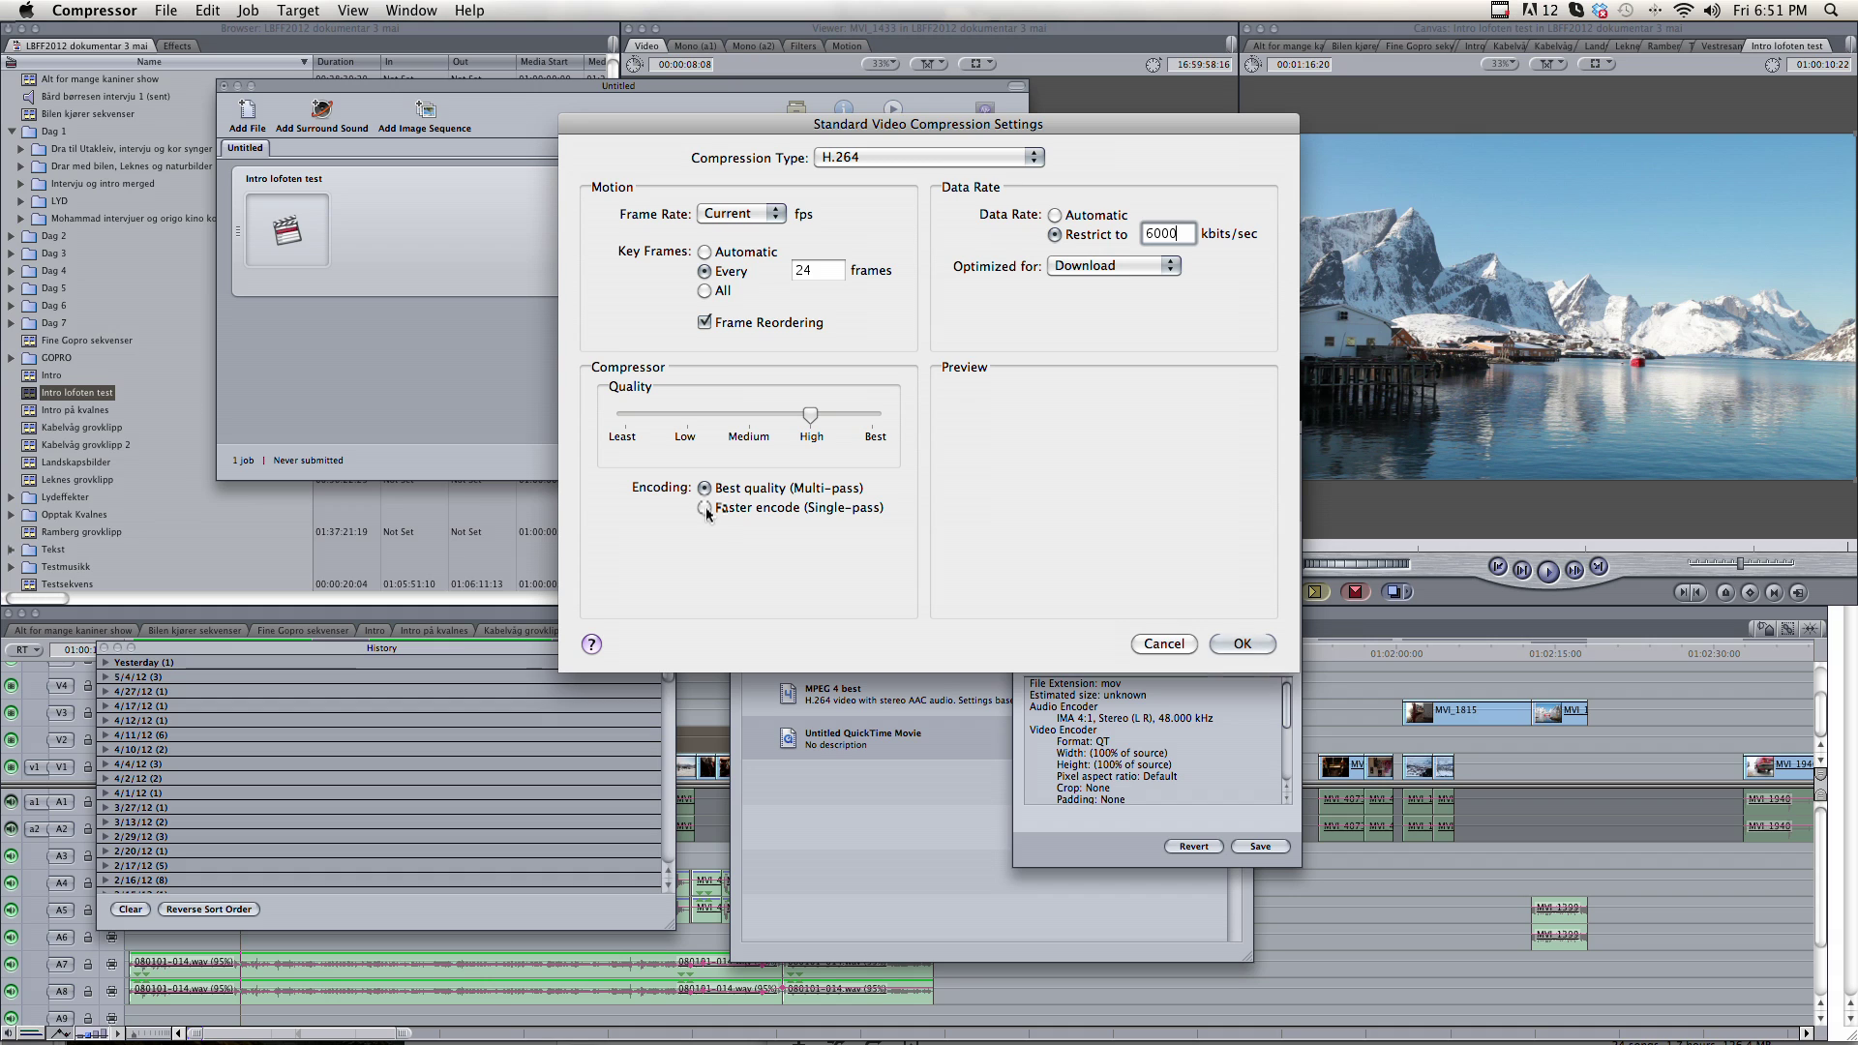
left_click(706, 509)
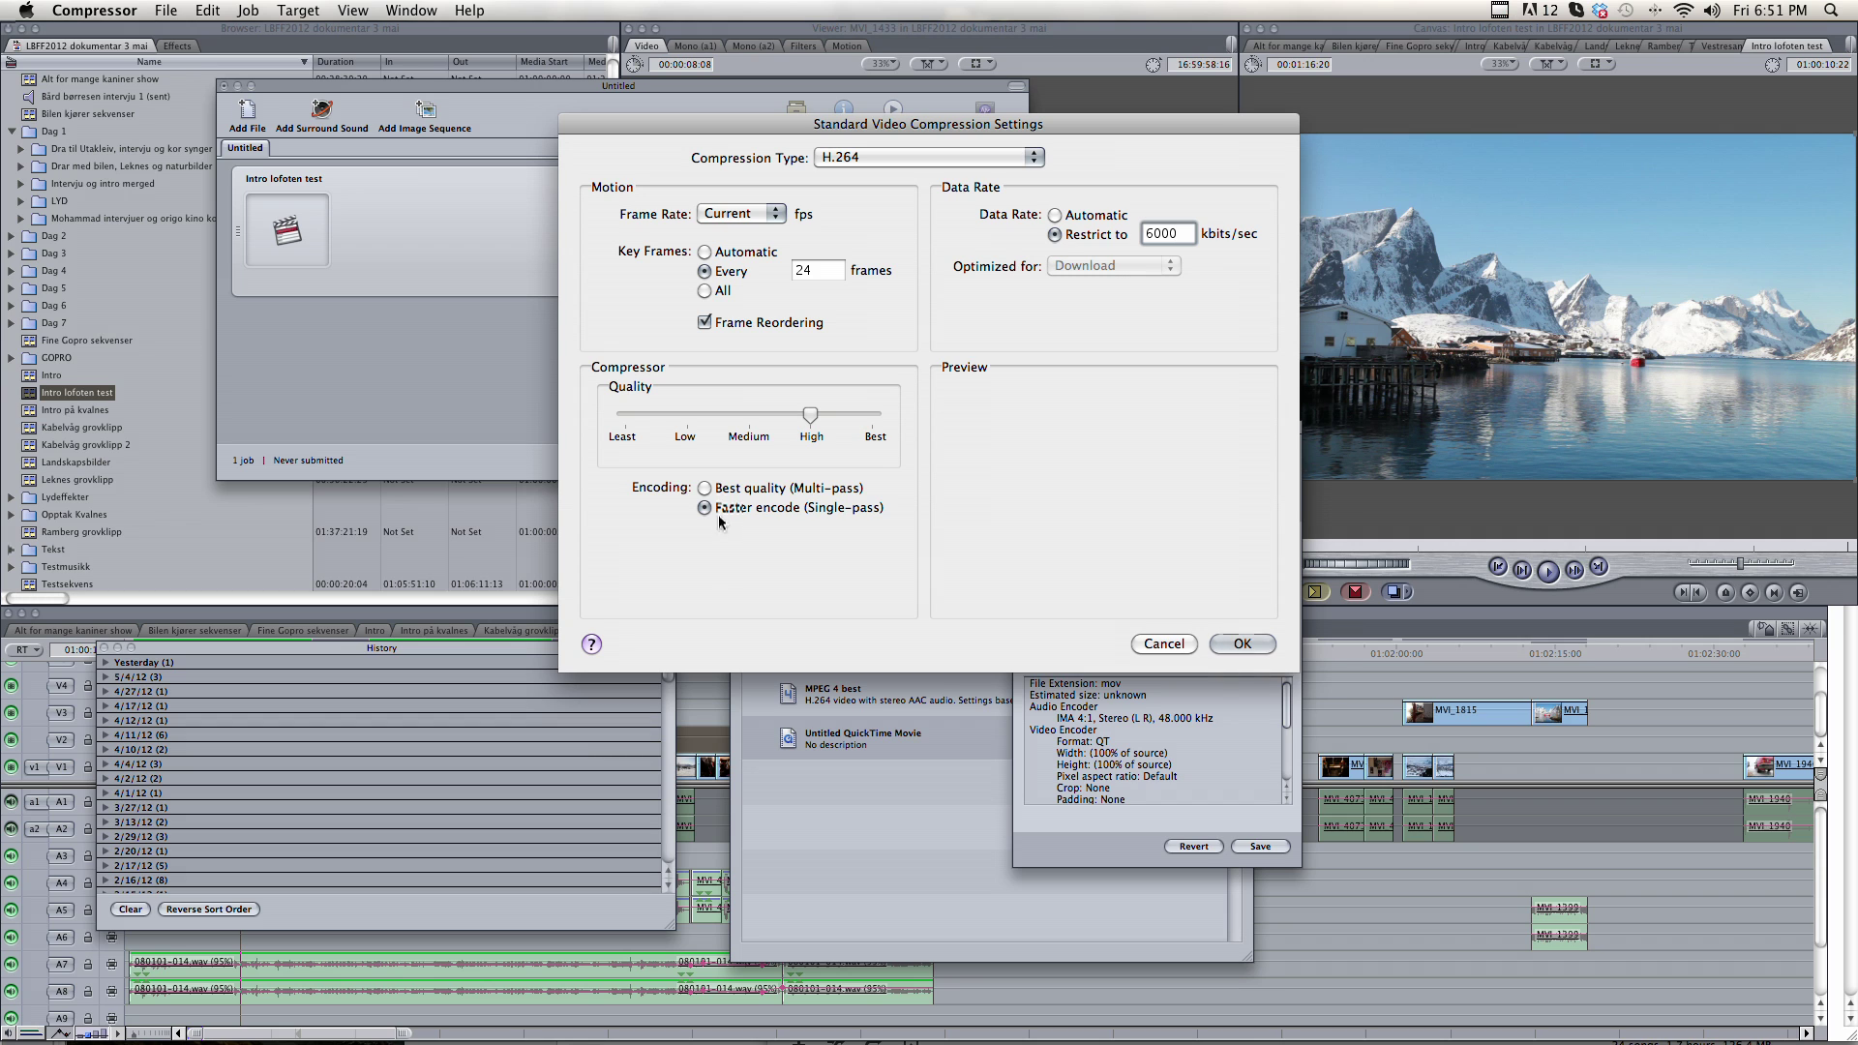
left_click(706, 490)
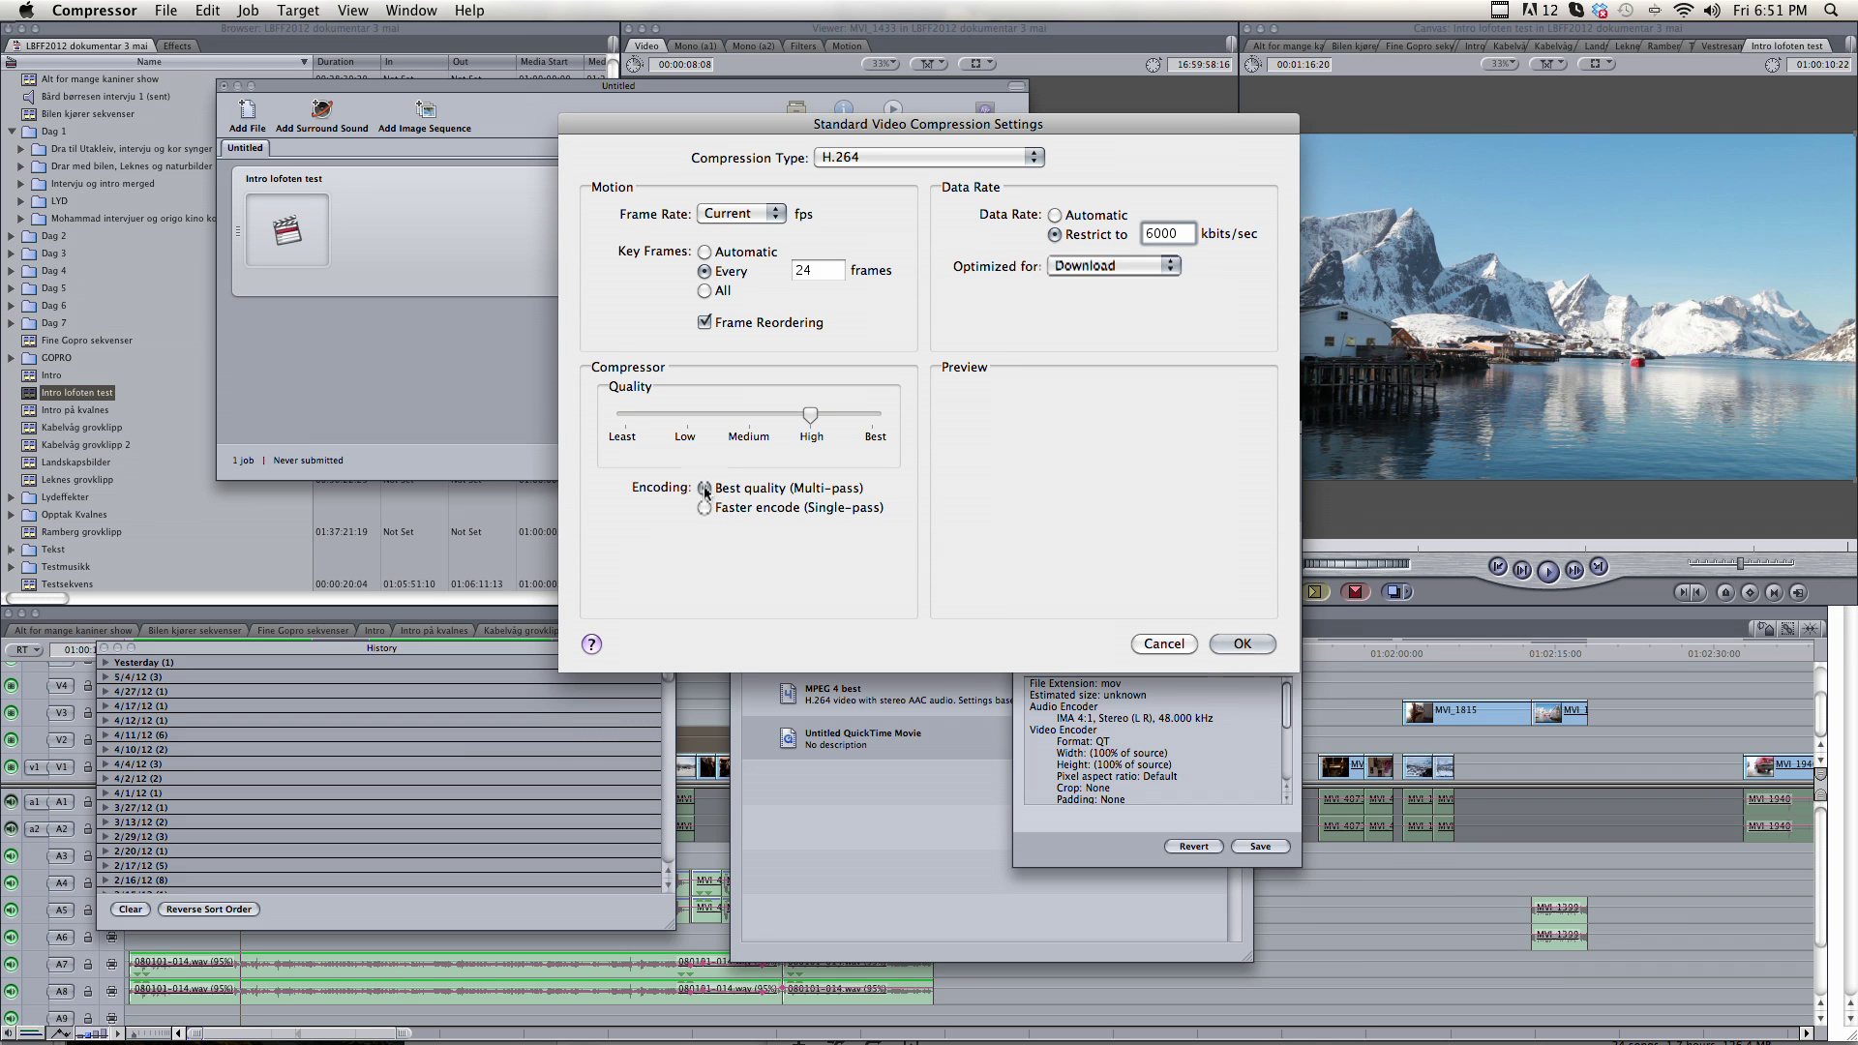
Confirm the H.264 video settings and switch the audio format from IMA 4:1 to Linear PCM.
left_click(1243, 643)
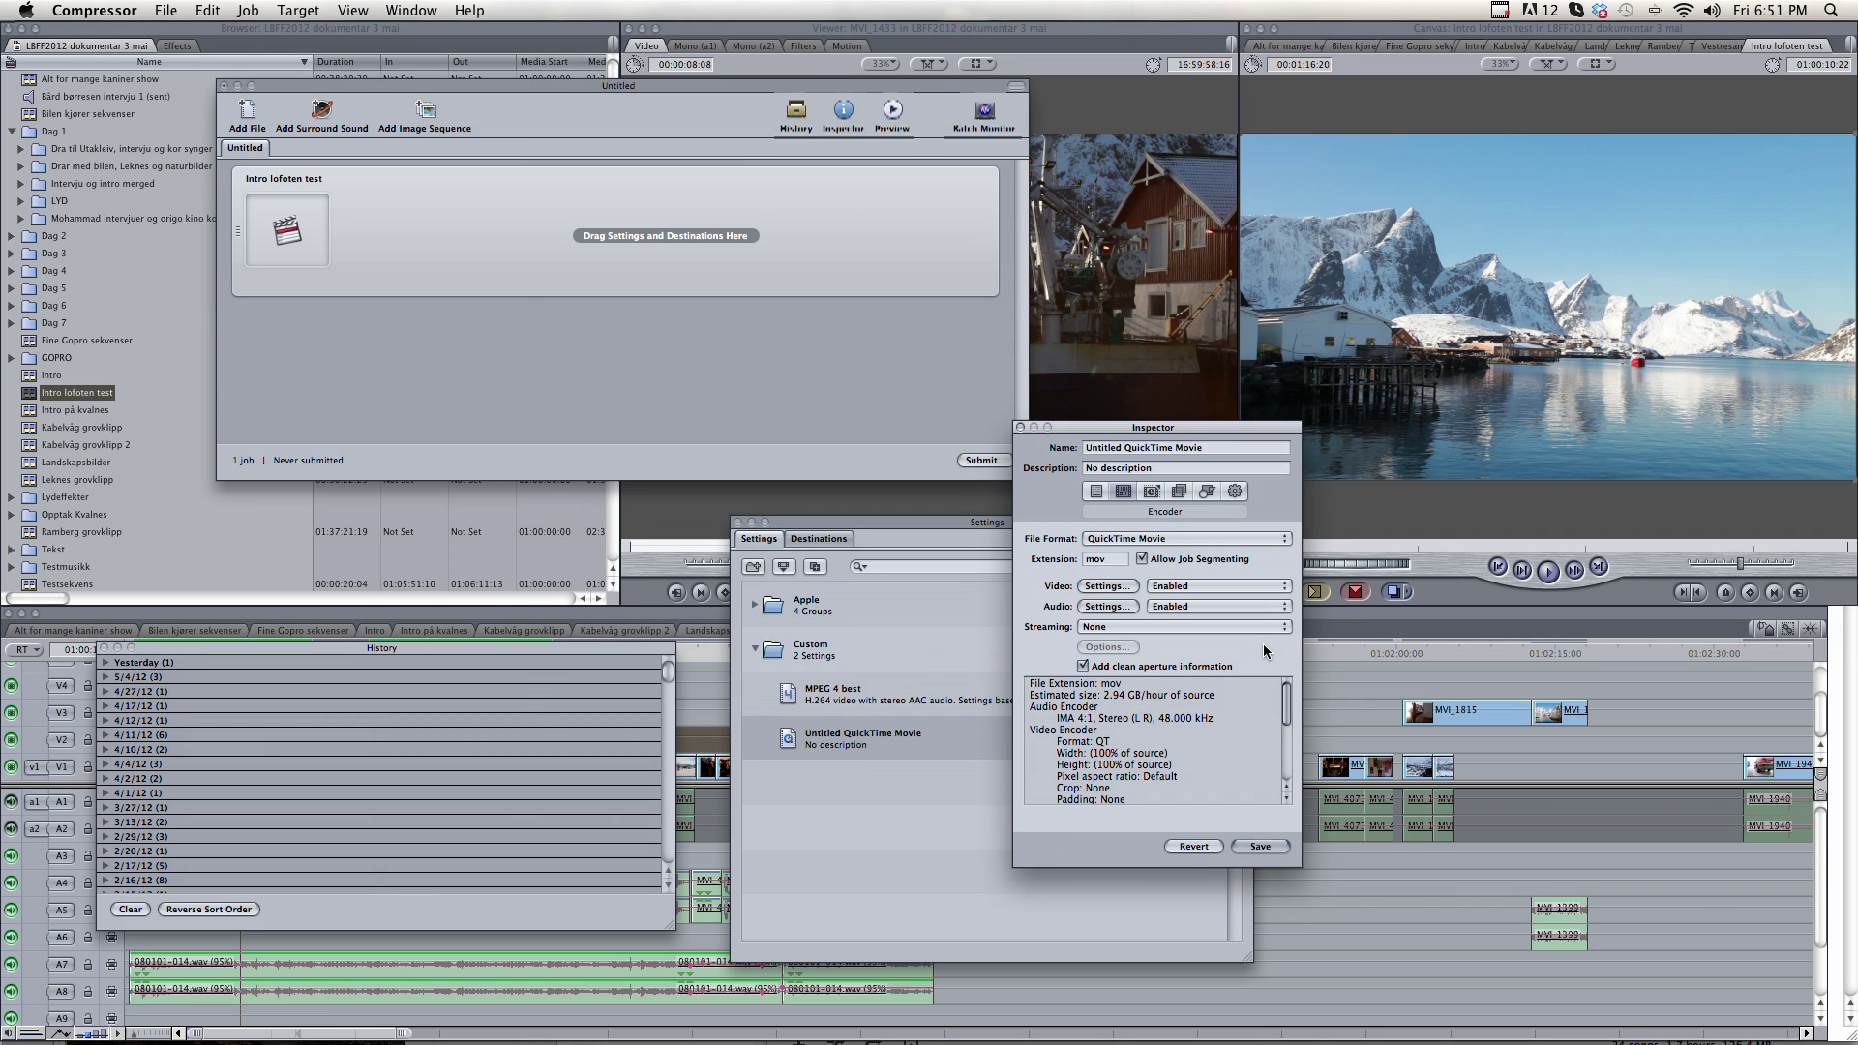
left_click(1106, 606)
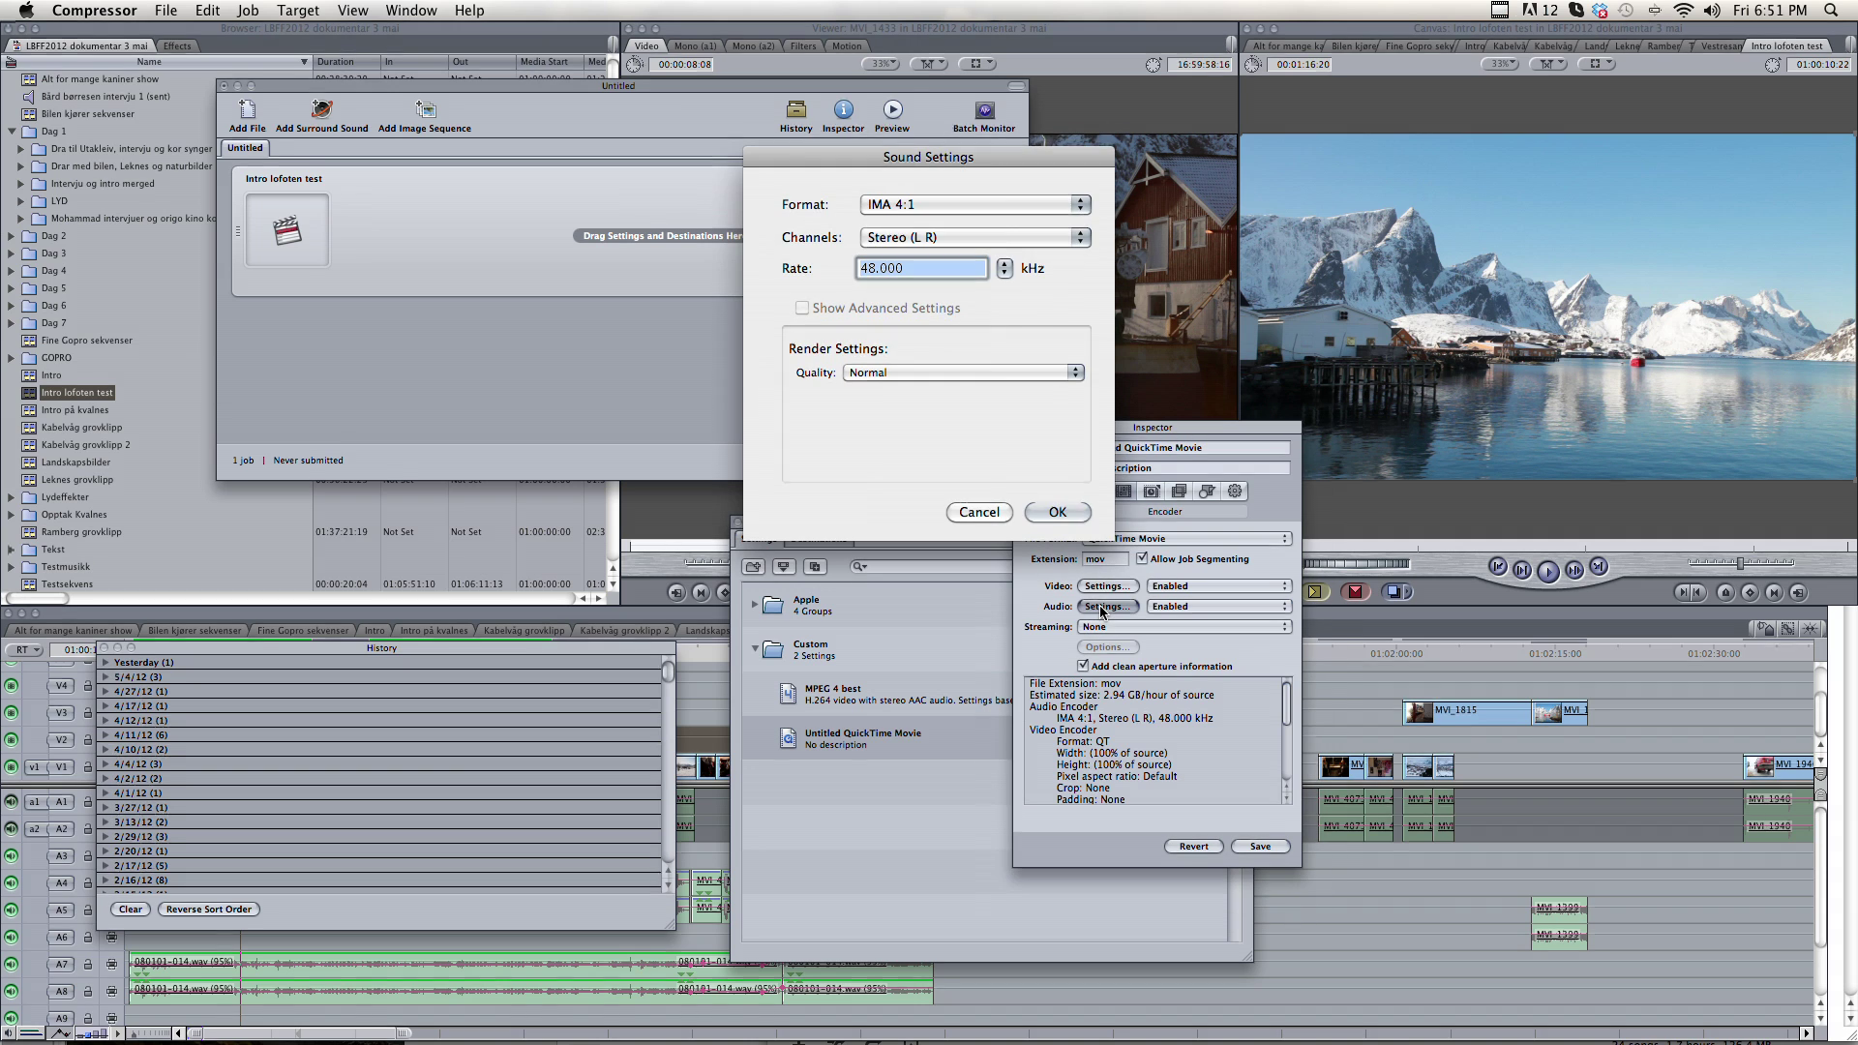
left_click(989, 205)
left_click(990, 138)
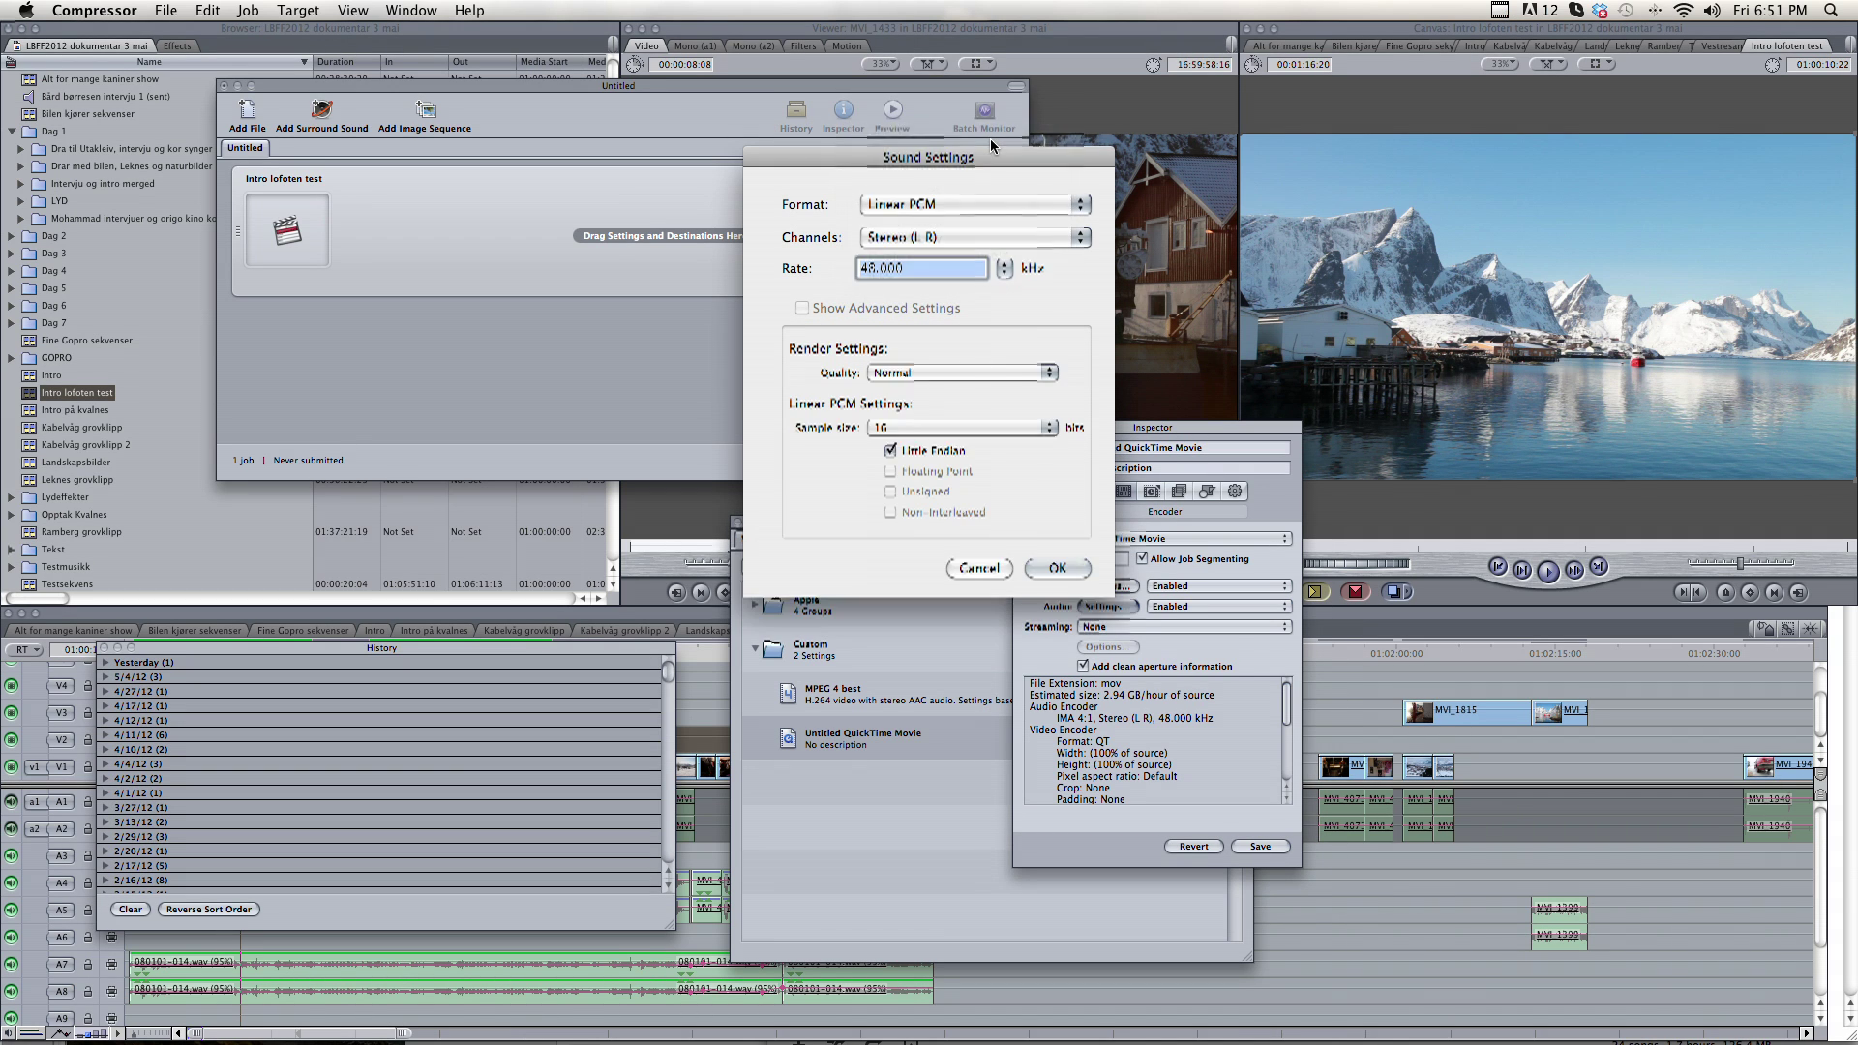
left_click(1055, 565)
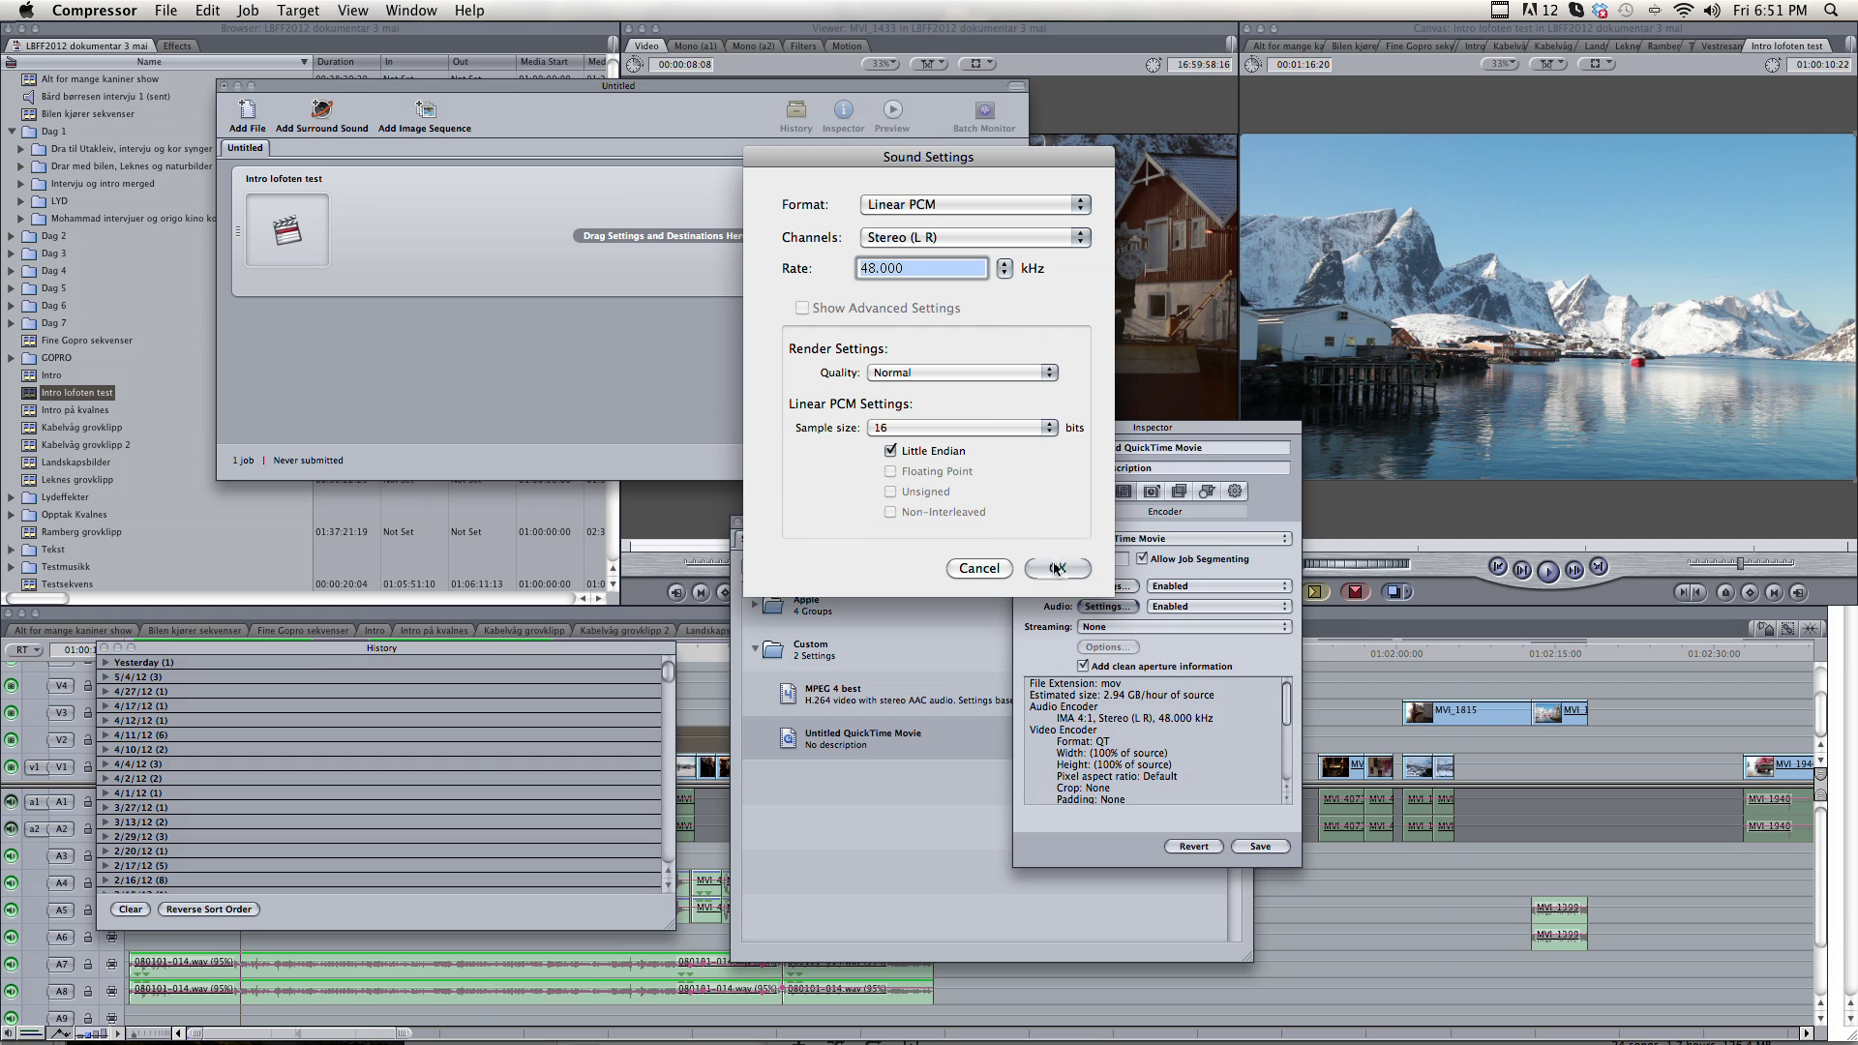
Rename the setting 'Full HD export youtube', save it, and drag it onto the Intro lofoten test job.
left_click(1056, 569)
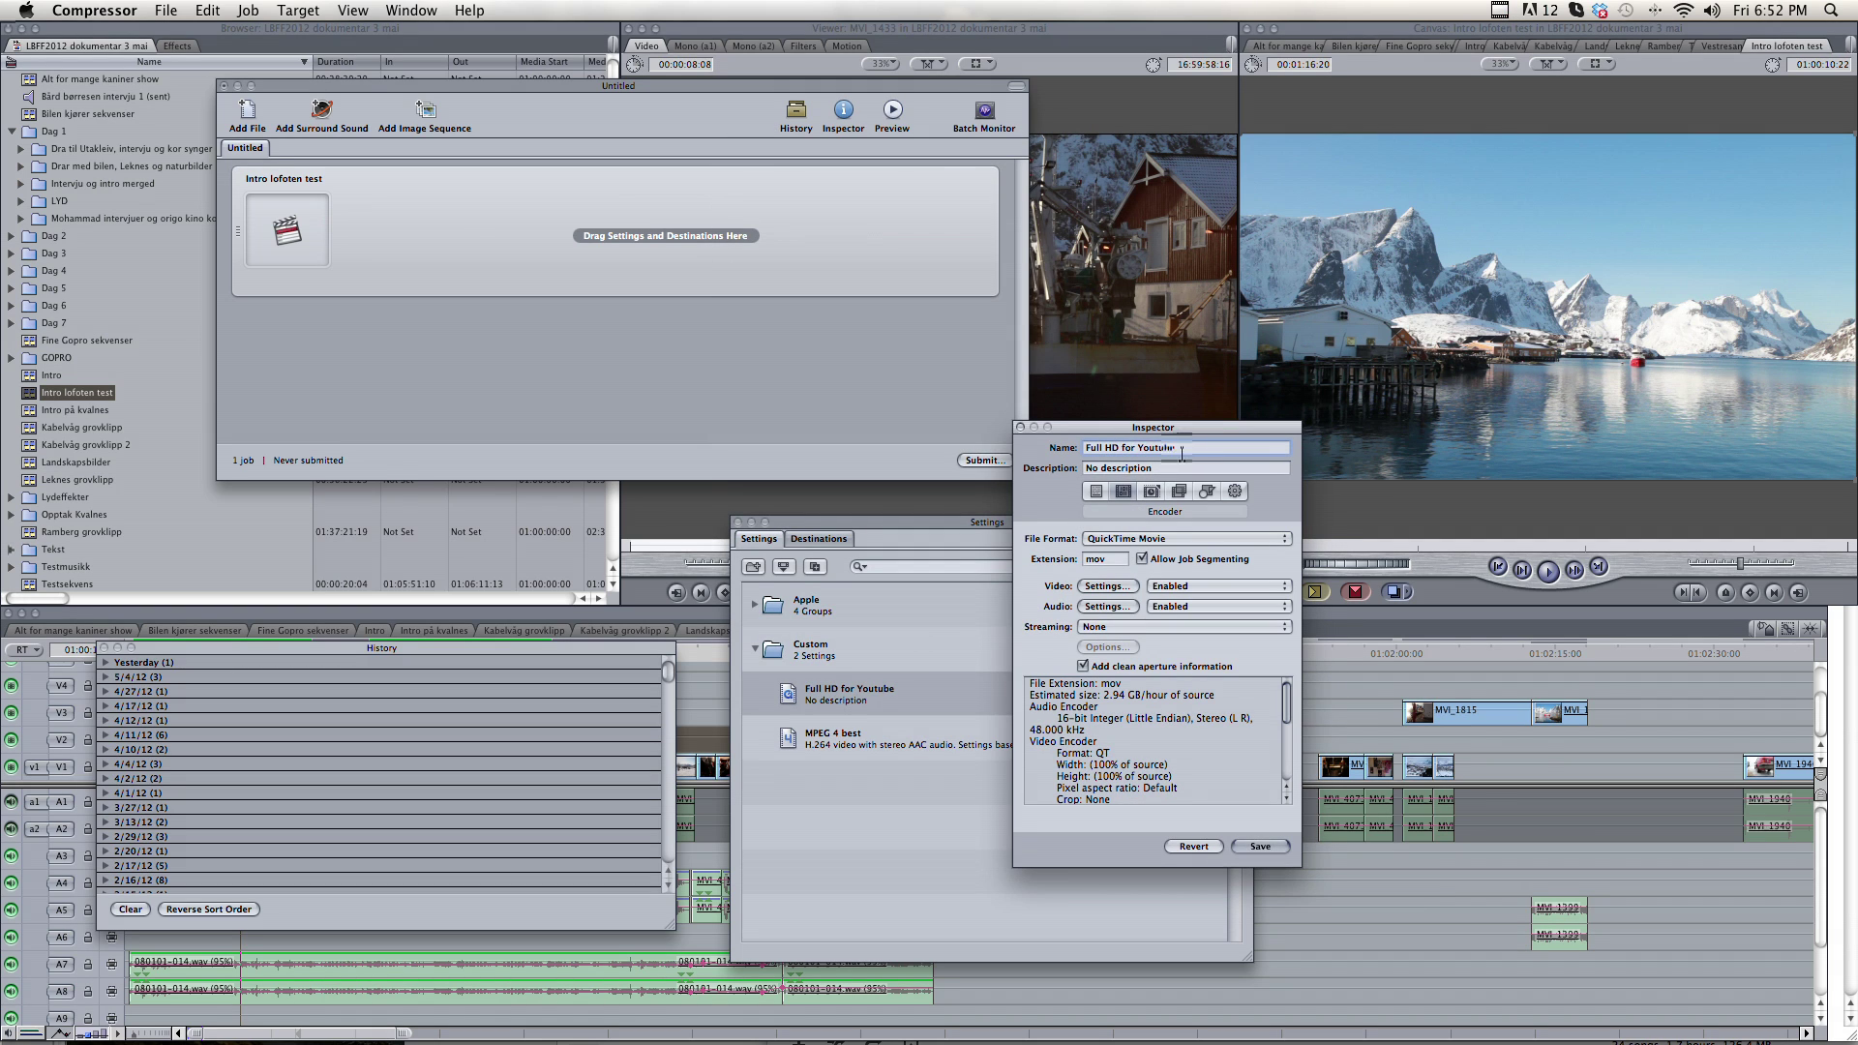
left_click_drag(1183, 447, 1071, 444)
type("Full HD export youtube")
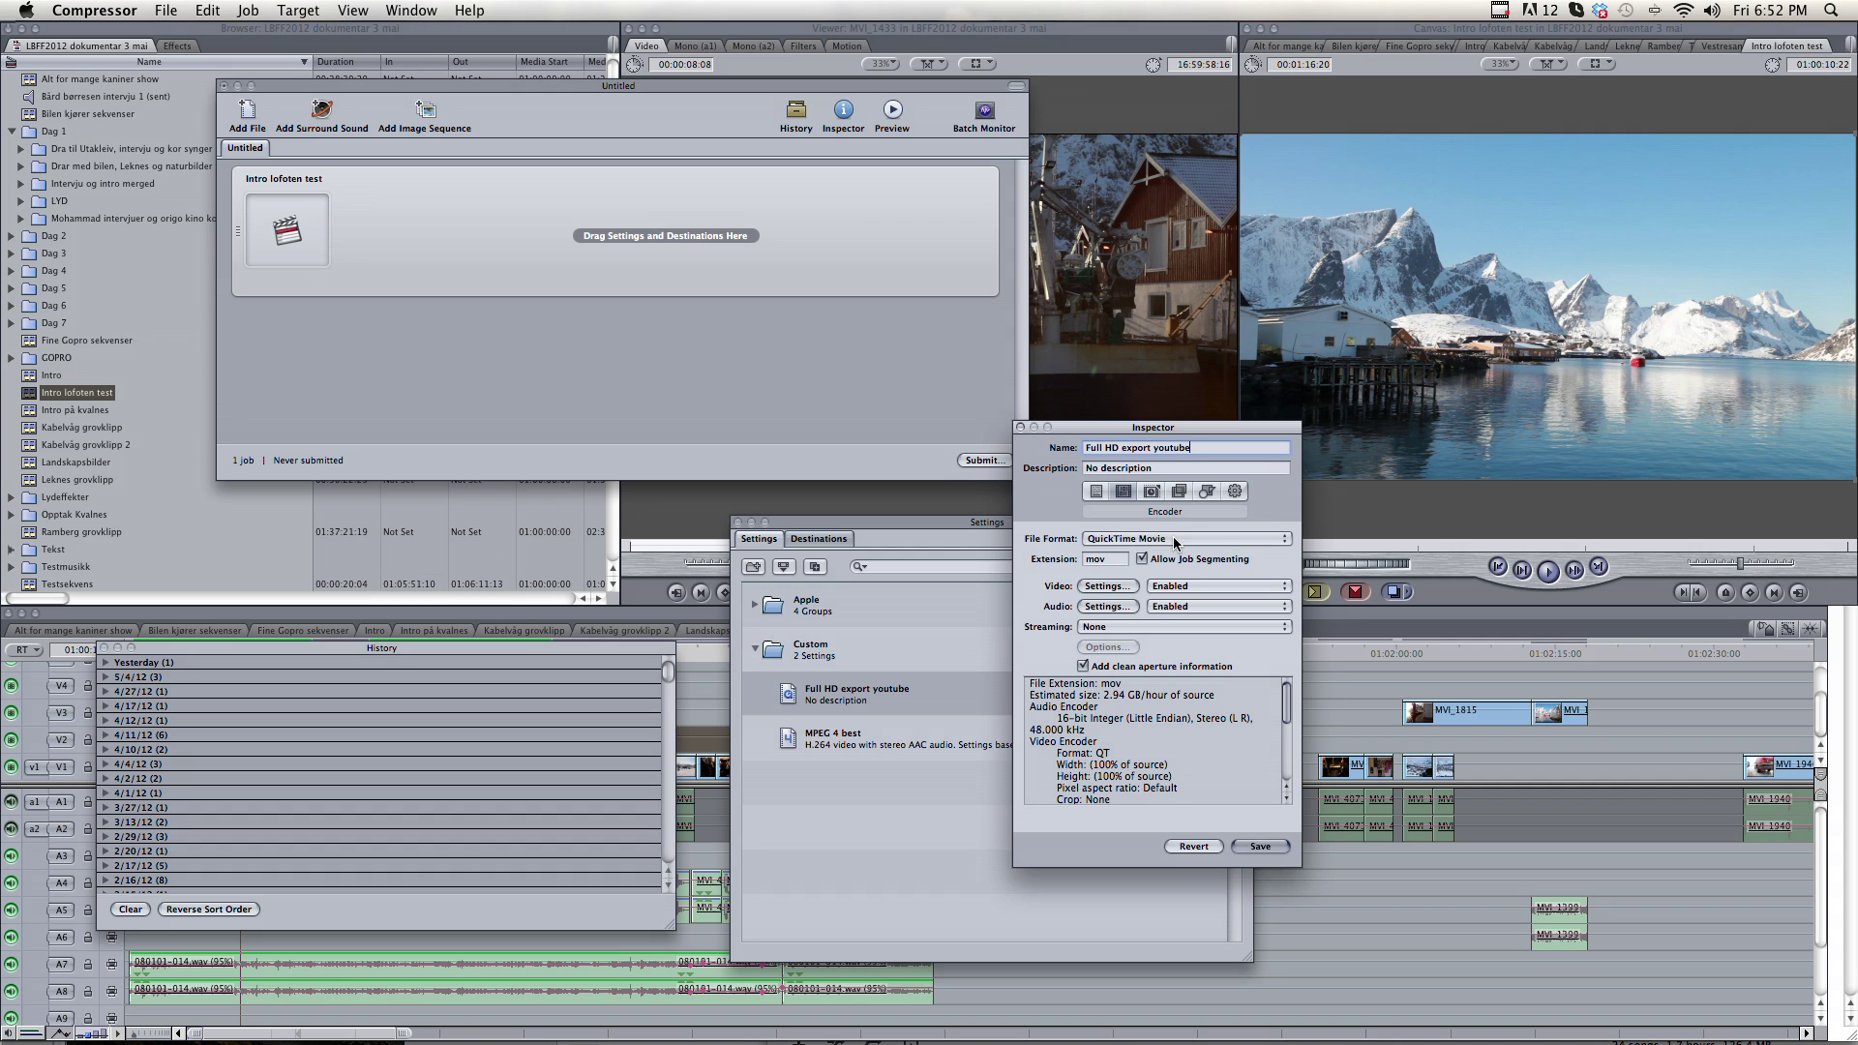
left_click(1260, 845)
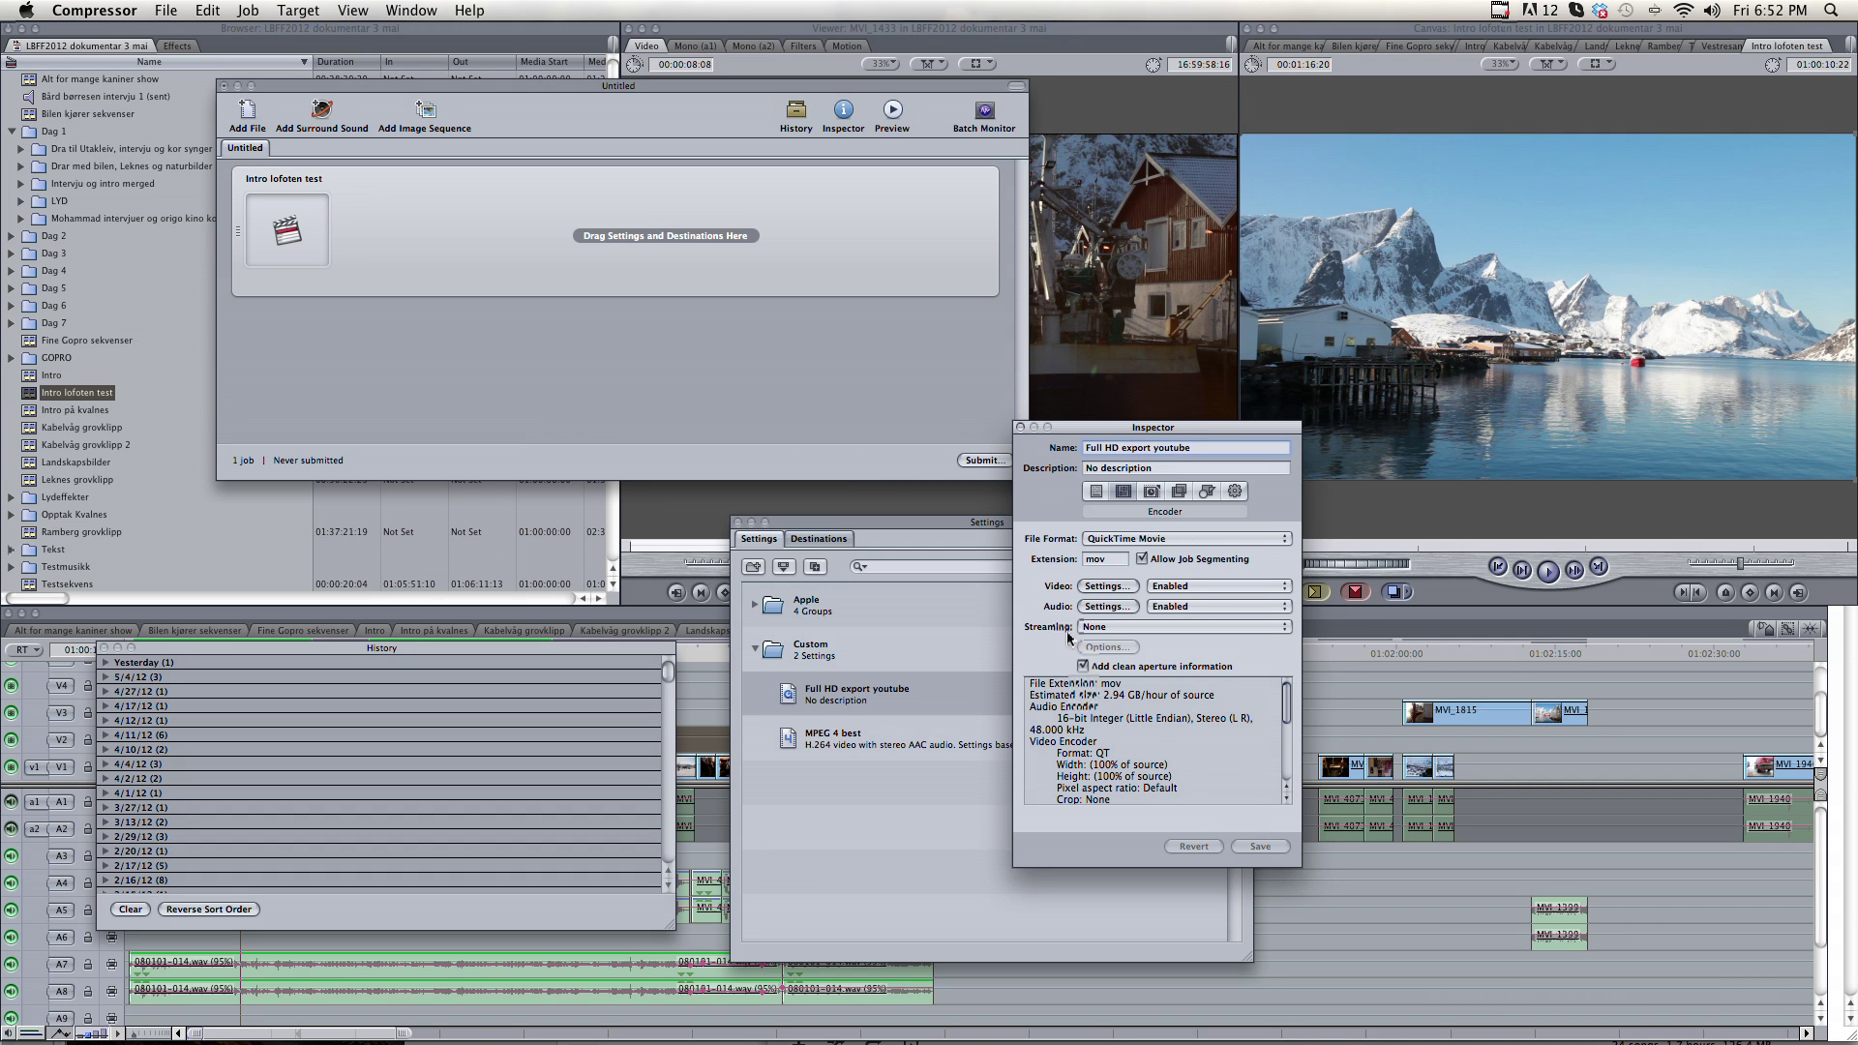
left_click(820, 694)
left_click_drag(790, 703, 523, 226)
Rename the job's output file to 'Intro test youtube.mov'.
left_click(820, 203)
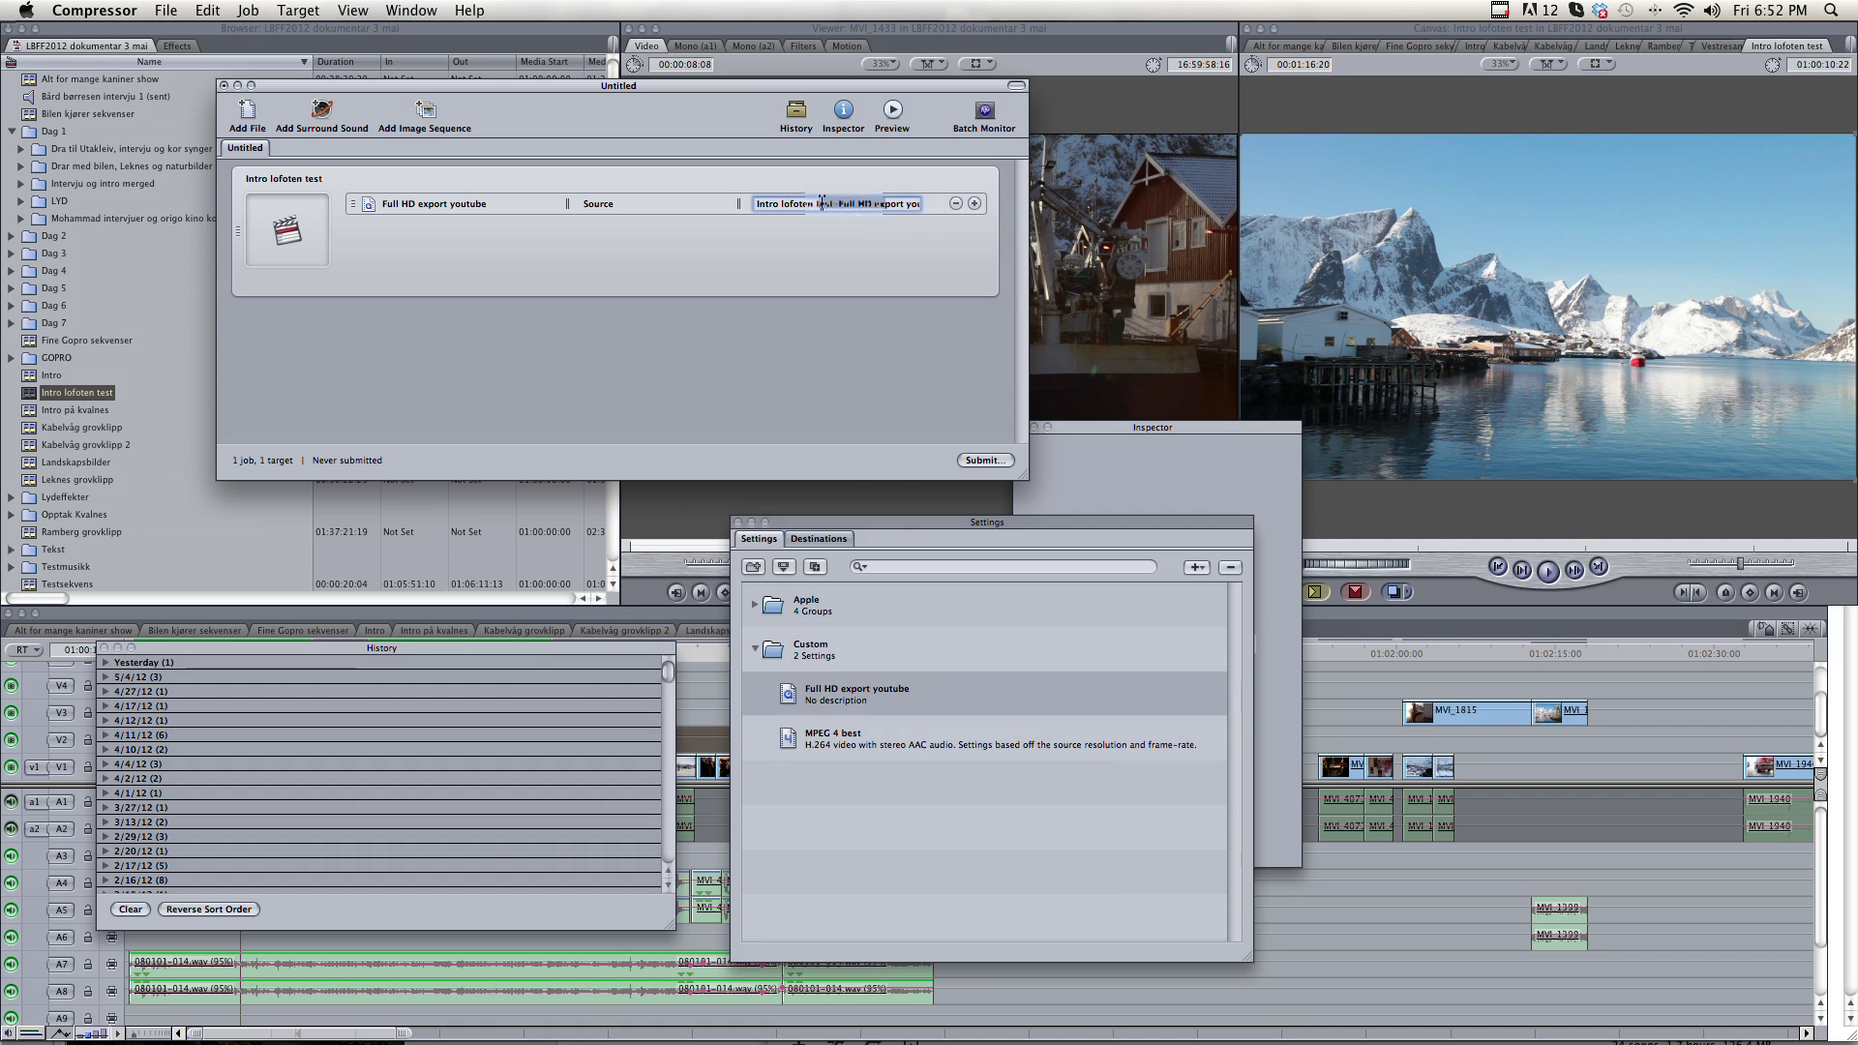
left_click_drag(892, 204, 811, 204)
key("super+Right")
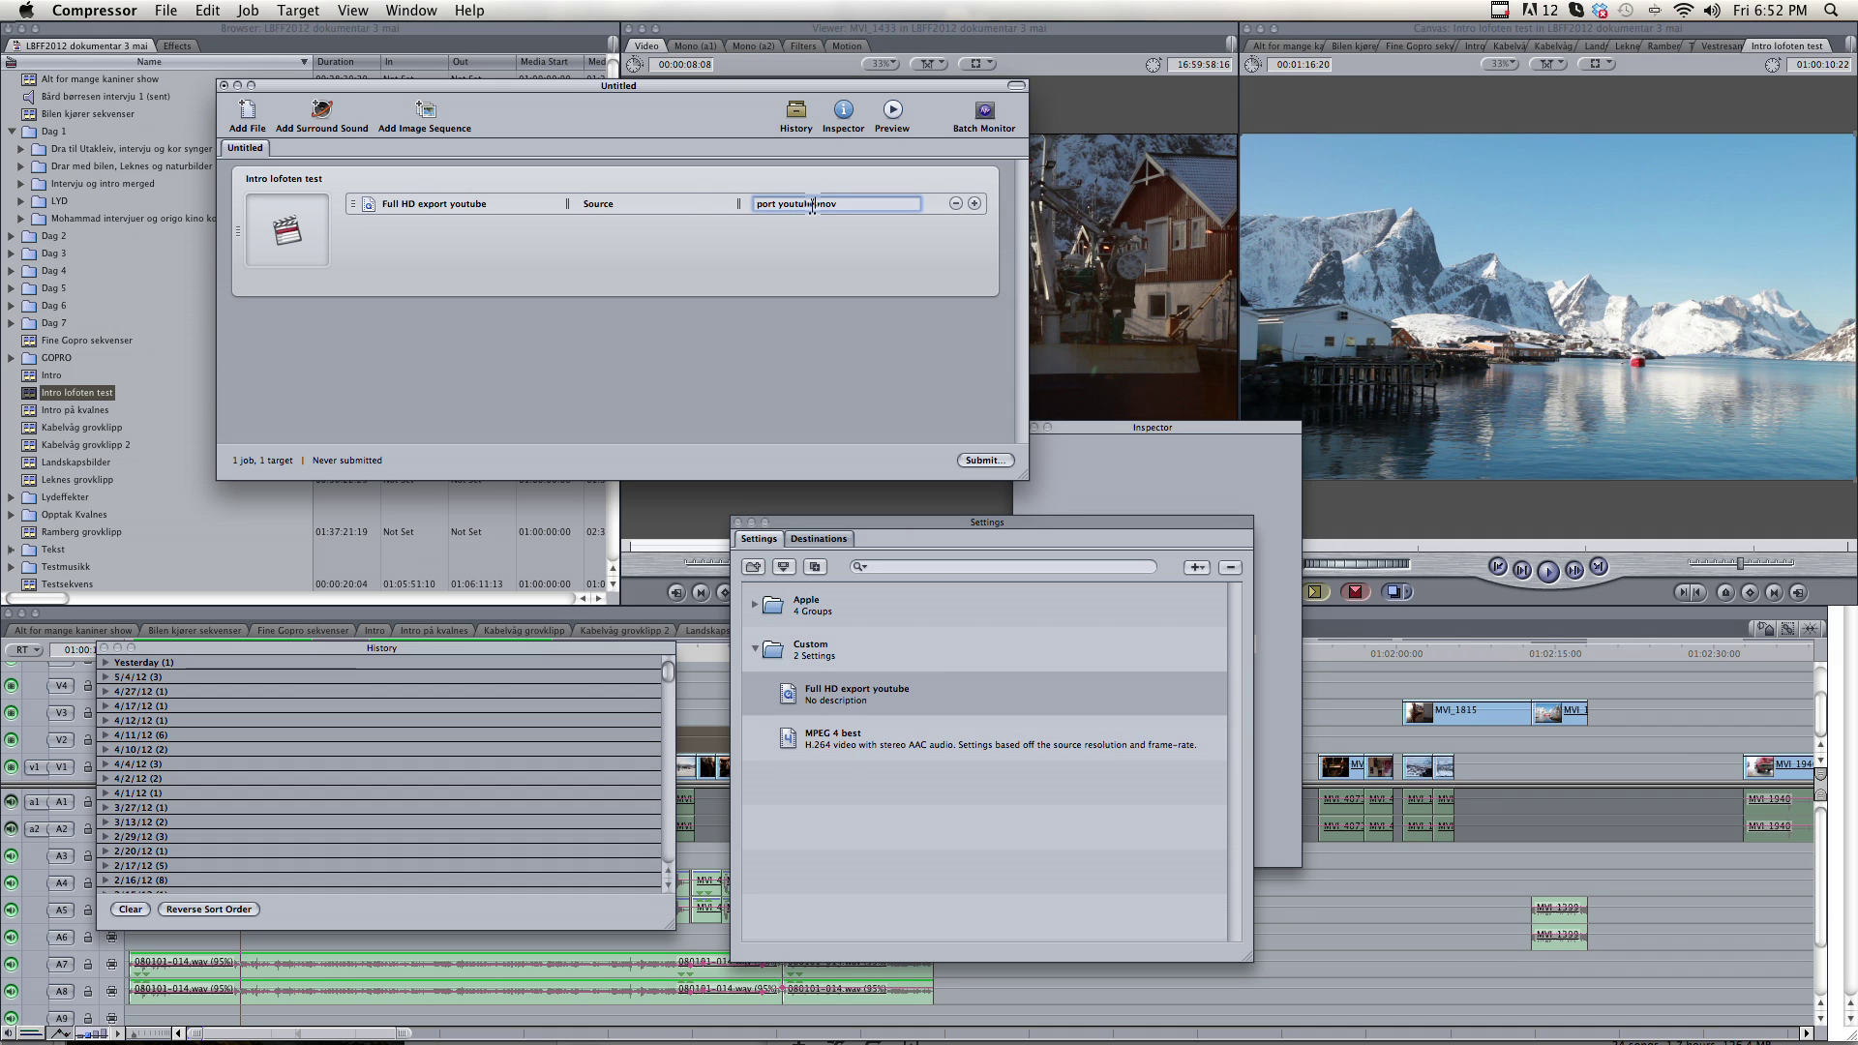
key("Return")
Submit the batch and bring the job history into view, moving the settings list aside.
key("super+Return")
left_click_drag(624, 646, 631, 565)
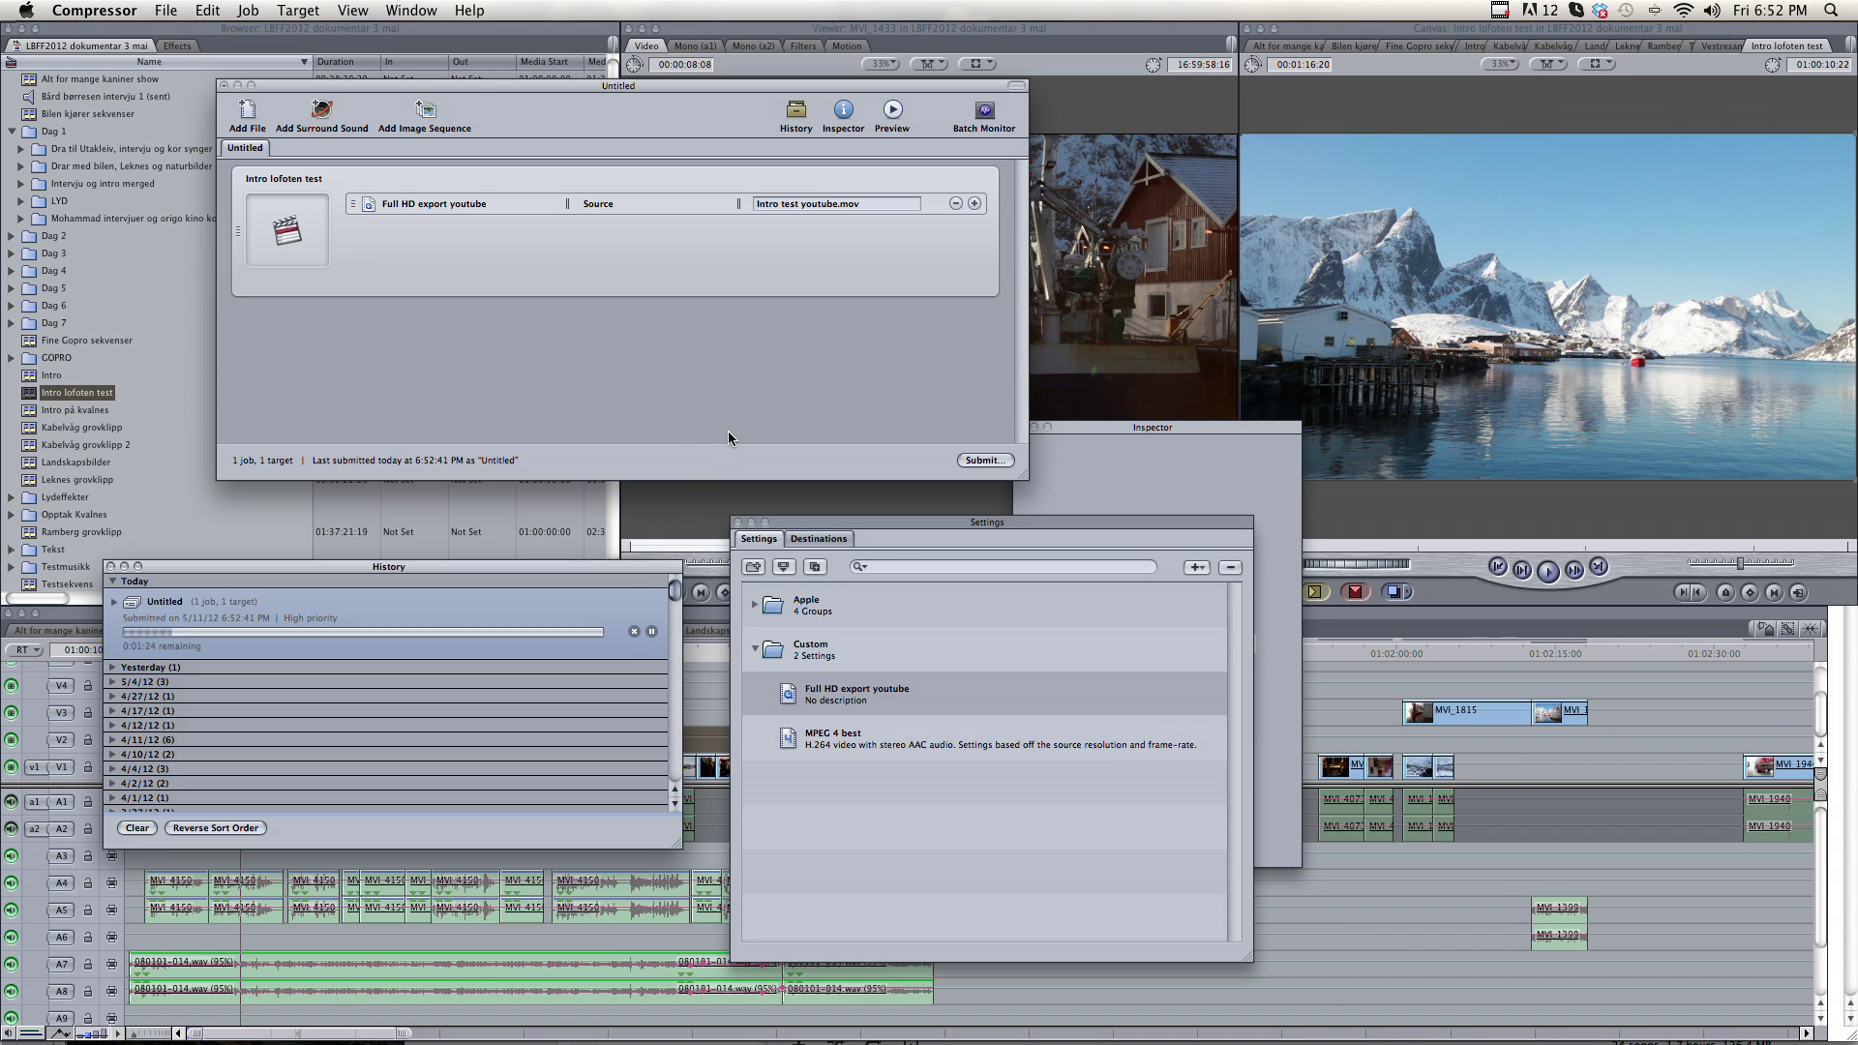
left_click_drag(875, 522, 1038, 627)
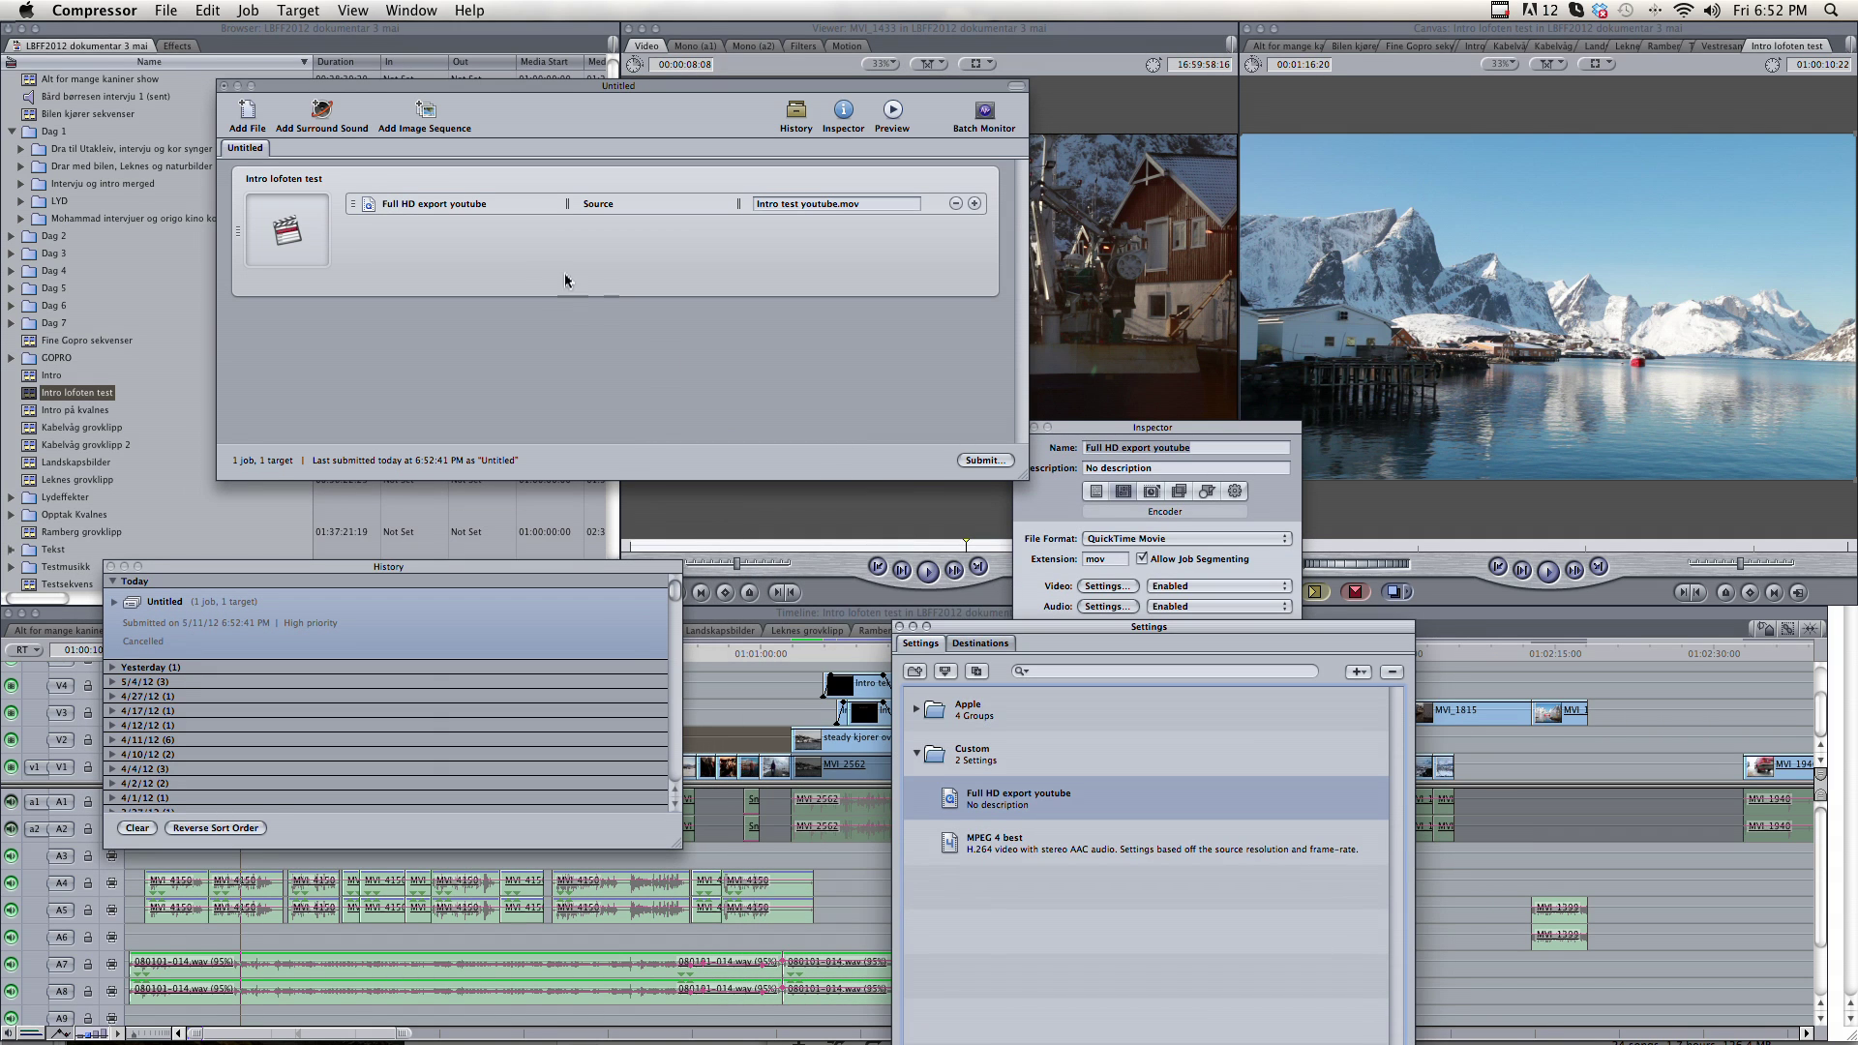
Lower the Full HD export youtube target's video data rate from 6000 to 5000 kbits/sec.
left_click(461, 205)
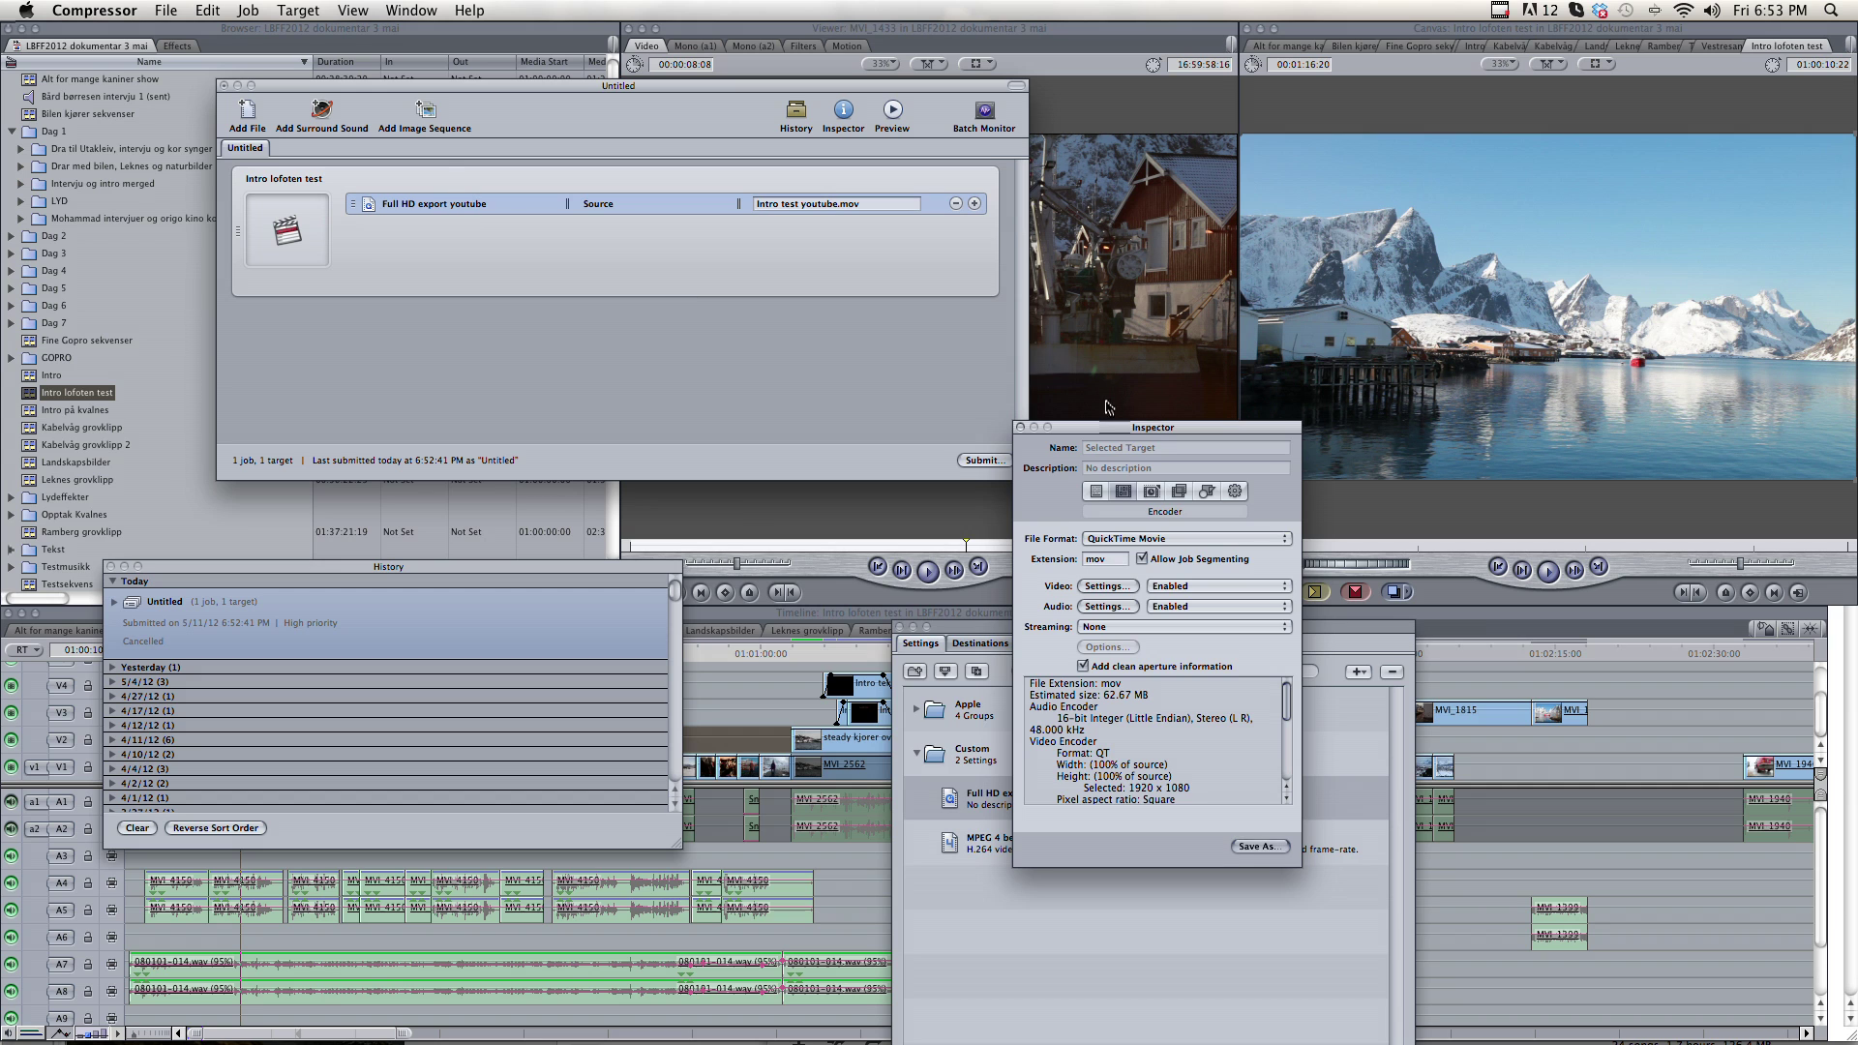
left_click_drag(1108, 427, 786, 313)
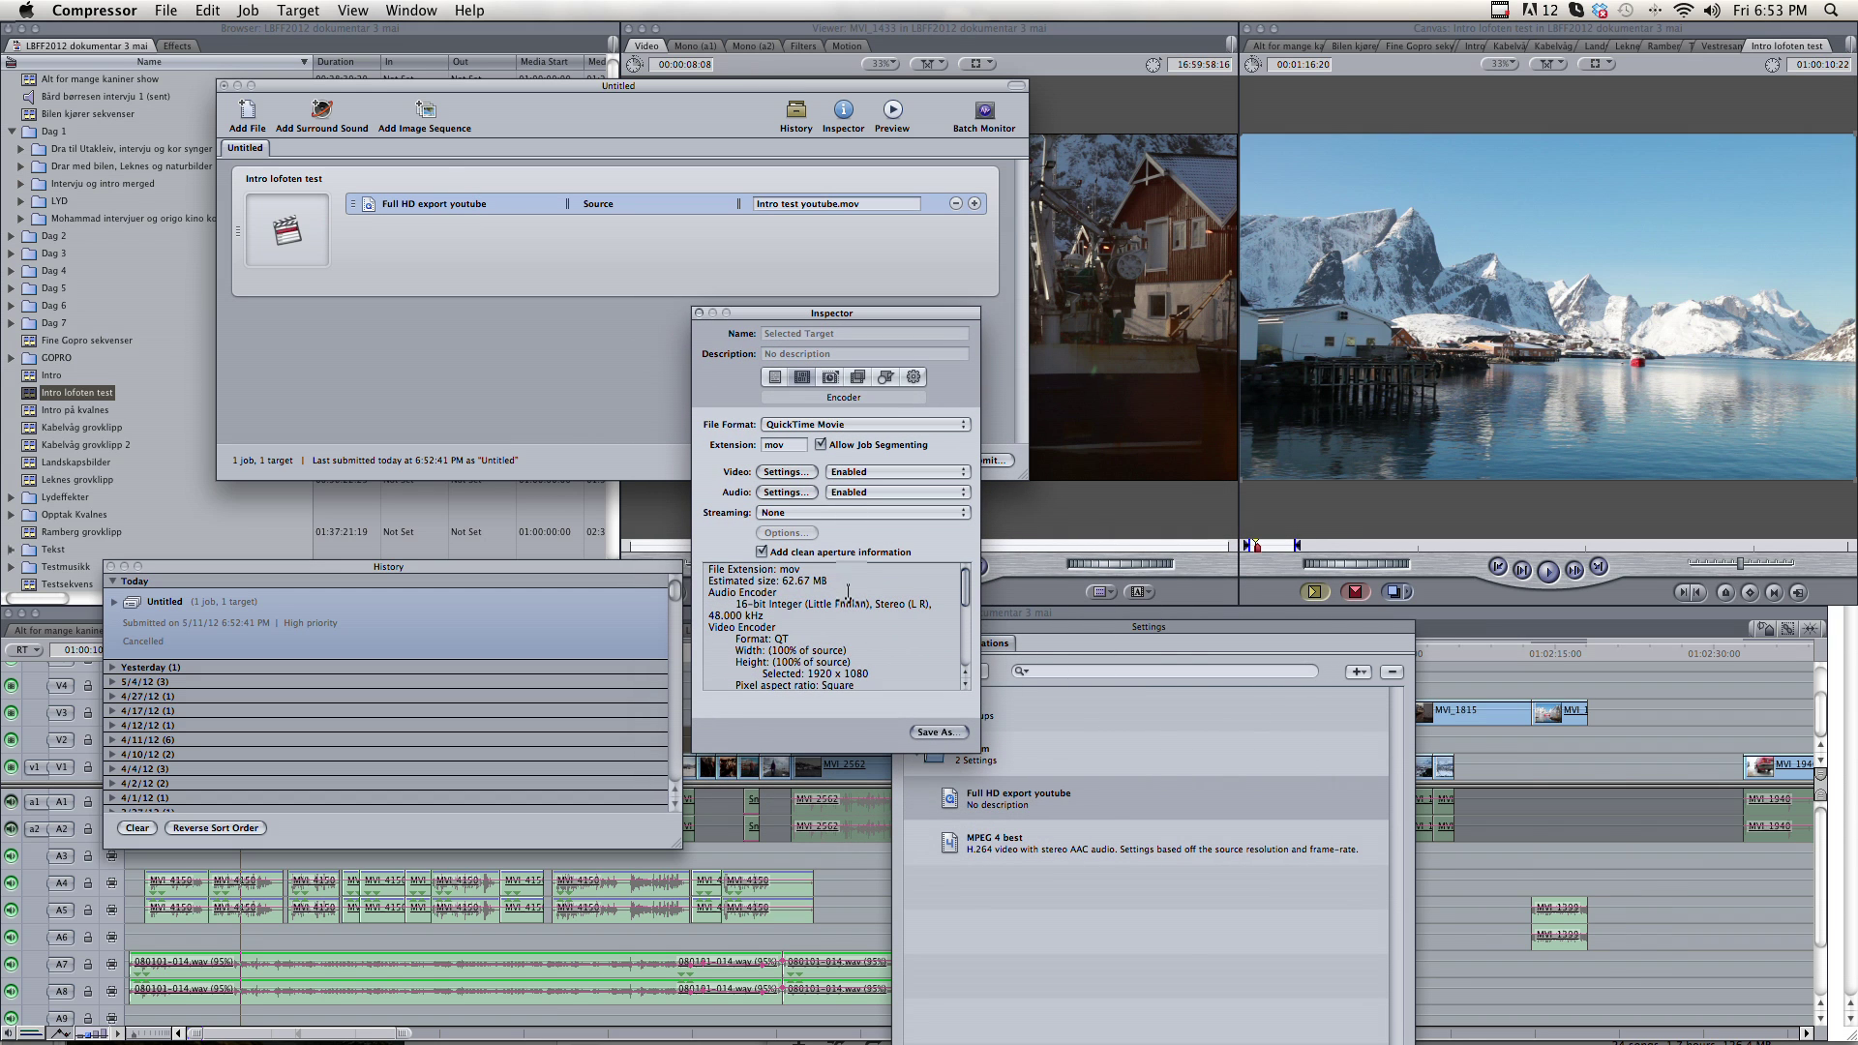
left_click_drag(830, 580, 705, 581)
left_click(785, 472)
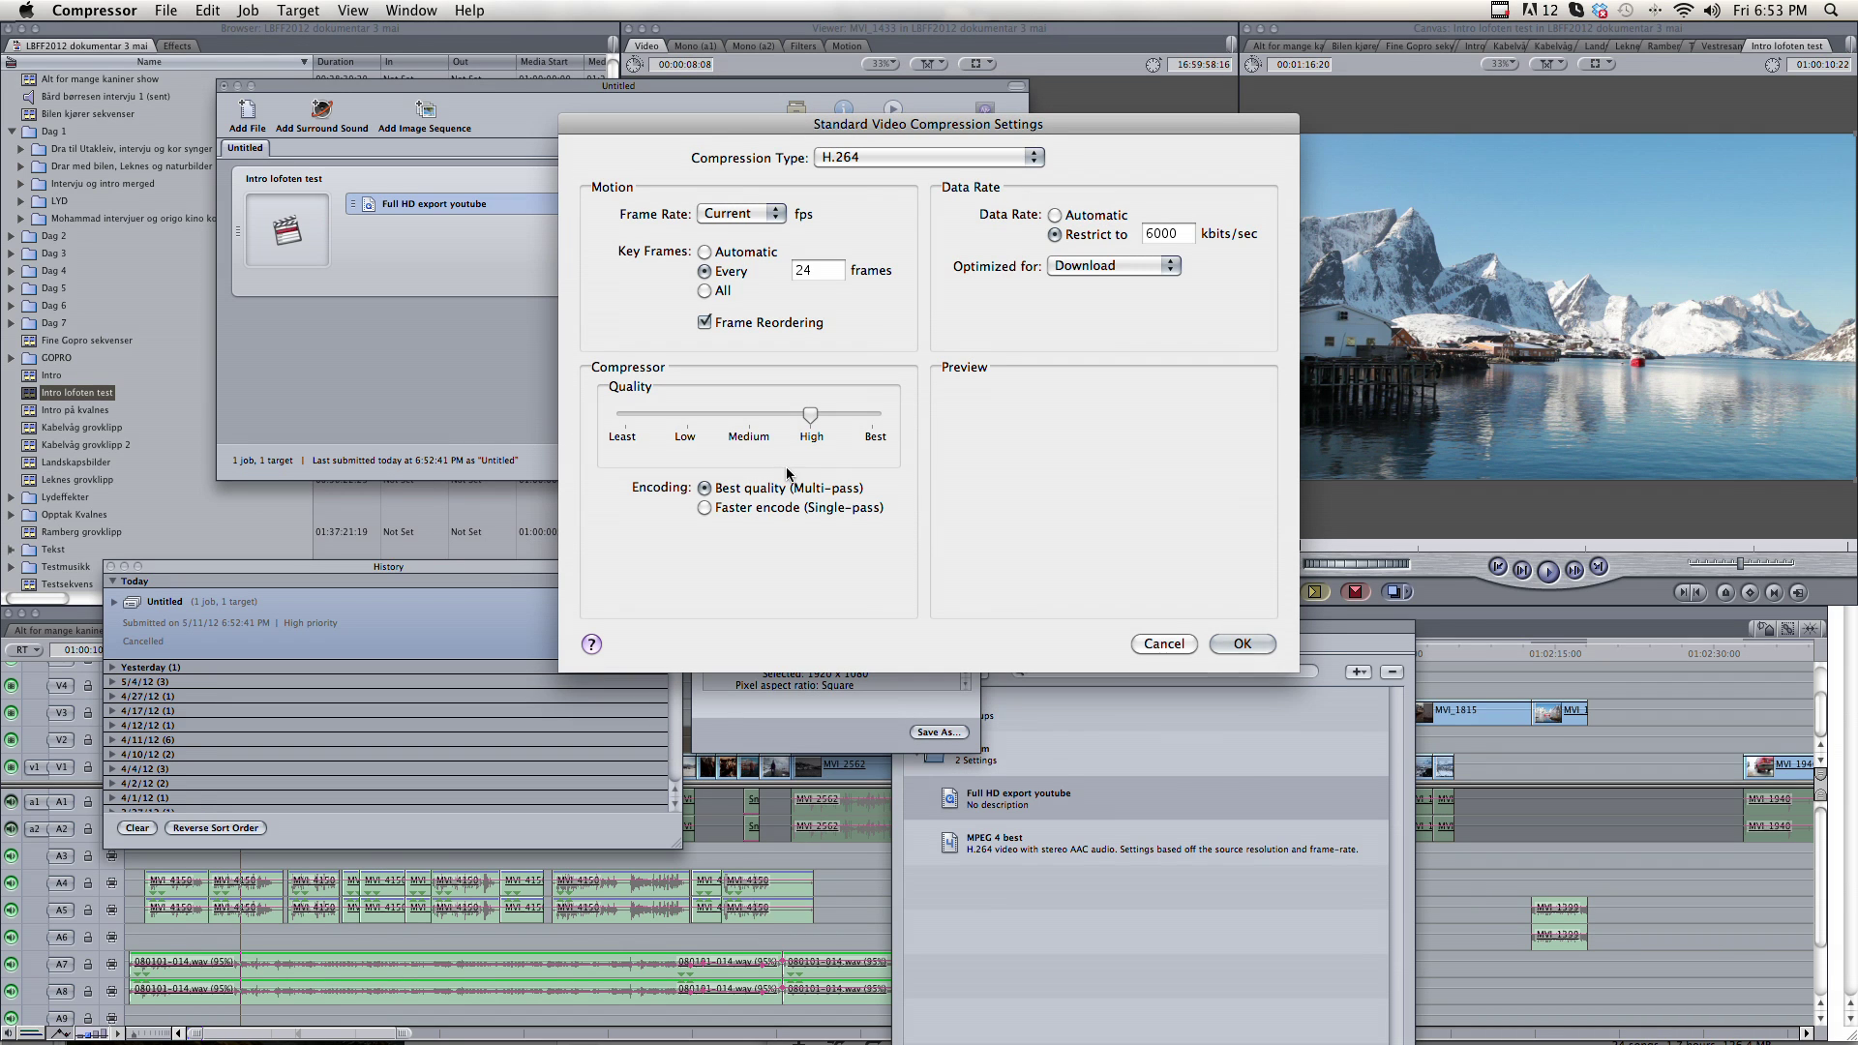
double_click(1143, 234)
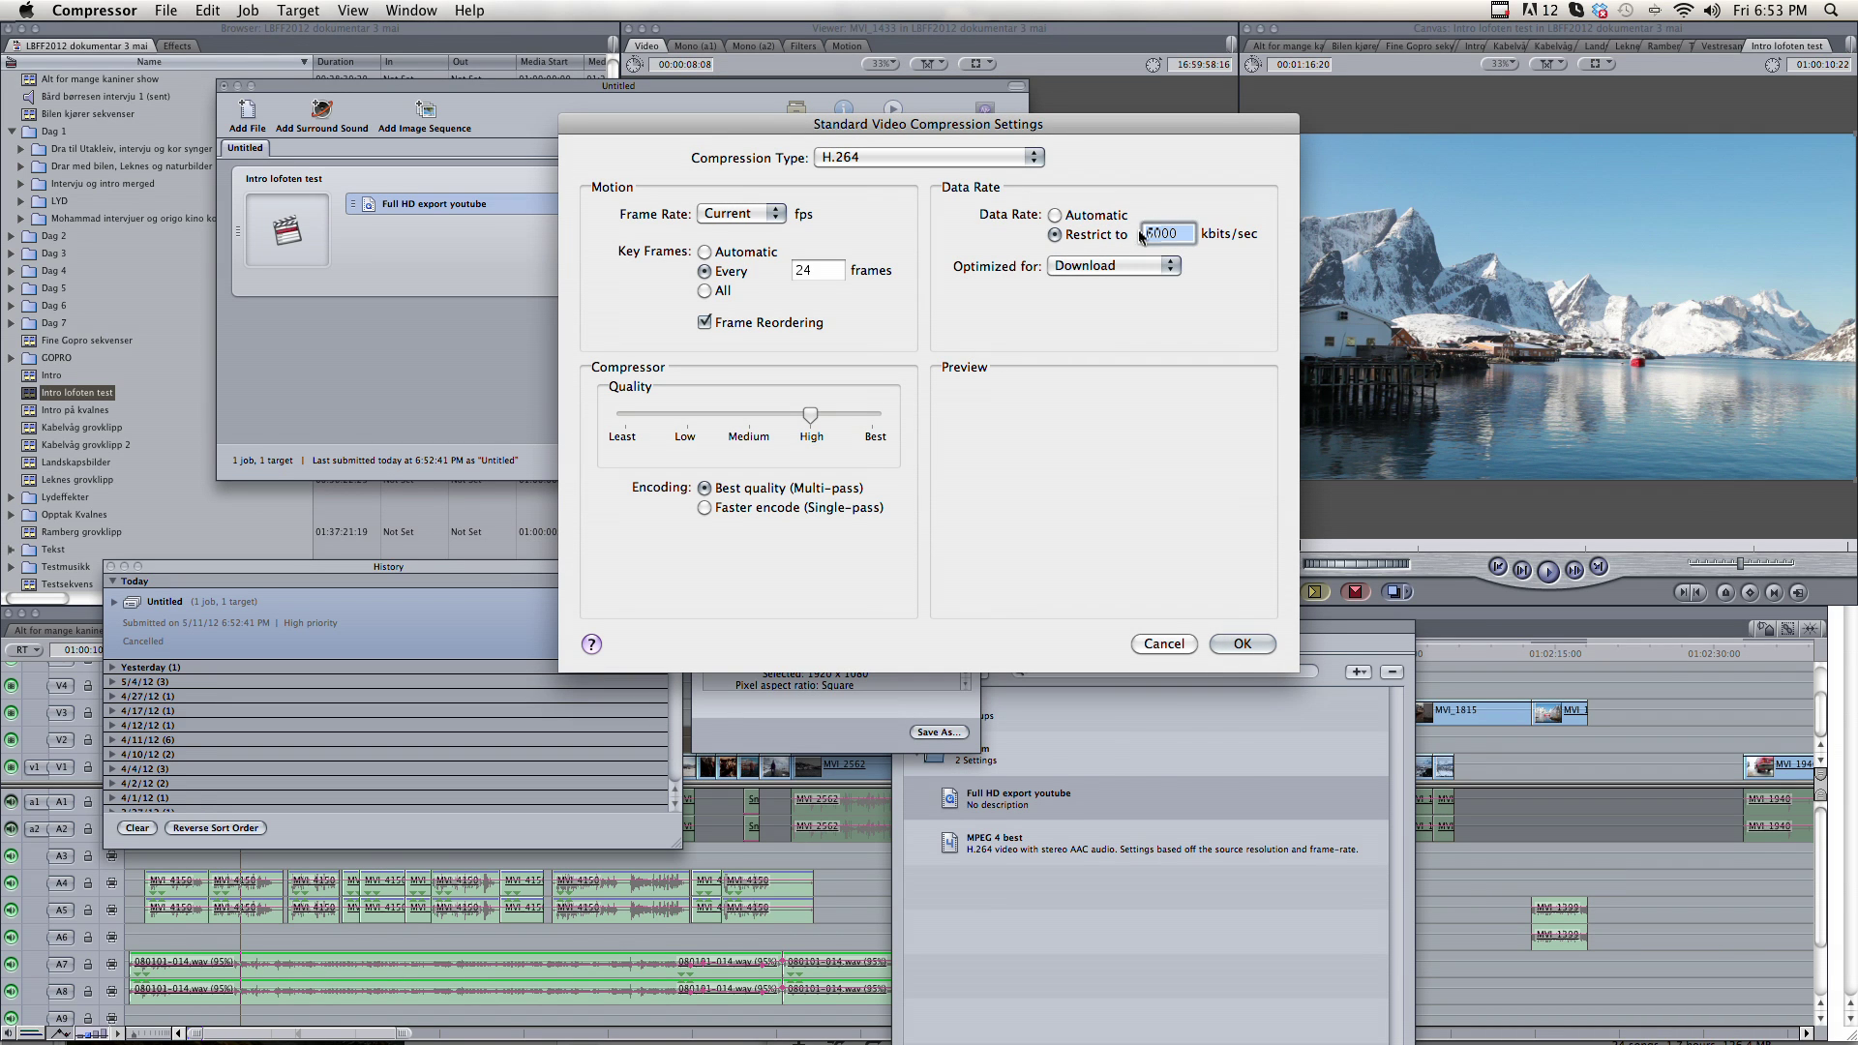
type("5000")
left_click(1261, 644)
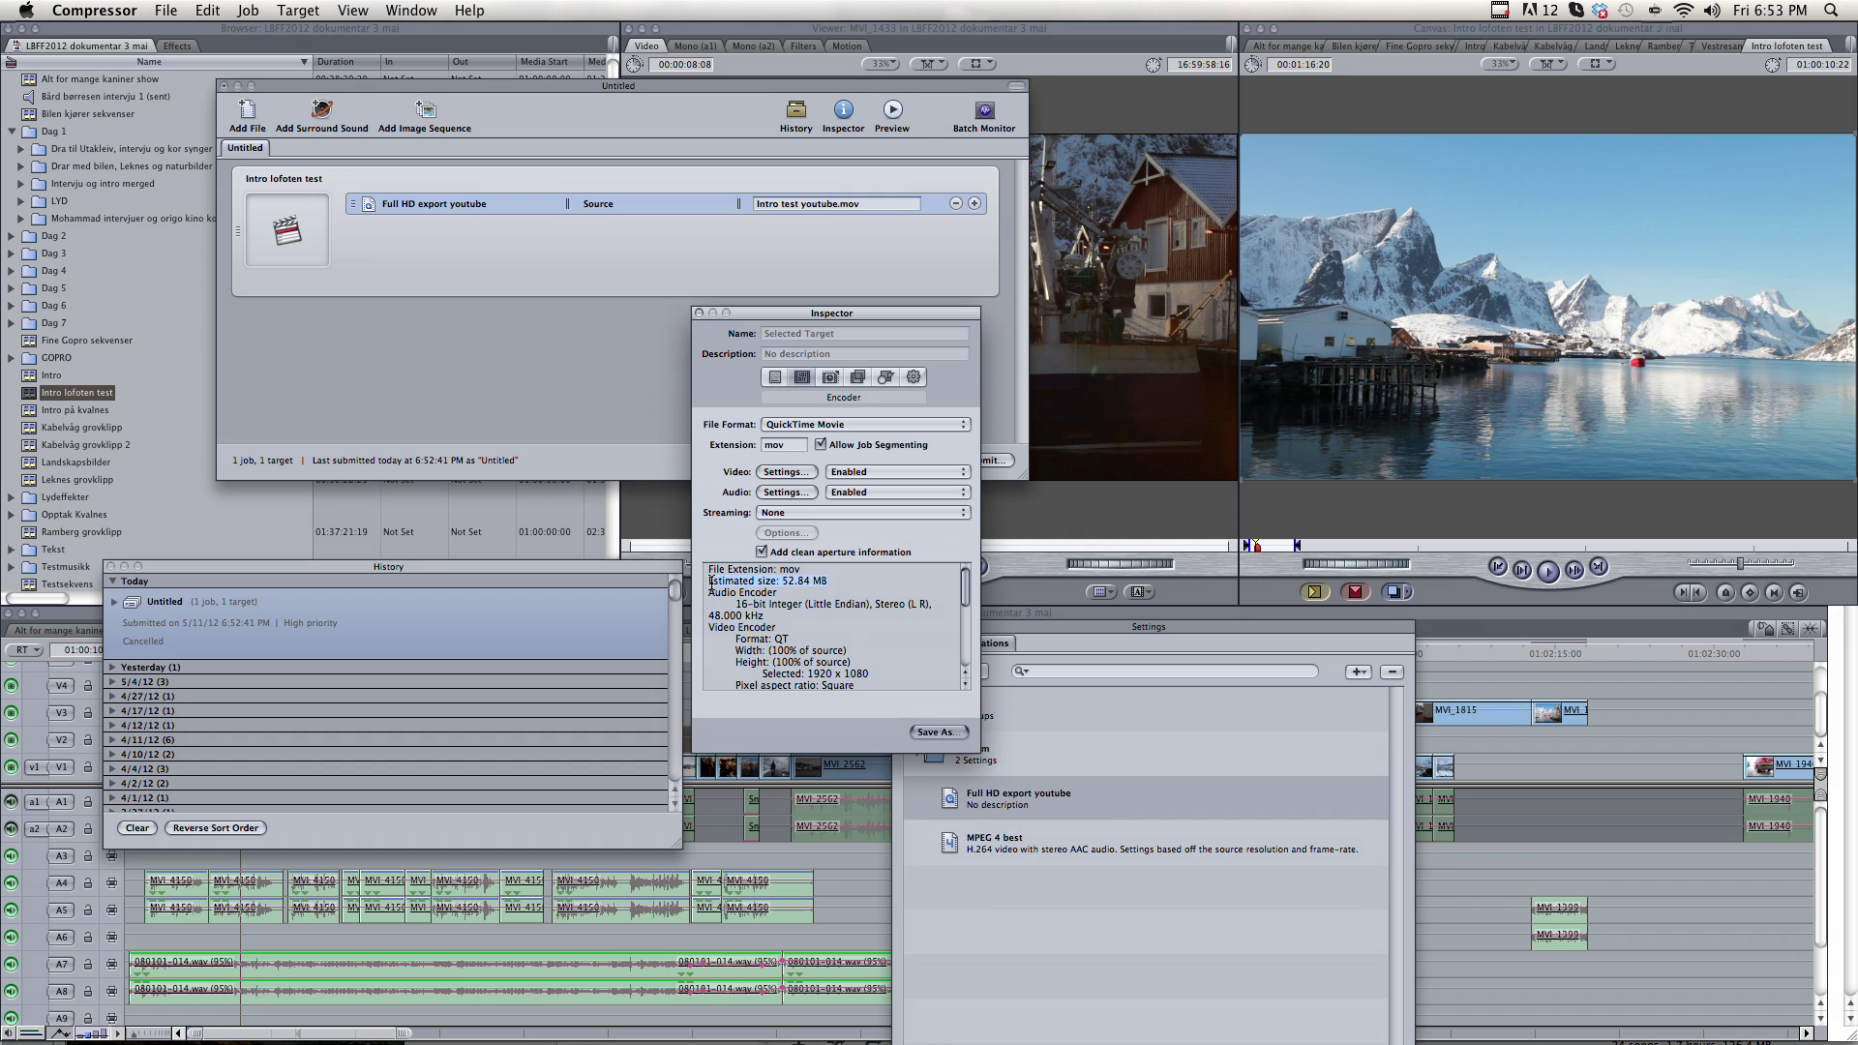
Start saving the changes as a new preset, then cancel the Save As dialog.
left_click(794, 598)
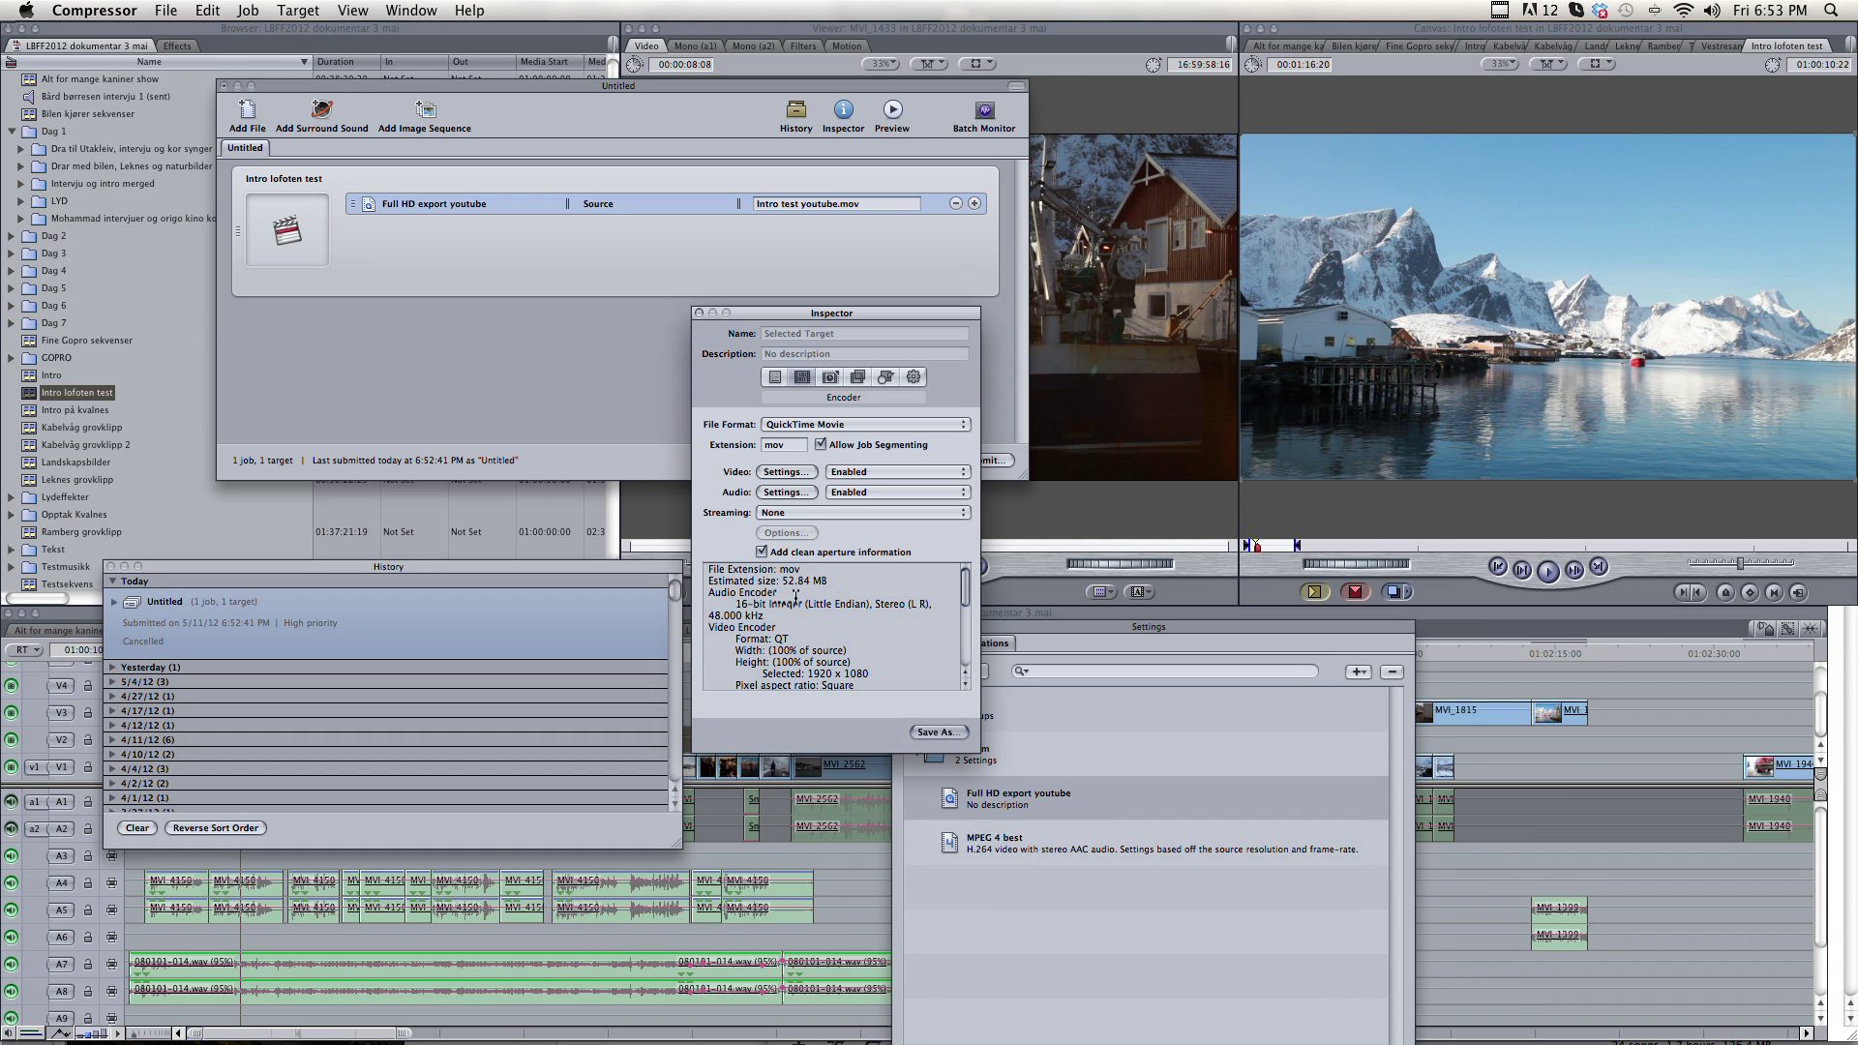
left_click(937, 732)
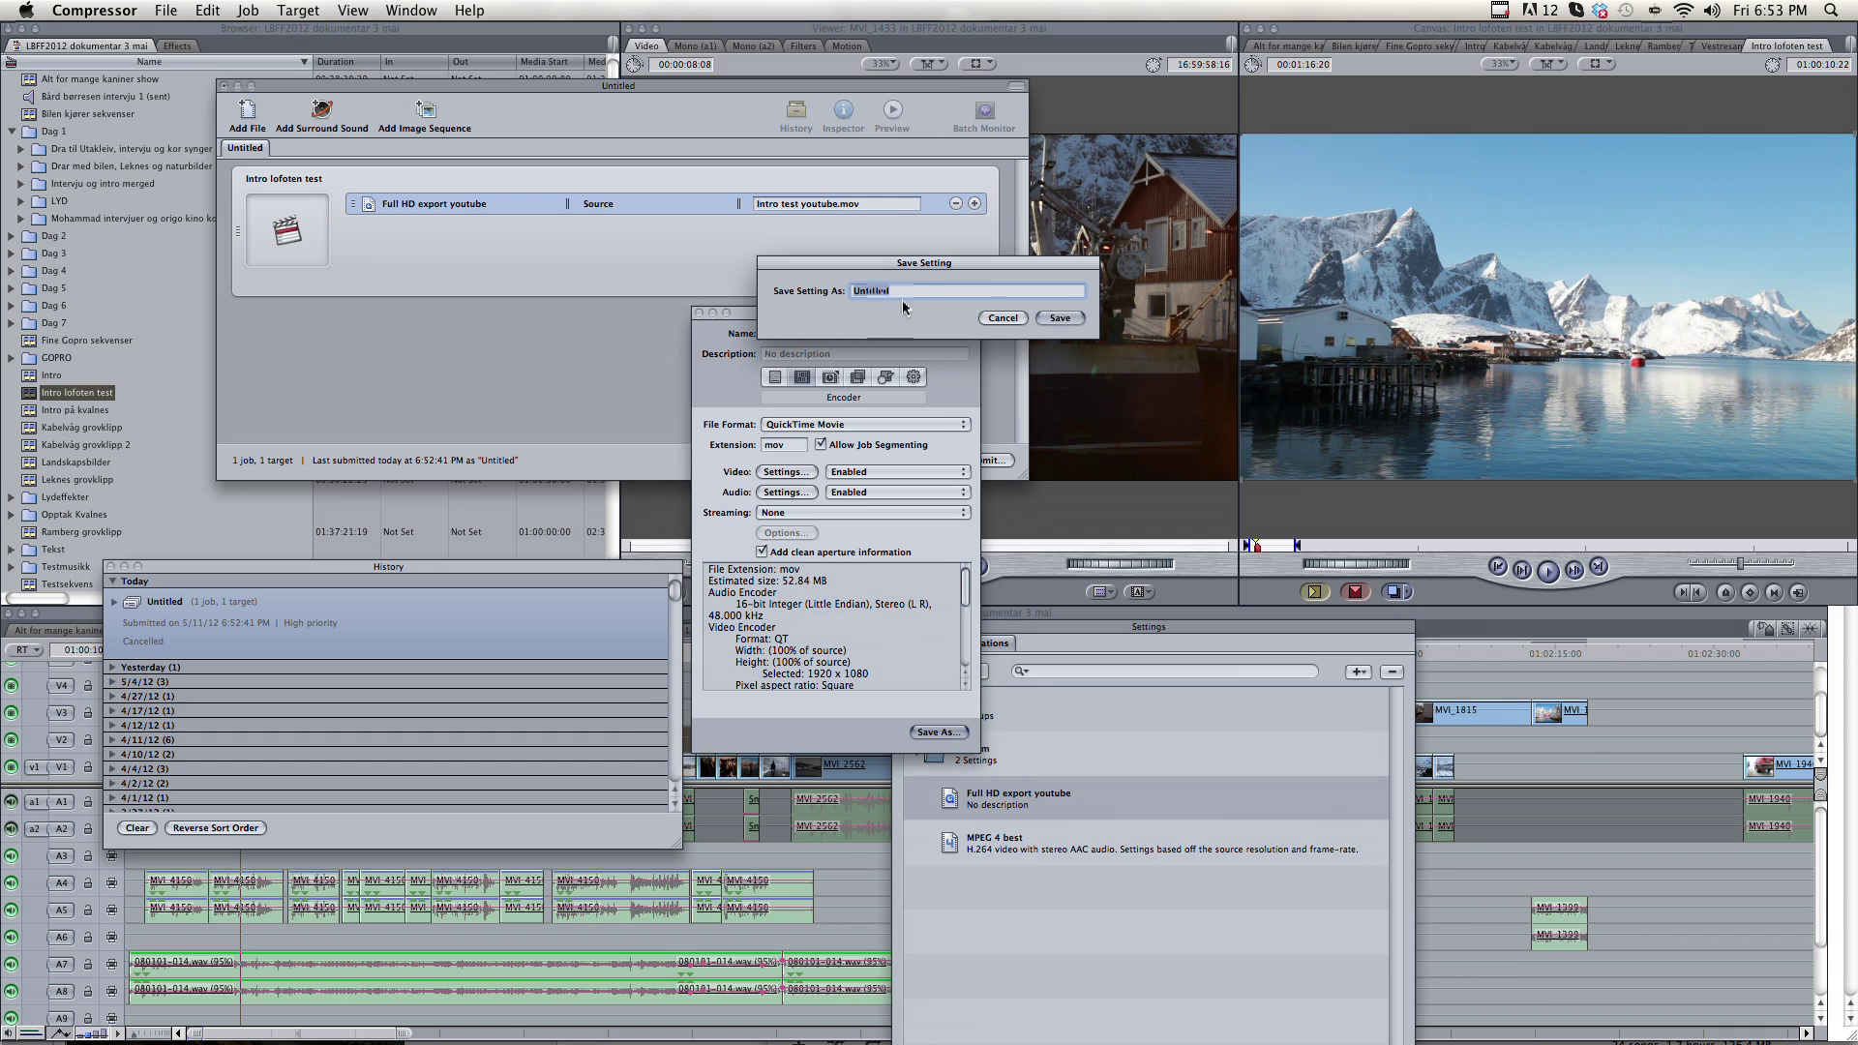
left_click(998, 318)
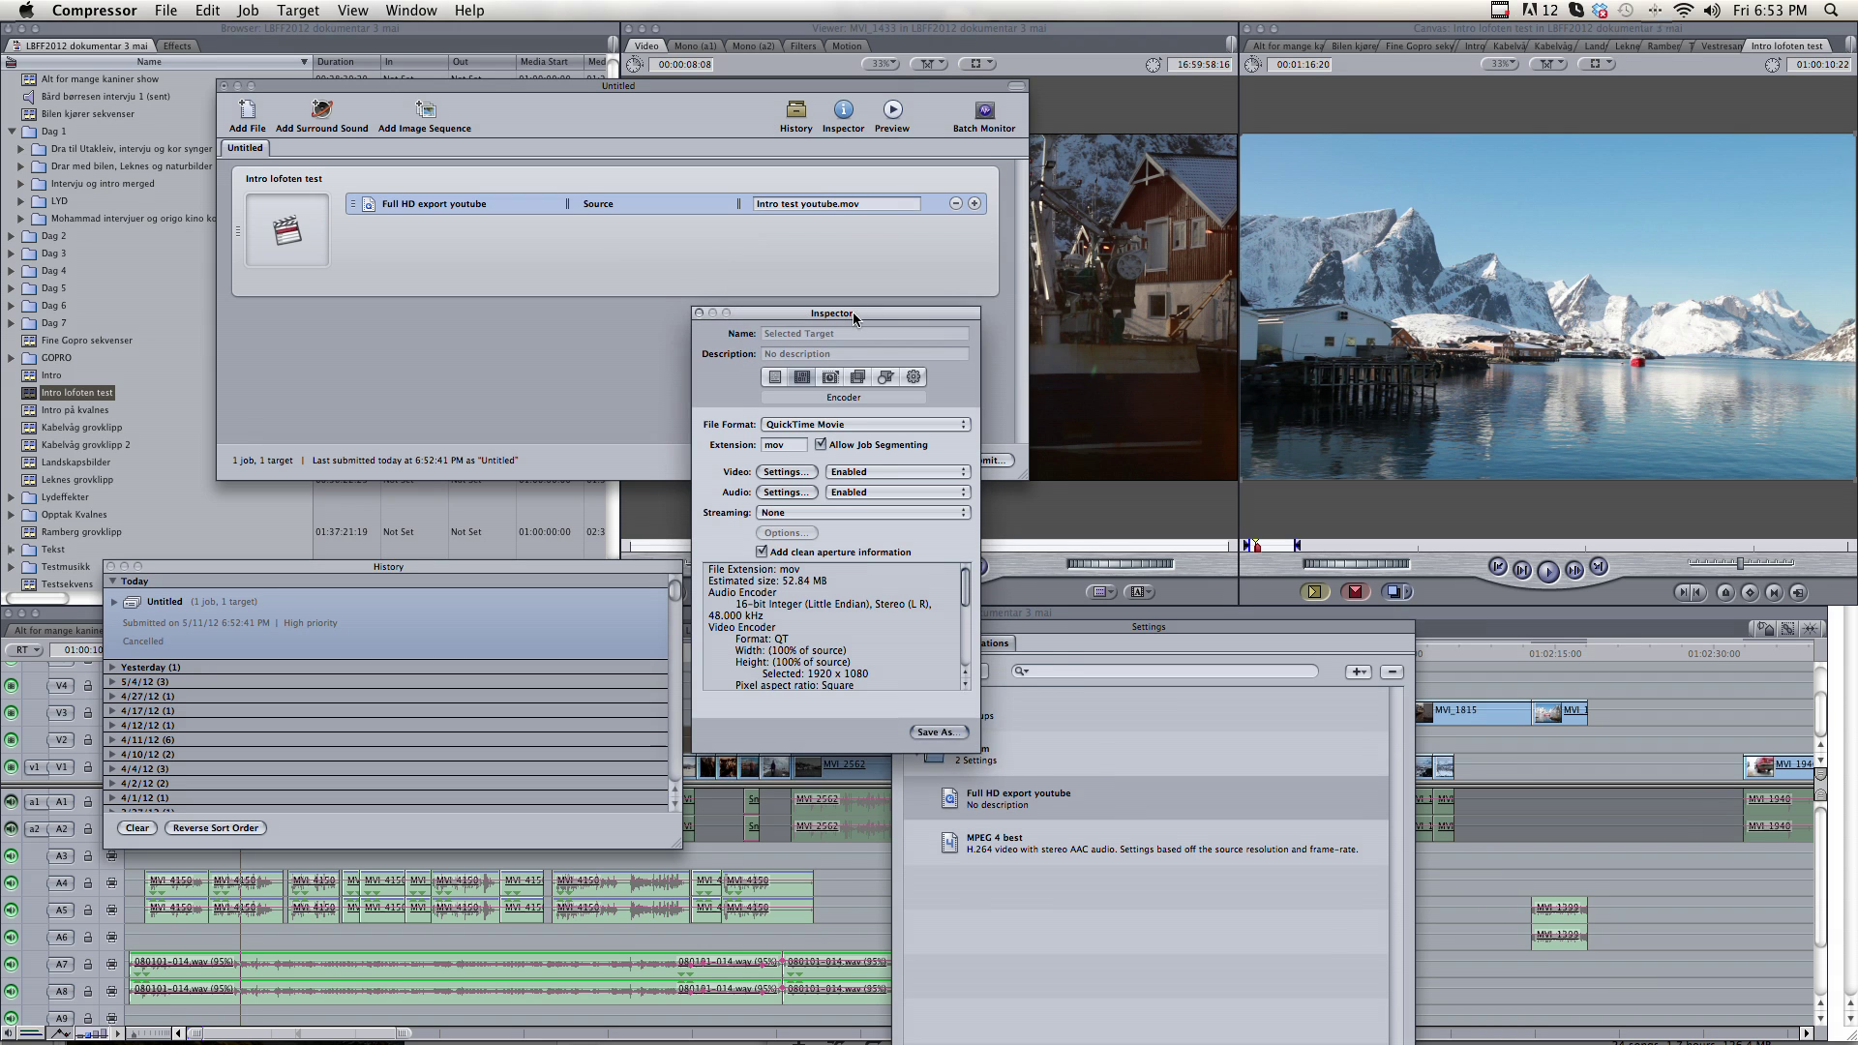
Turn Frame Controls on with Progressive output fields for the target.
left_click_drag(866, 314, 909, 353)
left_click(873, 416)
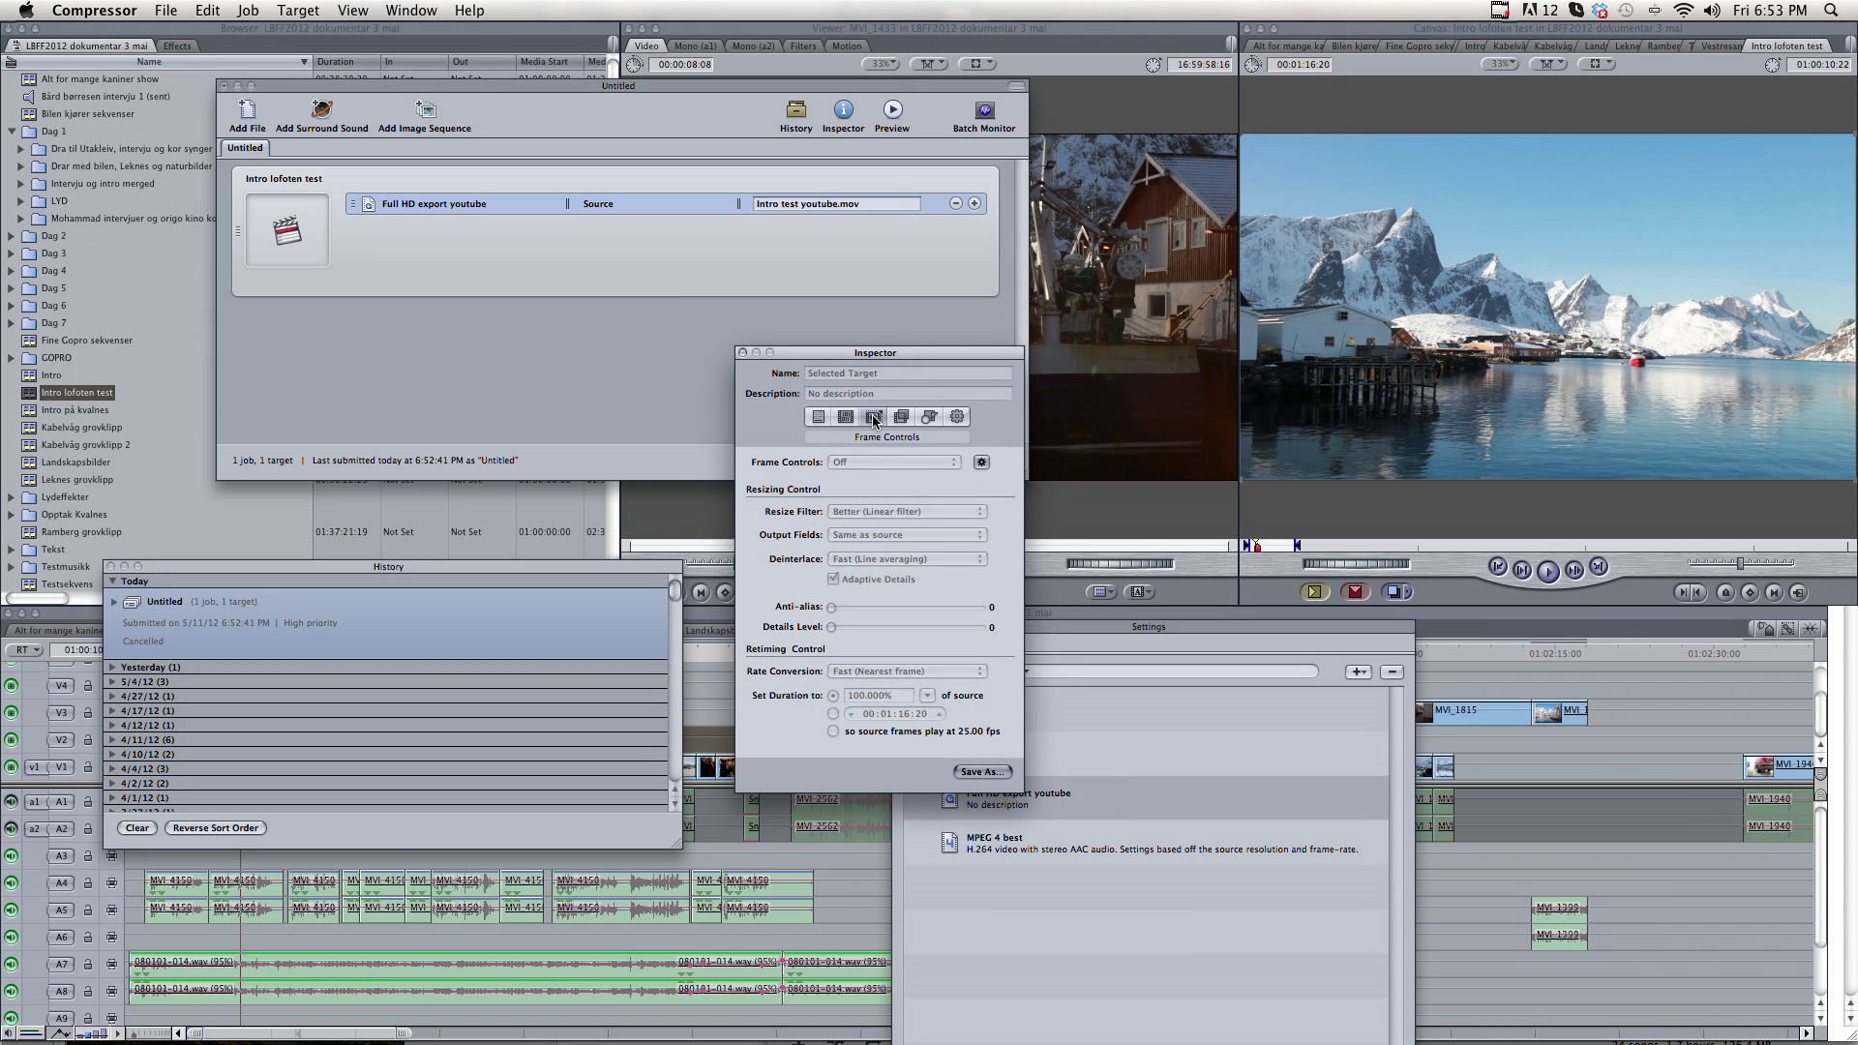
left_click(952, 463)
left_click(940, 478)
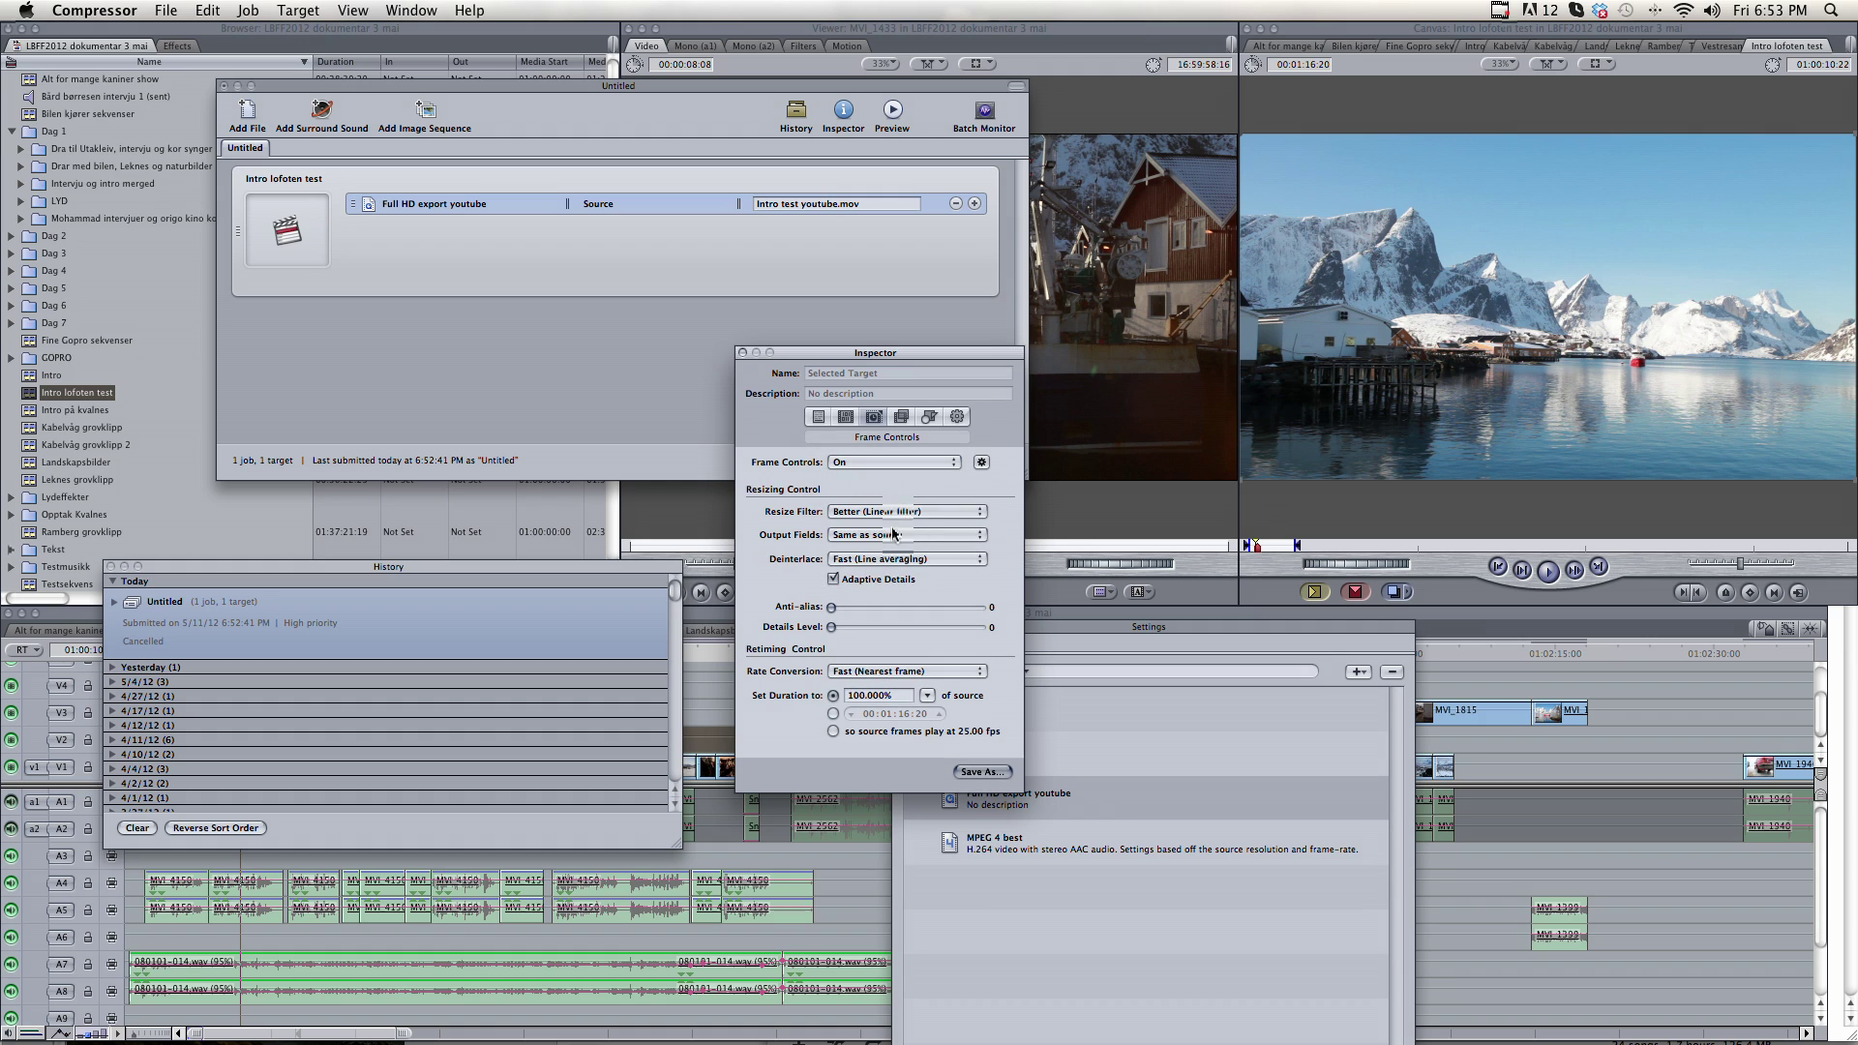
left_click(898, 534)
left_click(897, 549)
Enable the Brightness And Contrast filter and raise contrast to 20.7.
left_click(899, 420)
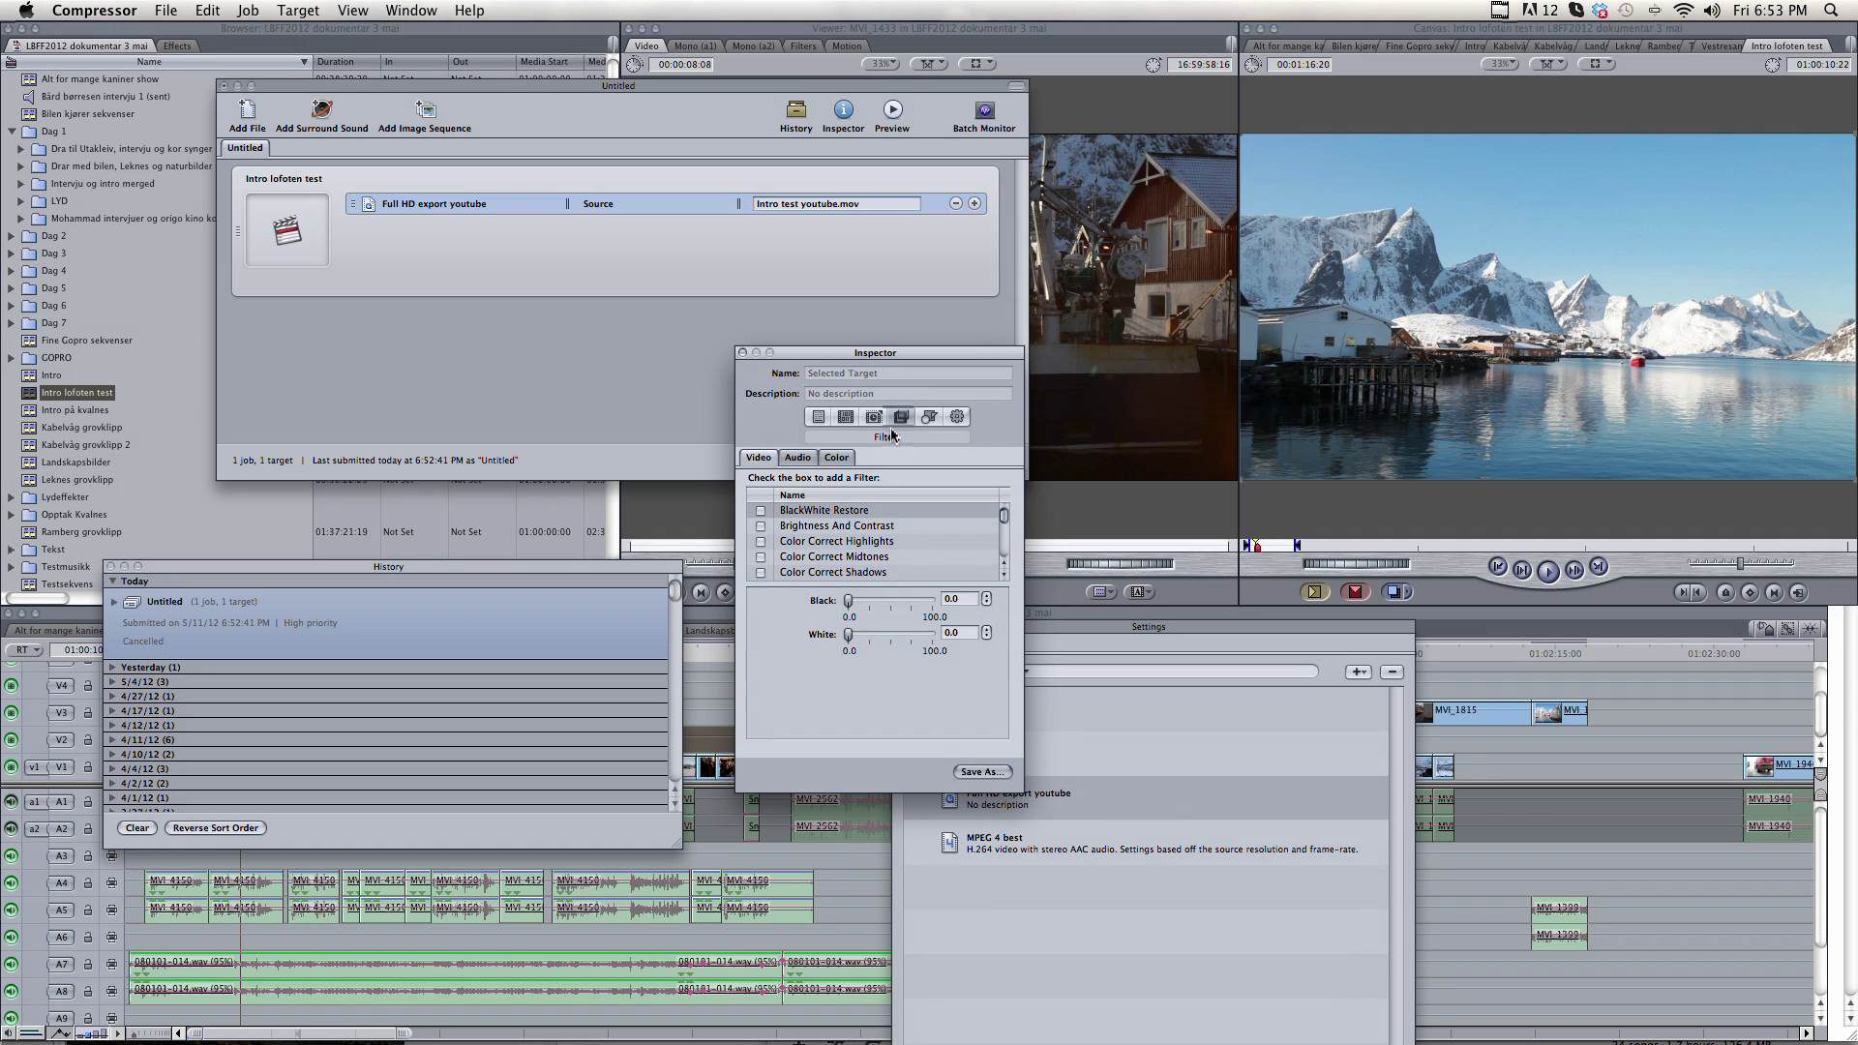
left_click(791, 528)
left_click(760, 526)
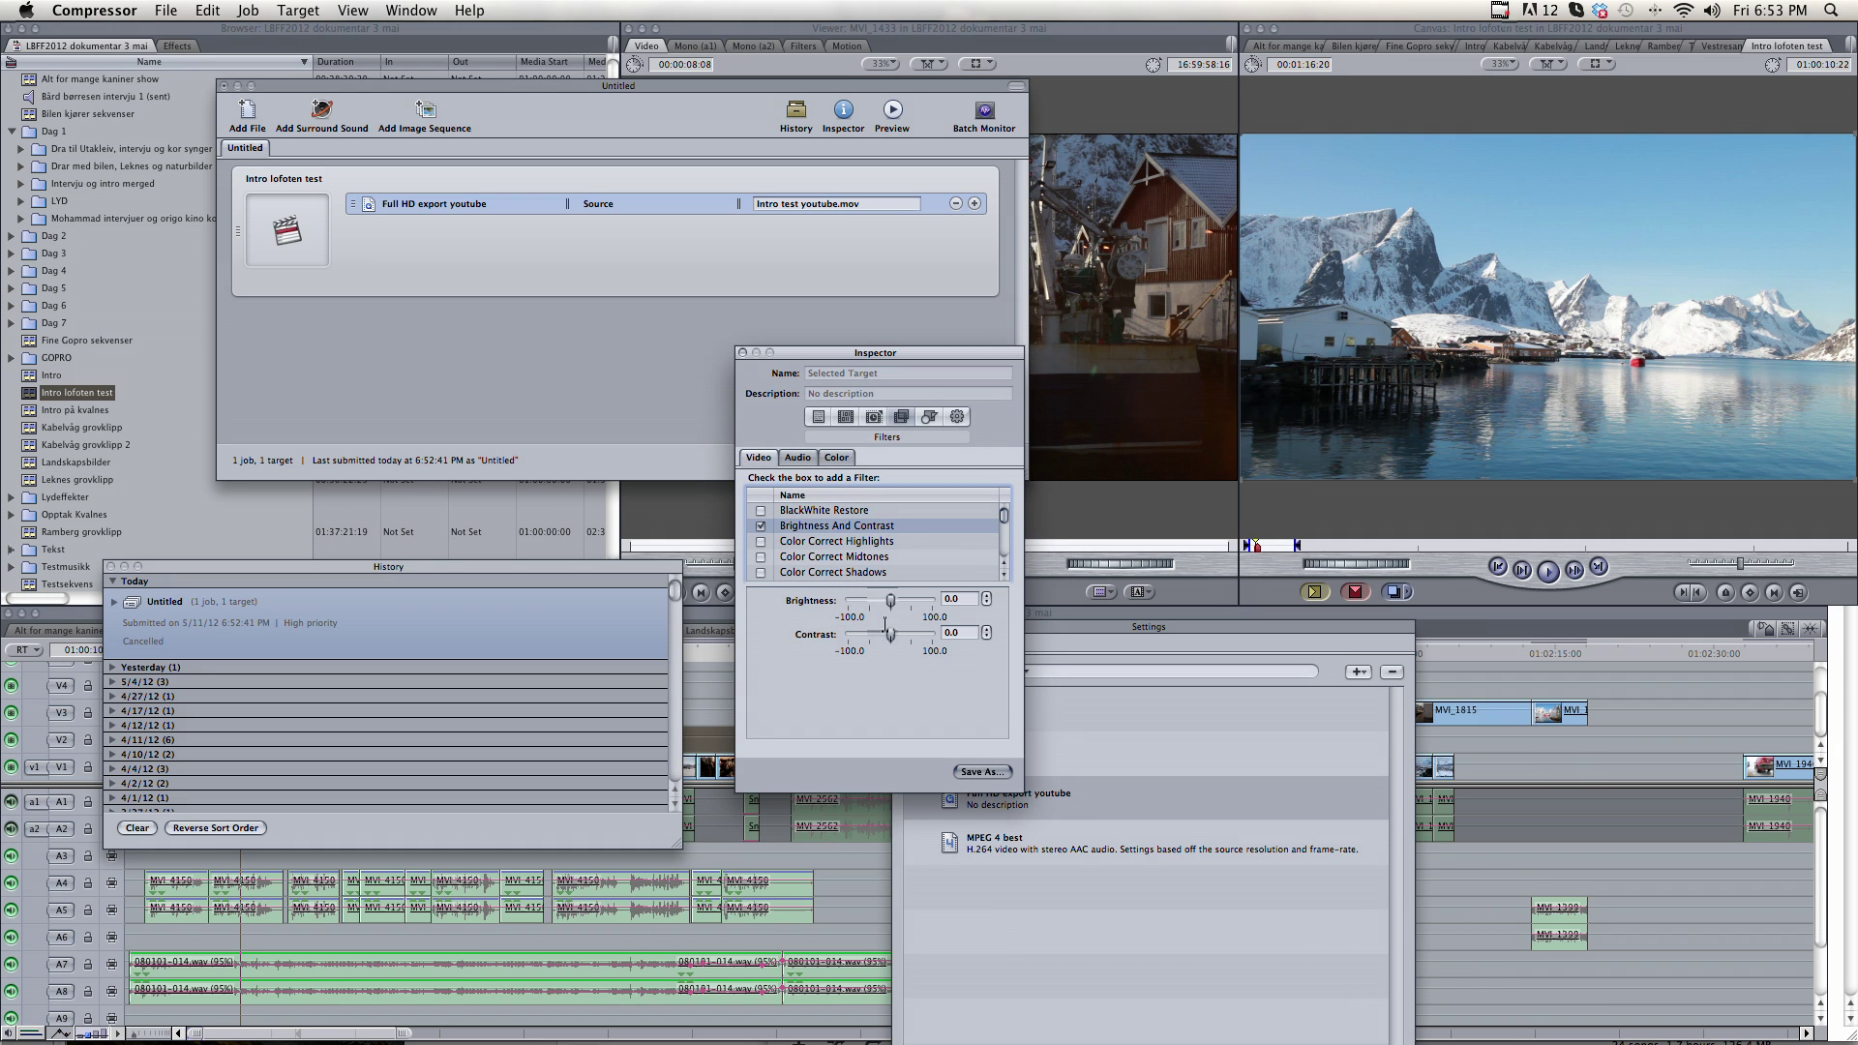
left_click_drag(890, 635, 899, 635)
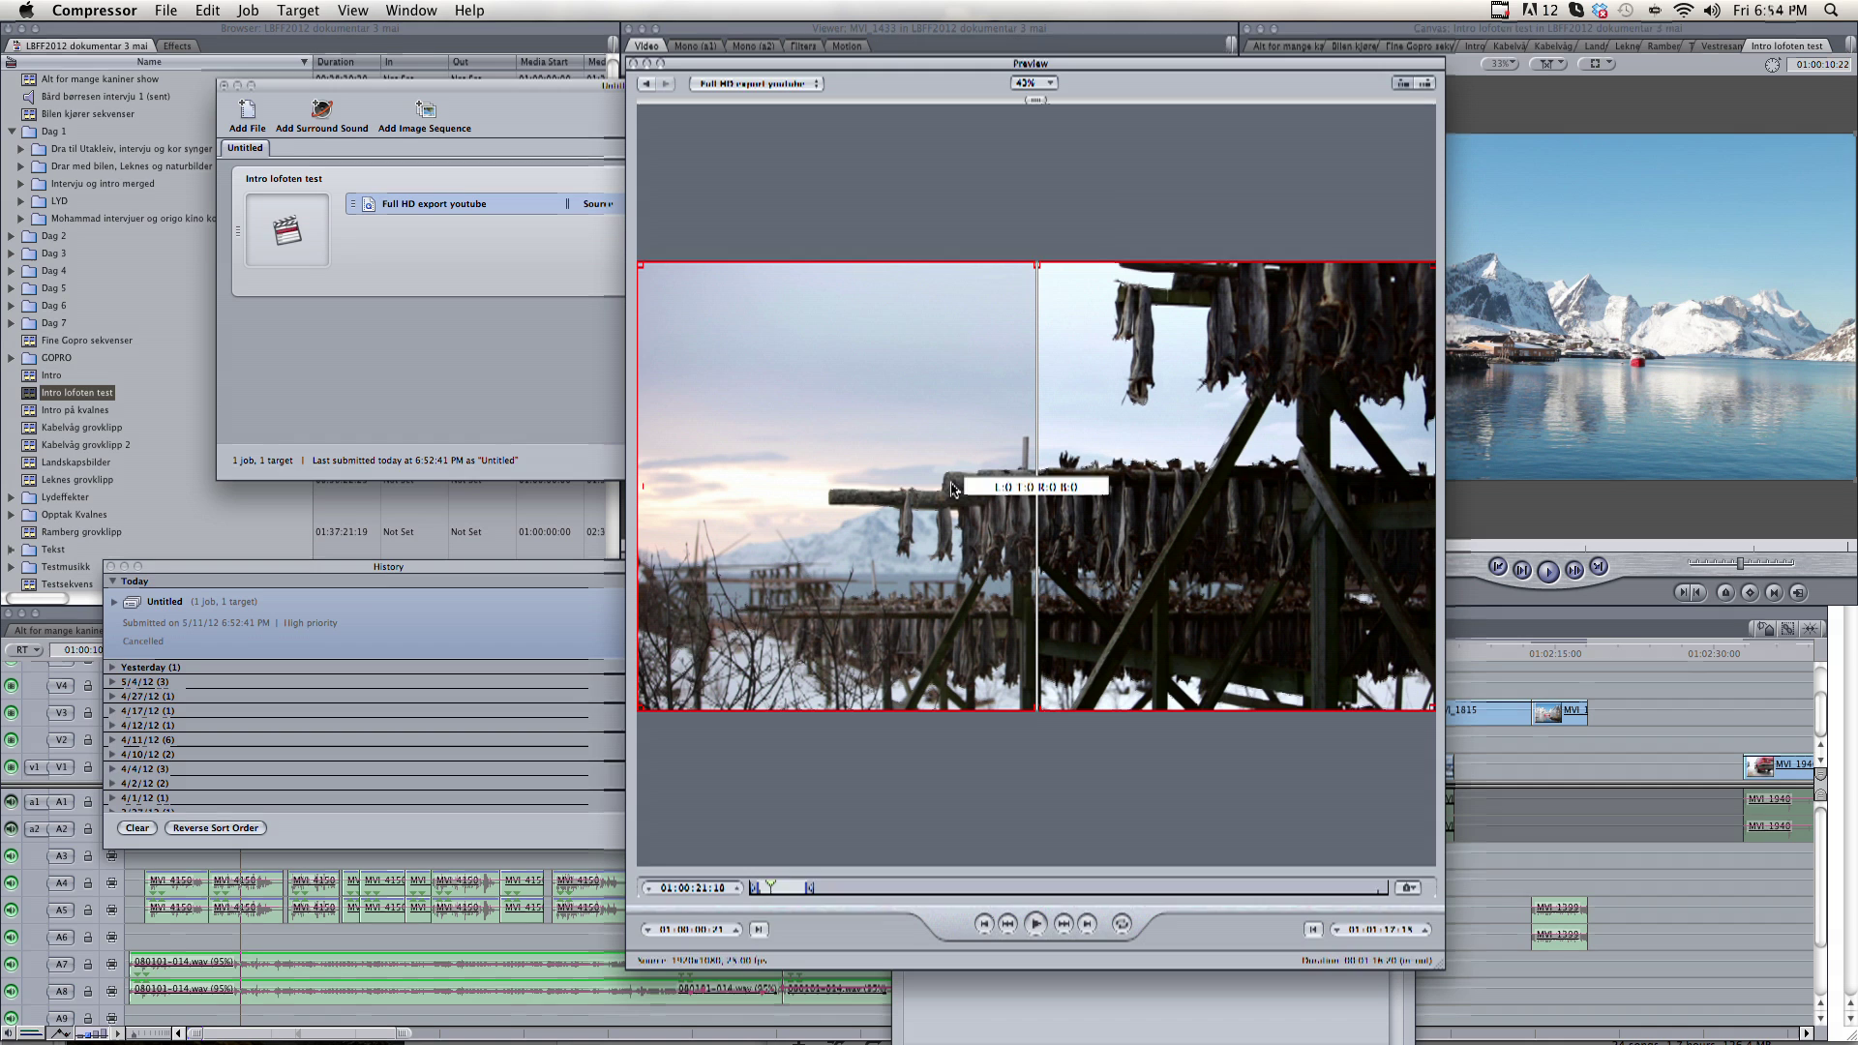
left_click(892, 114)
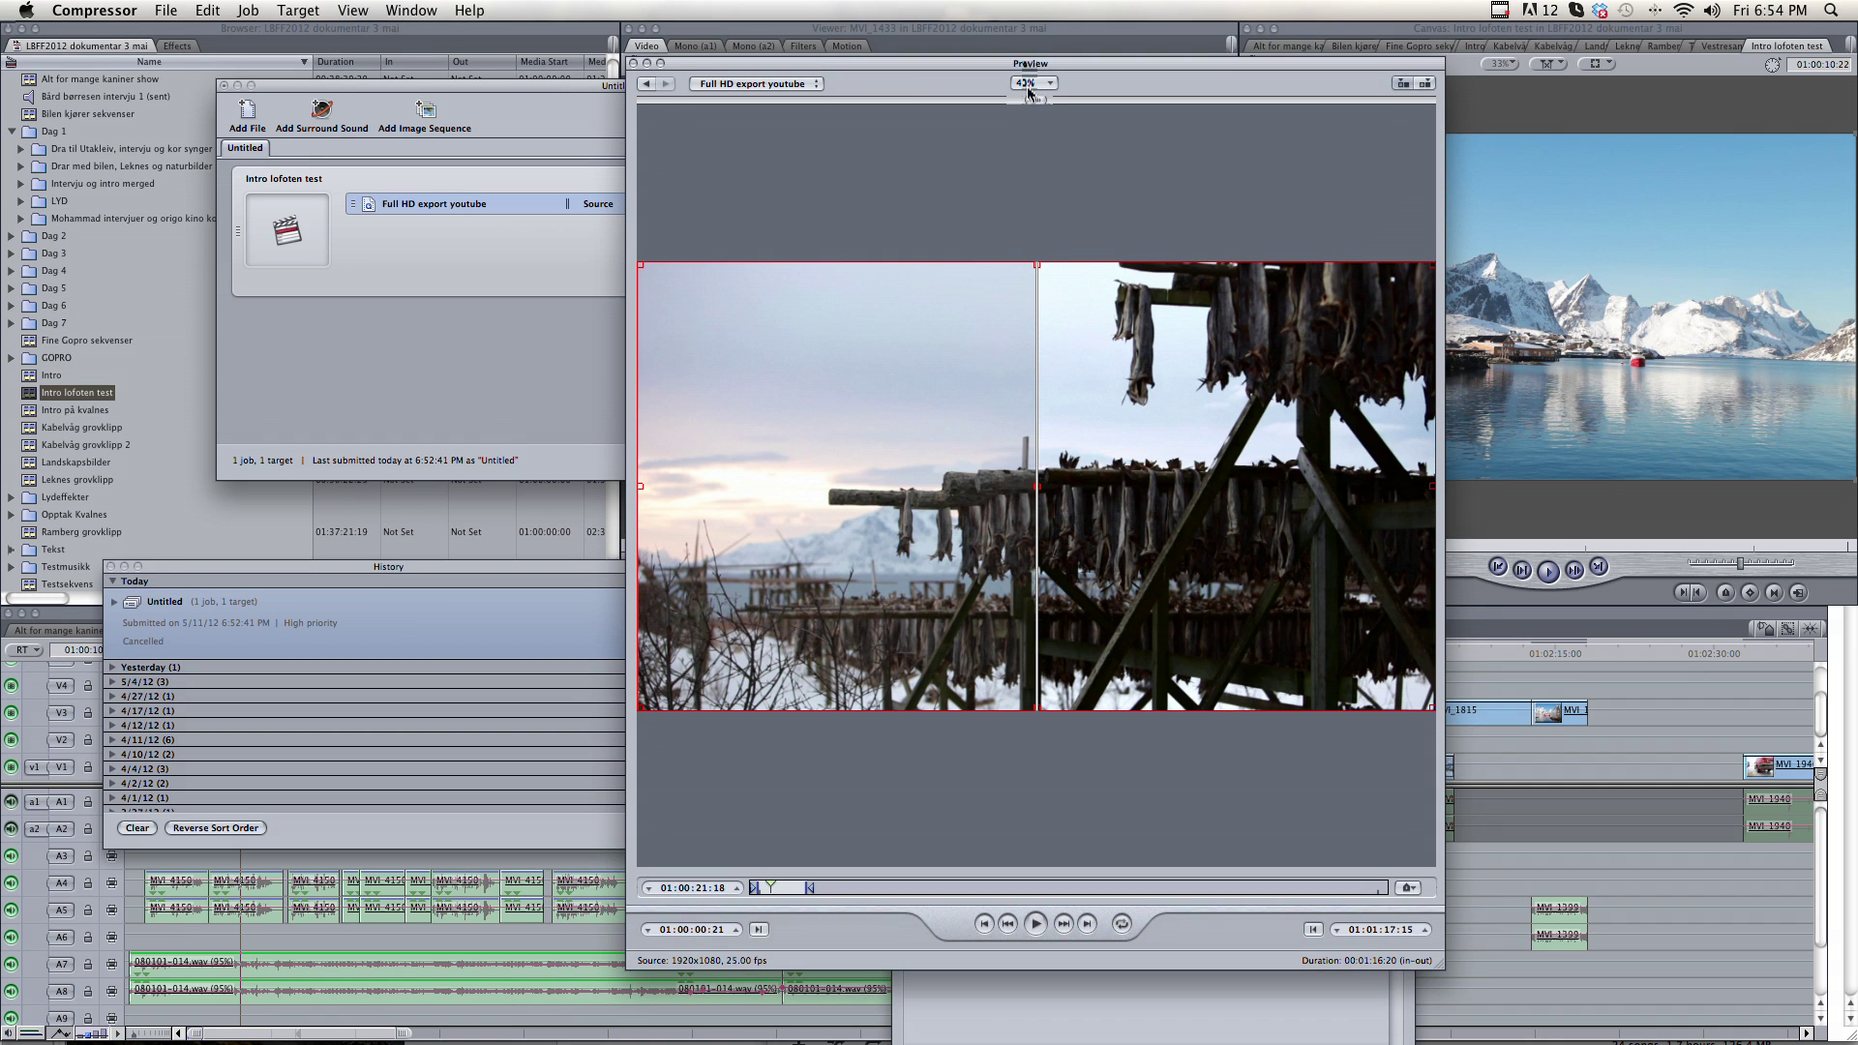
left_click_drag(1035, 100, 799, 176)
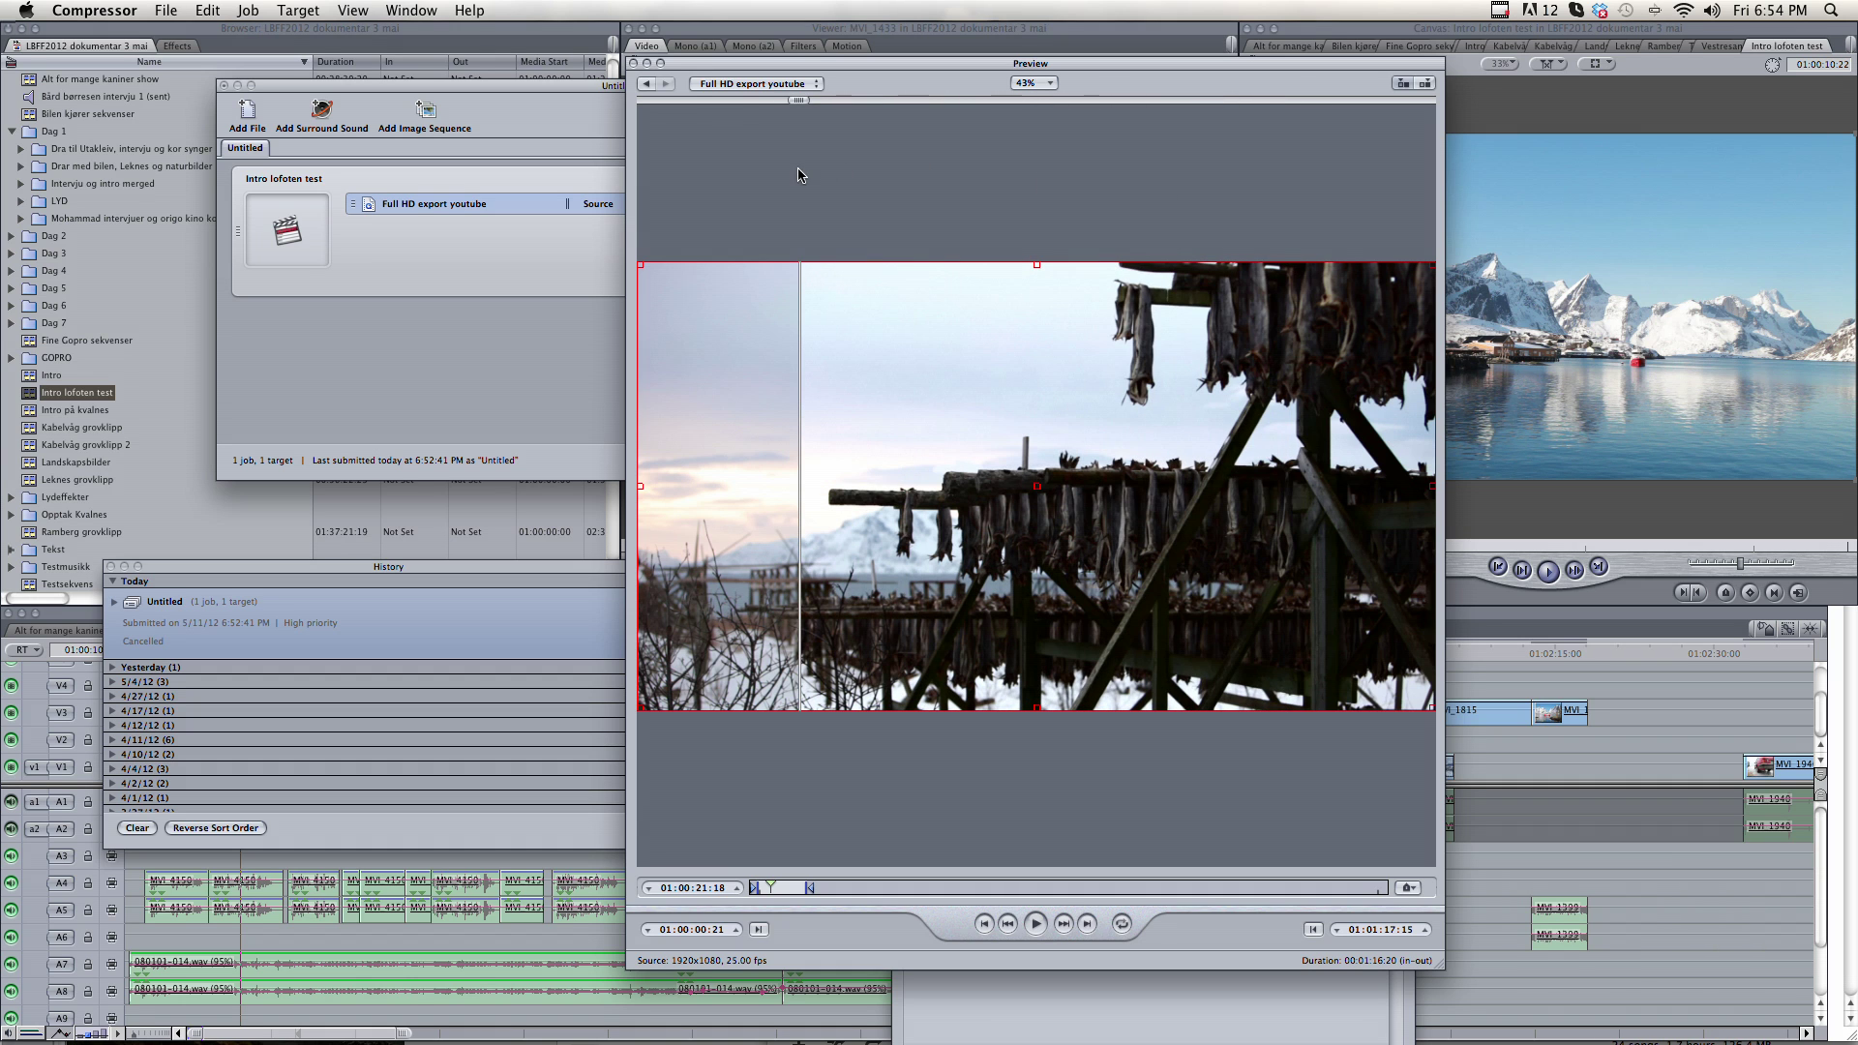
left_click(632, 64)
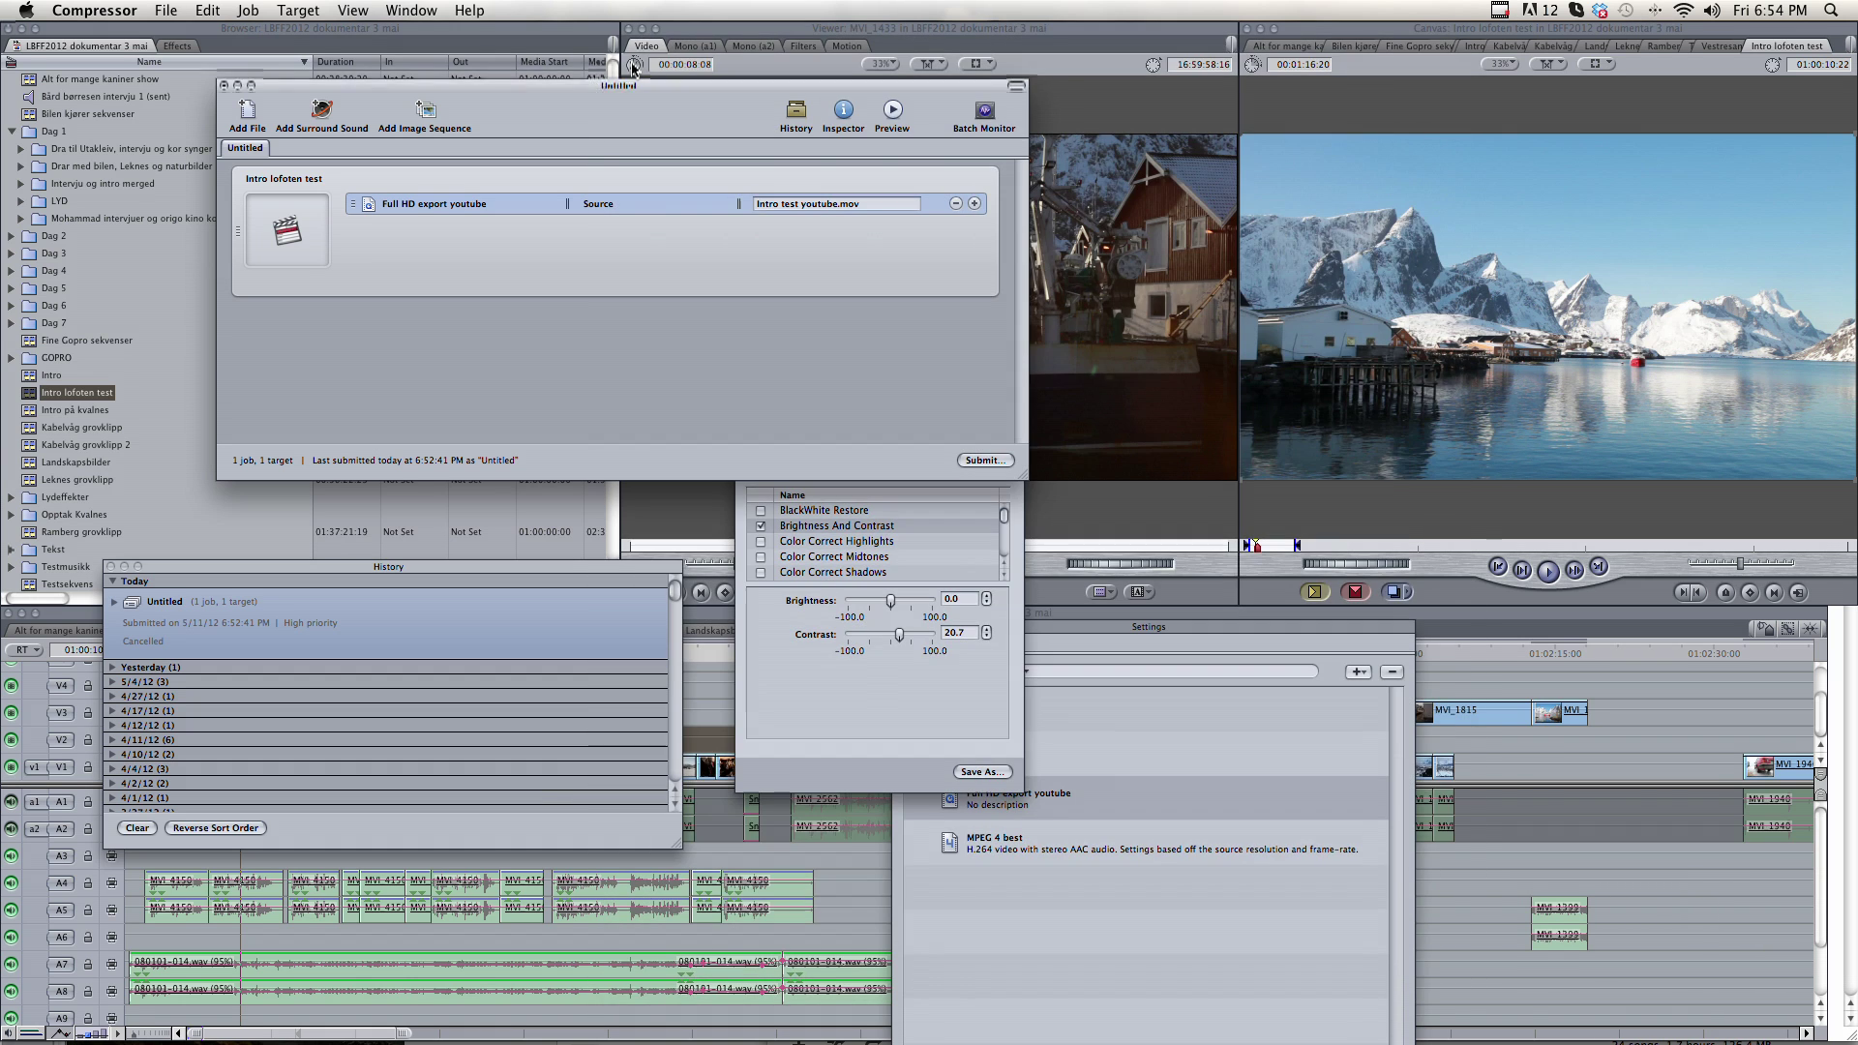